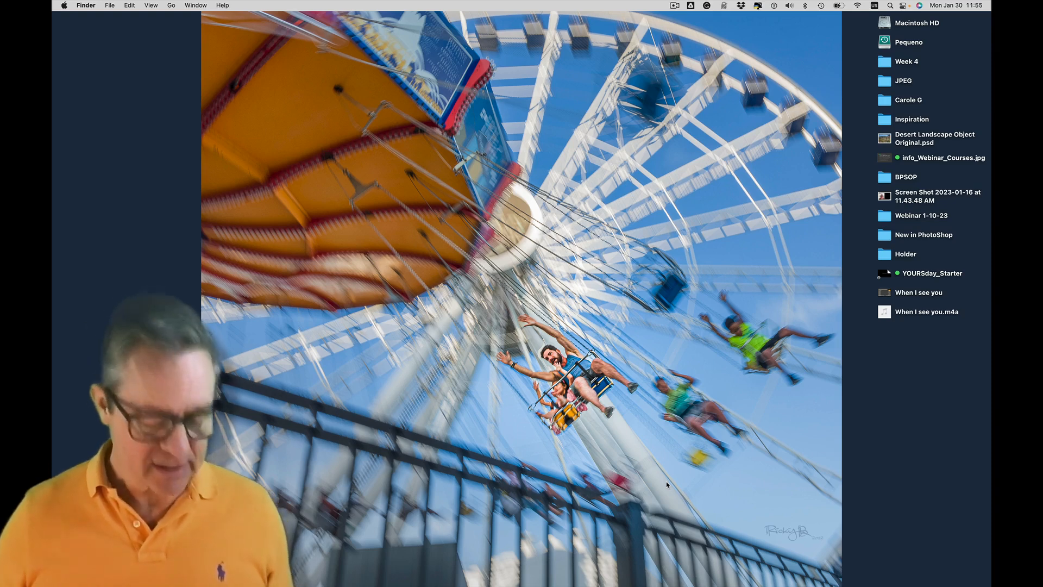
Switch to Adobe Bridge and move its window aside to uncover the folders on the desktop
{"action": "key", "text": "cmd+Tab"}
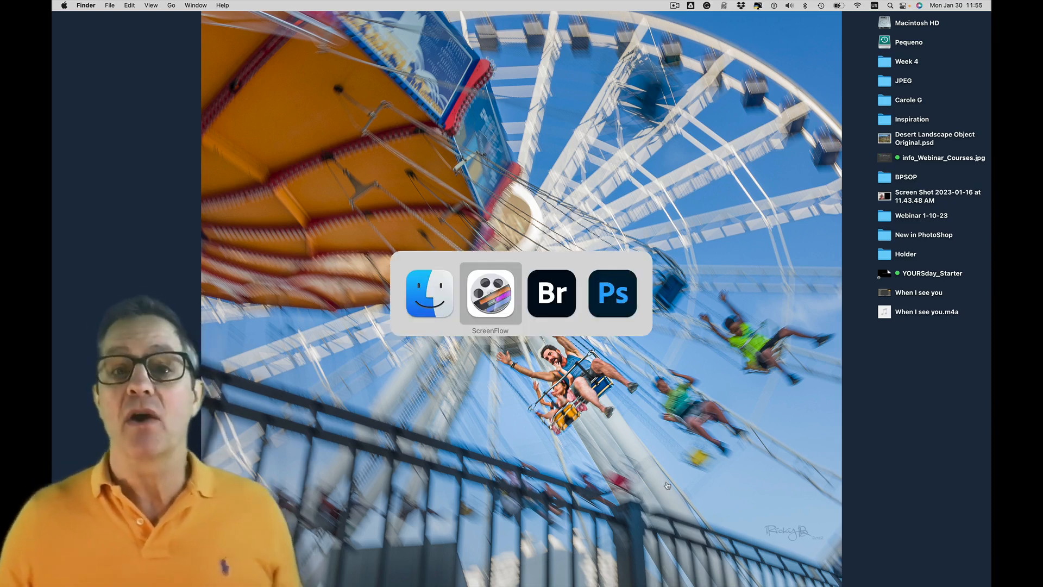
{"action": "key", "text": "super+Tab"}
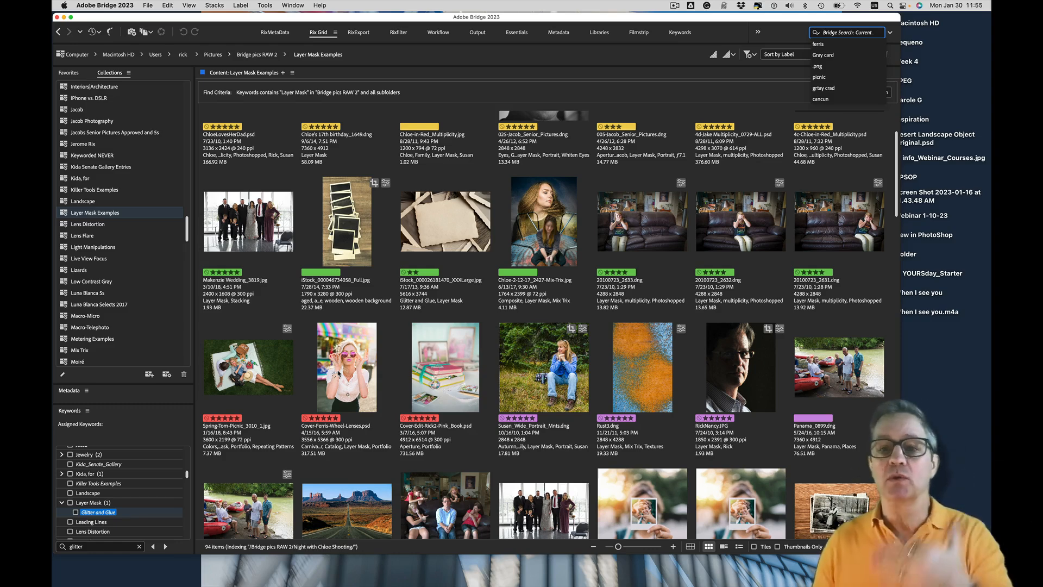
{"action": "left_click", "coordinate": [938, 361]}
{"action": "left_click", "coordinate": [799, 37]}
{"action": "left_click", "coordinate": [967, 58]}
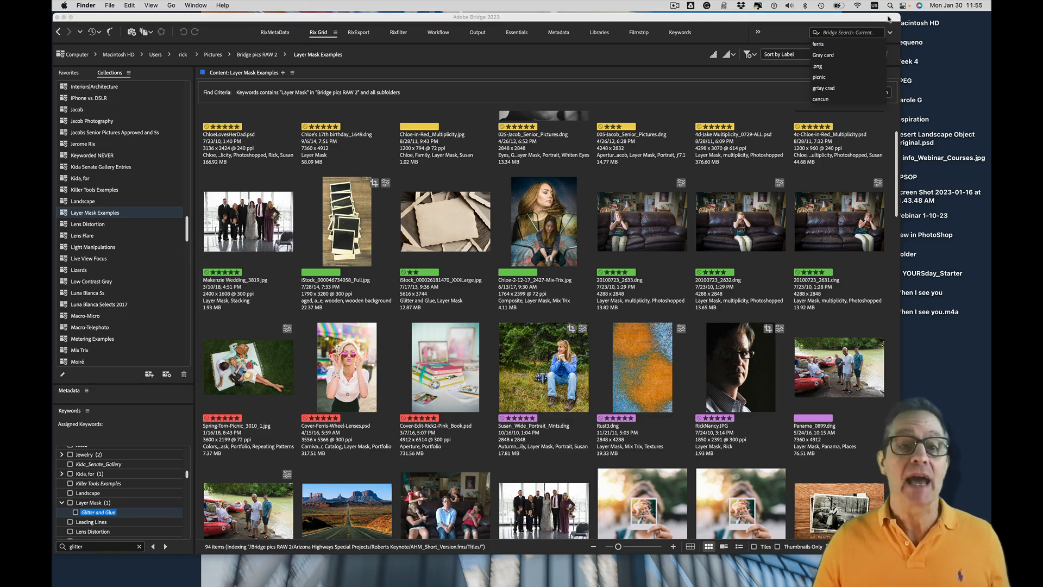
{"action": "left_click_drag", "start_coordinate": [892, 16], "coordinate": [816, 16]}
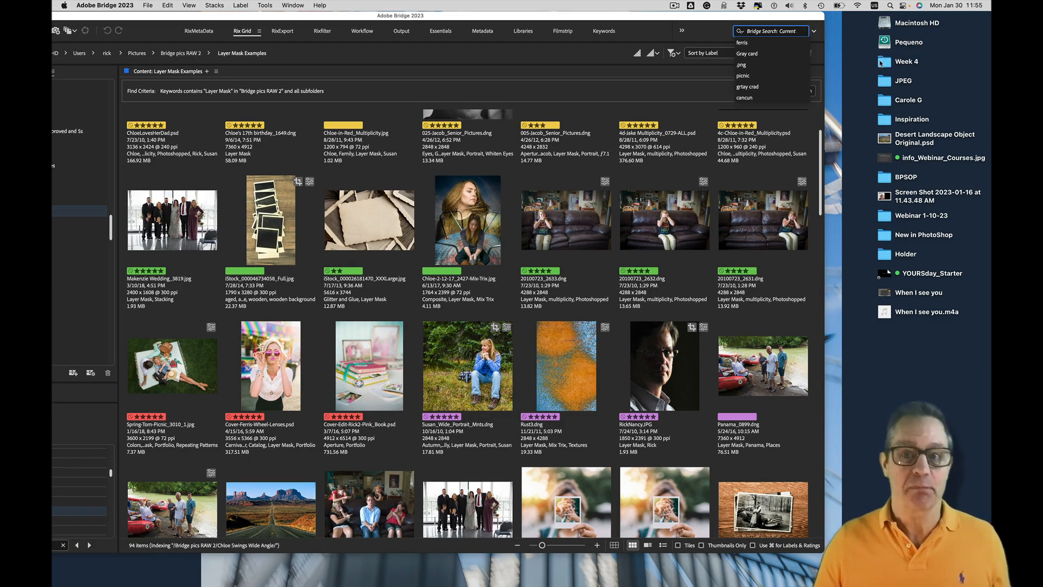
Show the desktop's Inspiration folder in Bridge and browse through its images
{"action": "left_click_drag", "start_coordinate": [886, 119], "coordinate": [474, 568]}
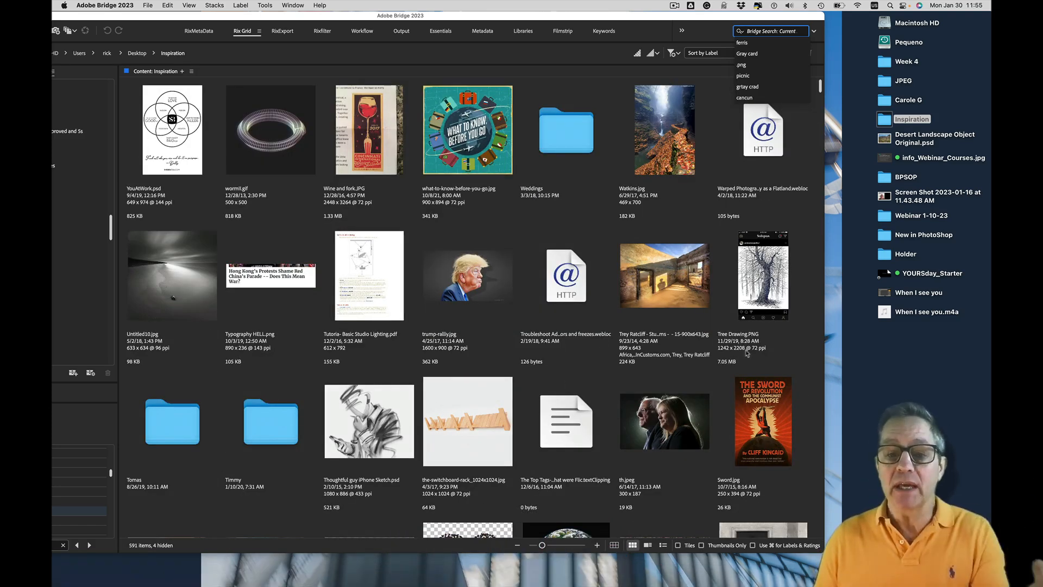
{"action": "scroll", "coordinate": [430, 404], "scroll_direction": "down", "scroll_amount": 10}
{"action": "scroll", "coordinate": [430, 404], "scroll_direction": "down", "scroll_amount": 15}
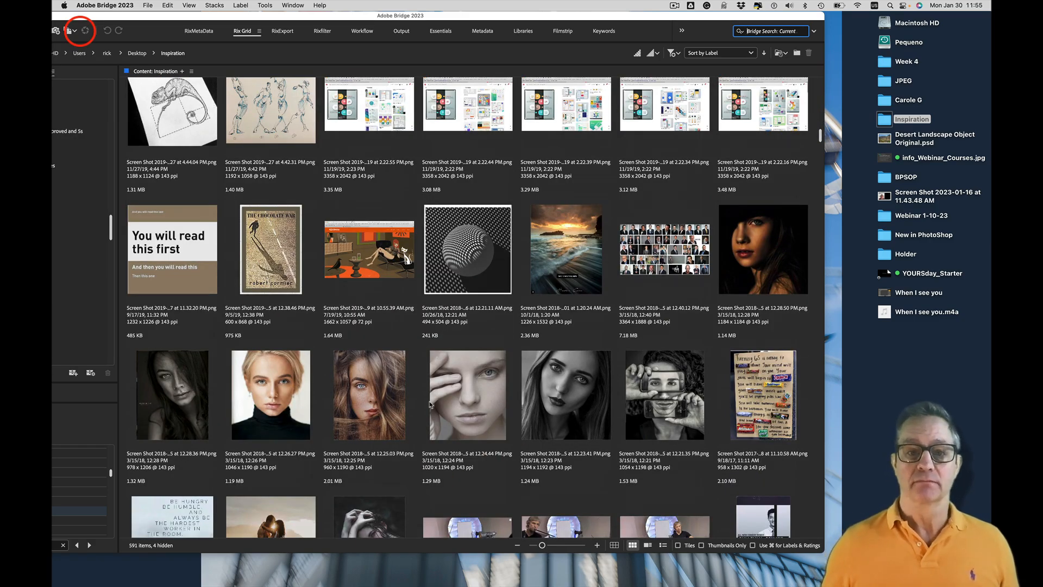
Return to the Layer Mask Examples collection and reposition the Bridge window so its side panels are fully visible
{"action": "left_click_drag", "start_coordinate": [110, 19], "coordinate": [209, 20]}
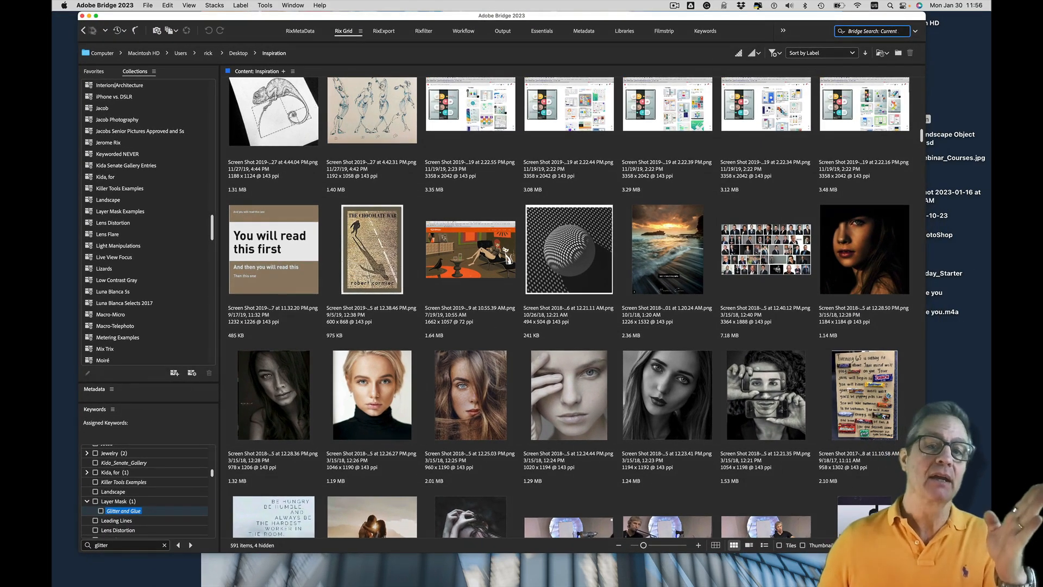
{"action": "left_click", "coordinate": [83, 31]}
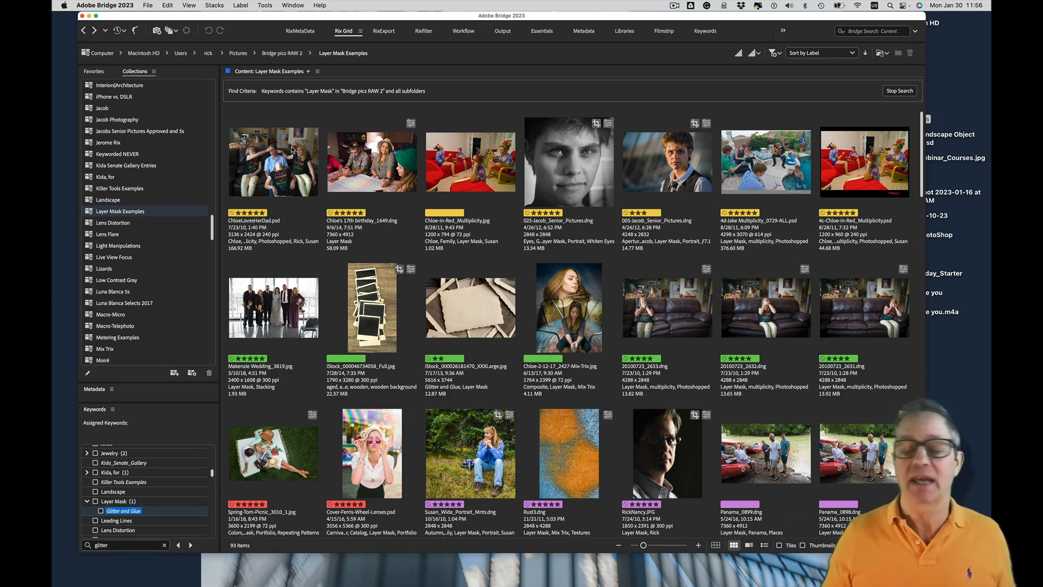
{"action": "left_click_drag", "start_coordinate": [344, 18], "coordinate": [321, 20]}
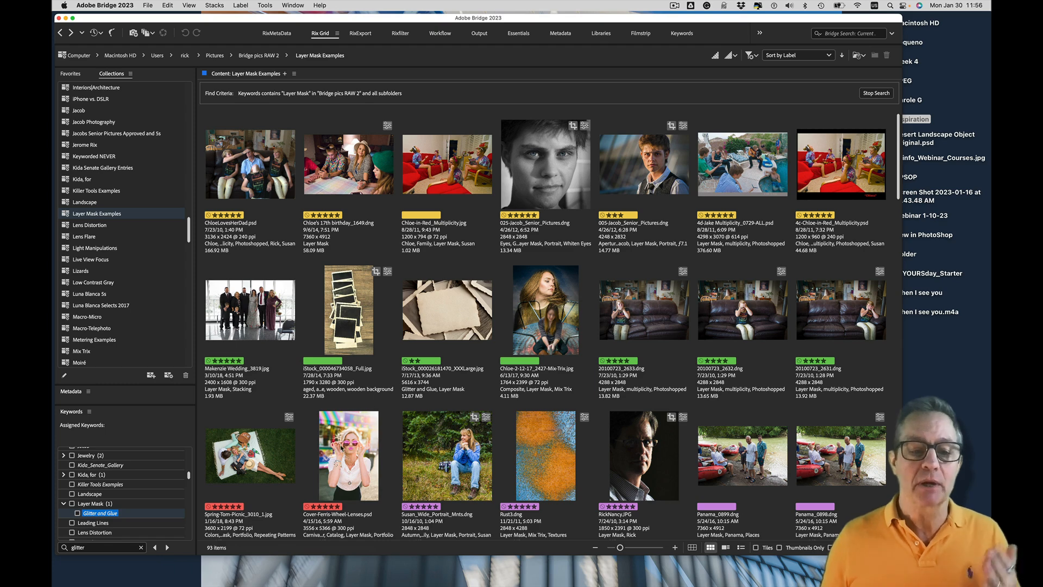
Select several non-adjacent thumbnails together, including the Ferris wheel cover, the picnic, a portrait, the Mix-Trix composite and the wedding group
{"action": "left_click", "coordinate": [342, 443]}
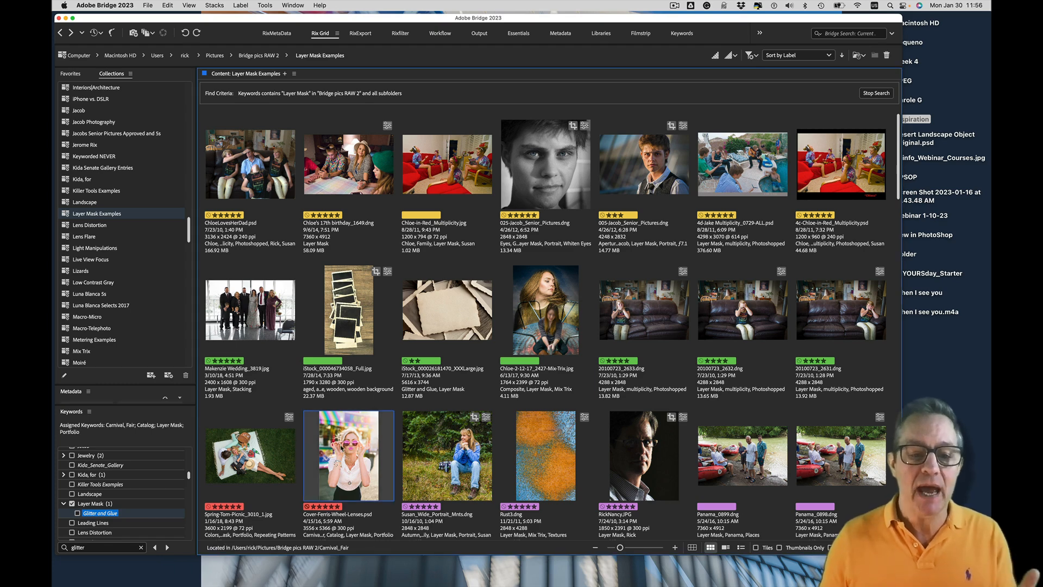
{"action": "left_click", "coordinate": [274, 456], "text": "super"}
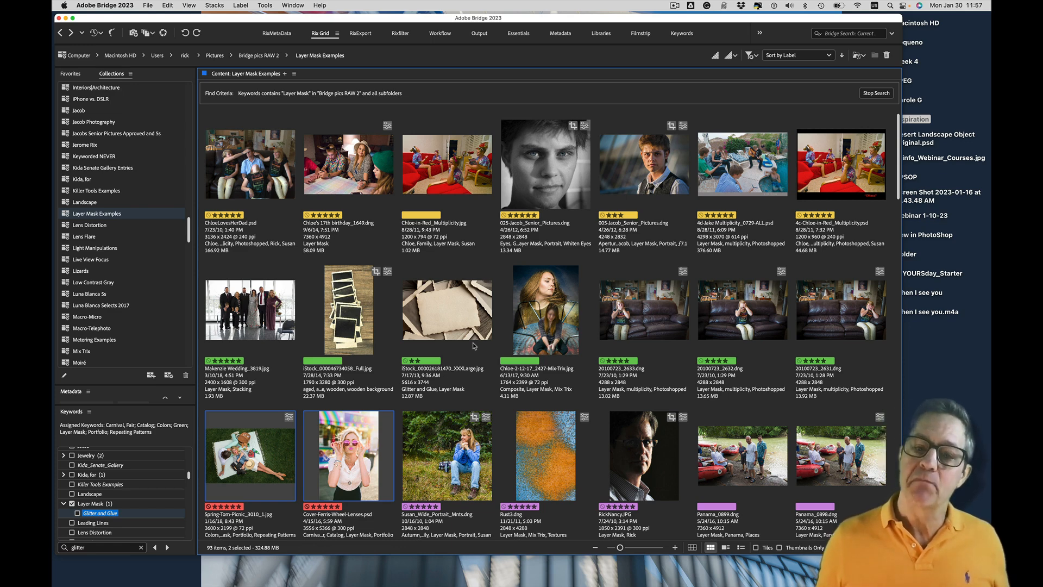
{"action": "left_click", "coordinate": [564, 192], "text": "super"}
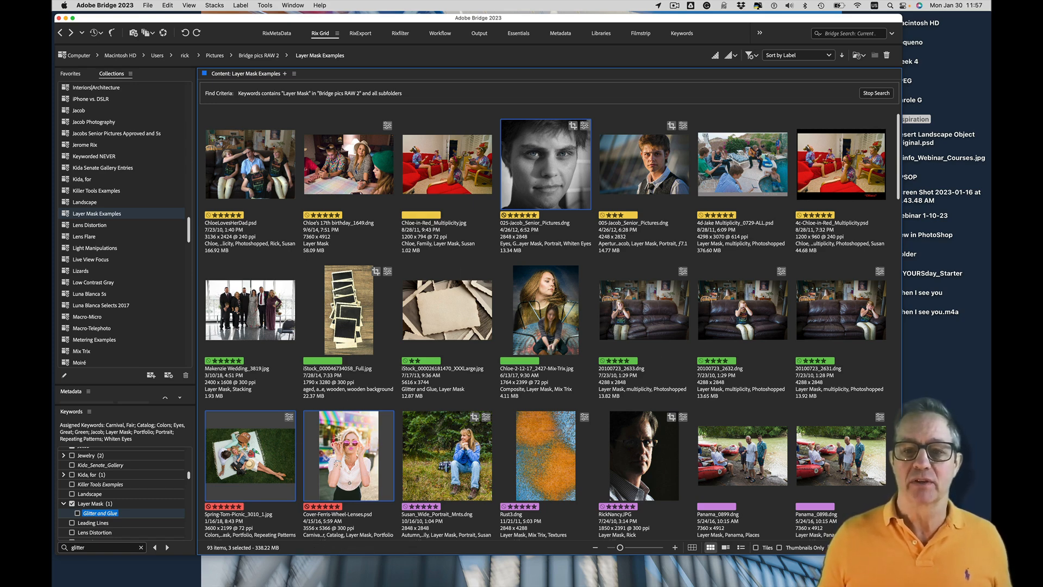
{"action": "left_click", "coordinate": [560, 302], "text": "super"}
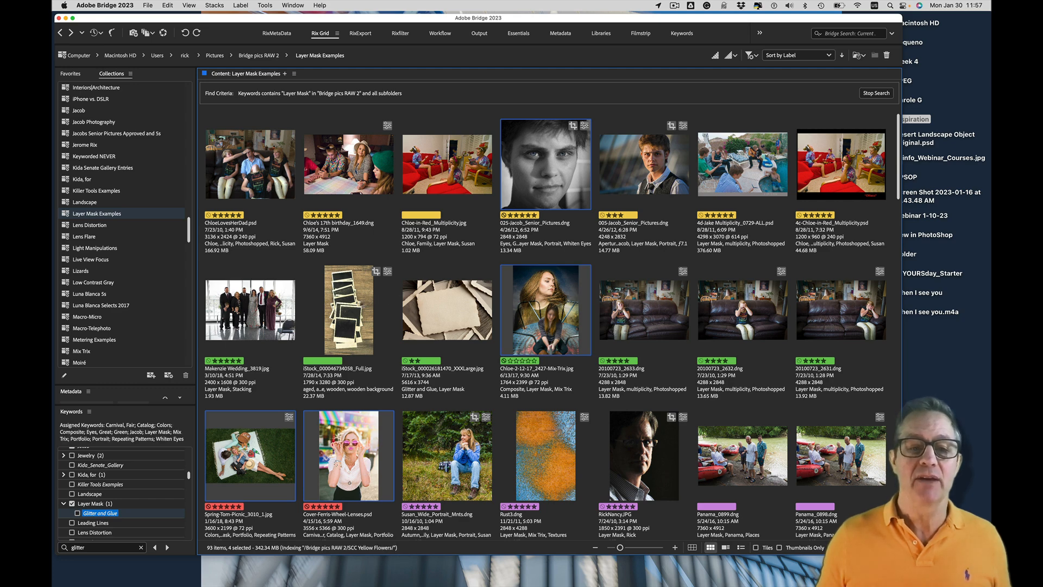
{"action": "left_click", "coordinate": [250, 310], "text": "super"}
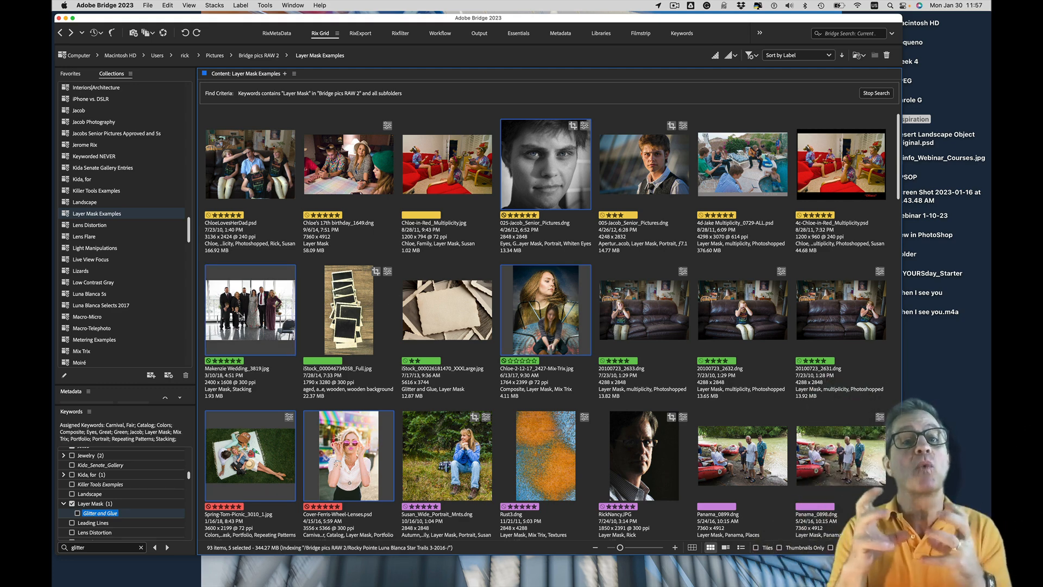
{"action": "left_click", "coordinate": [324, 336]}
Select only Cover-Ferris-Wheel-Lenses.psd and the picnic photo beside it, and load both files into Photoshop as layers
{"action": "left_click", "coordinate": [349, 458]}
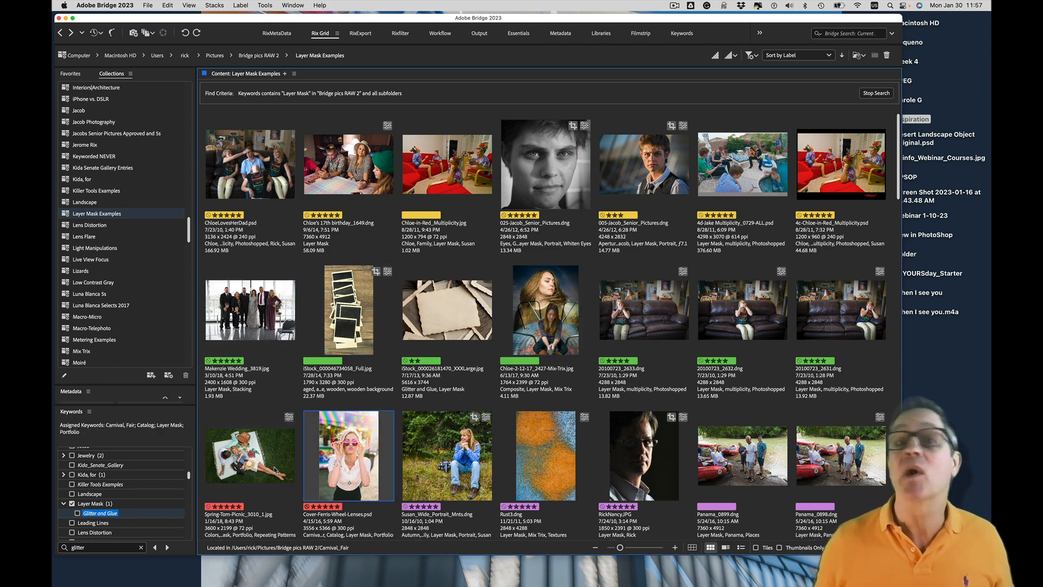
{"action": "left_click", "coordinate": [275, 470], "text": "super"}
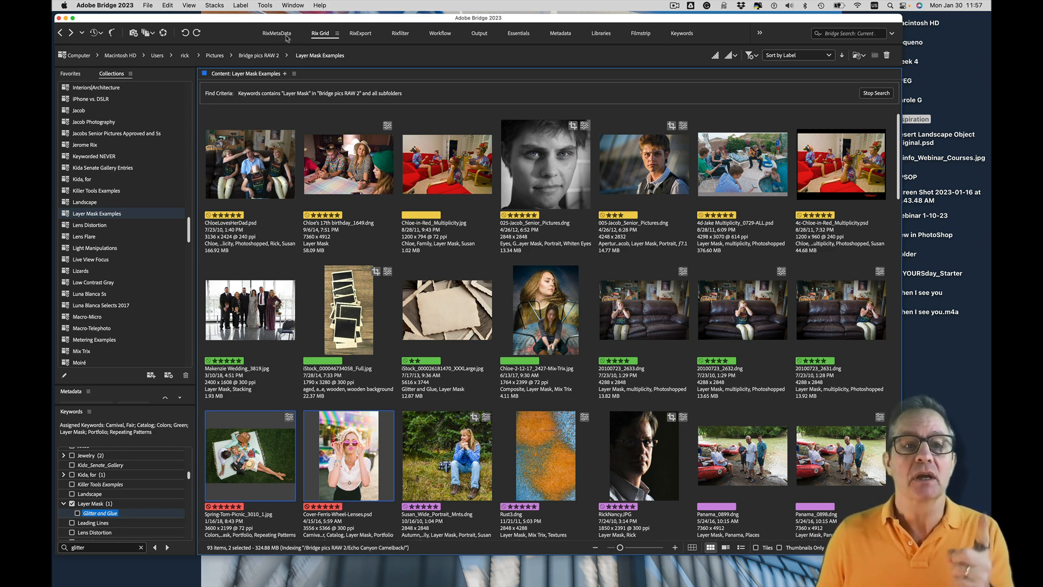
{"action": "left_click", "coordinate": [266, 5]}
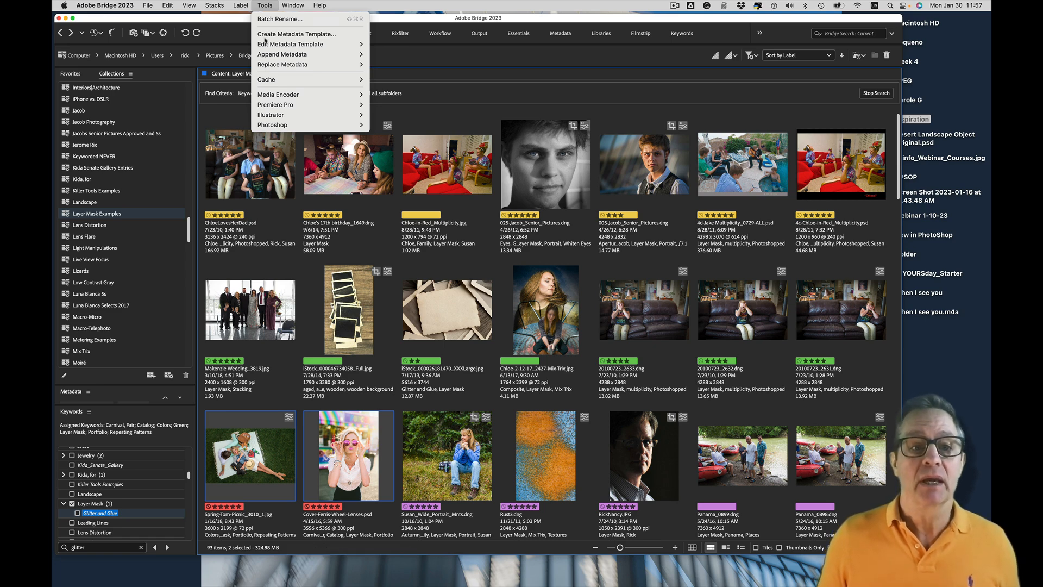
{"action": "mouse_move", "coordinate": [270, 124]}
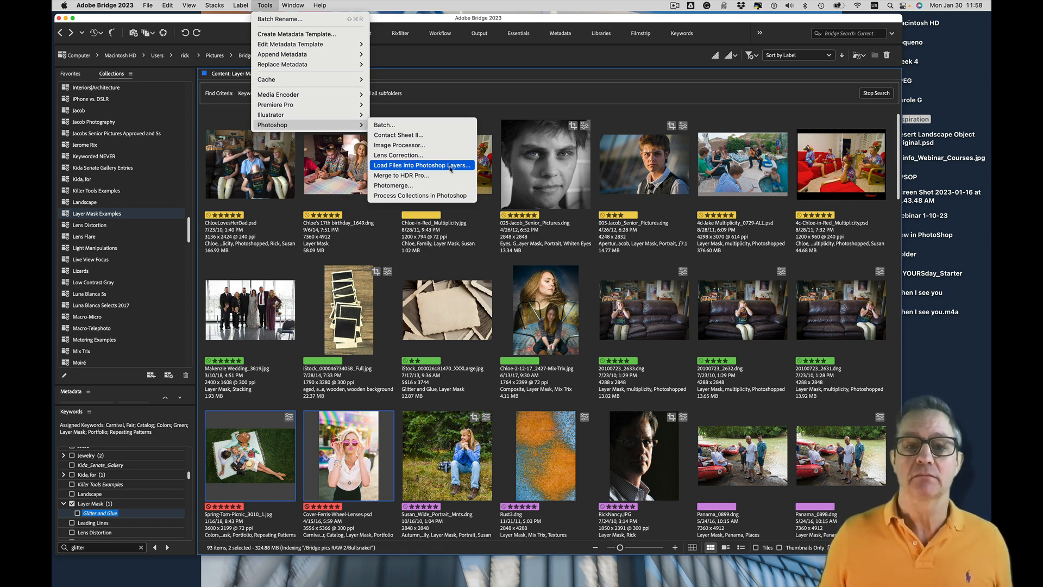
{"action": "left_click", "coordinate": [450, 169]}
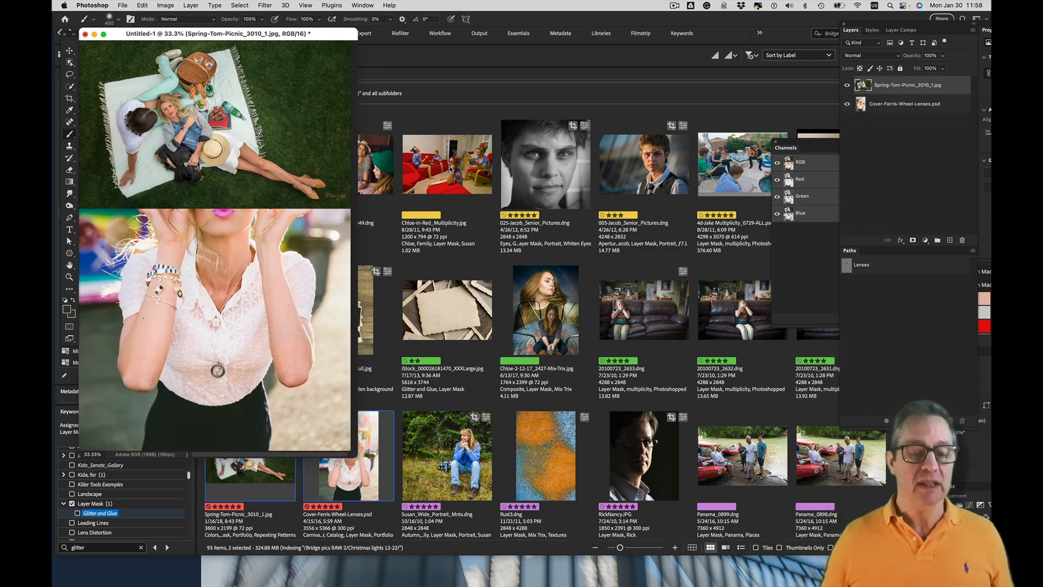
Show the layered document in full-screen mode and place the Cover-Ferris-Wheel-Lenses.psd layer above the picnic layer
{"action": "left_click_drag", "start_coordinate": [332, 34], "coordinate": [463, 49]}
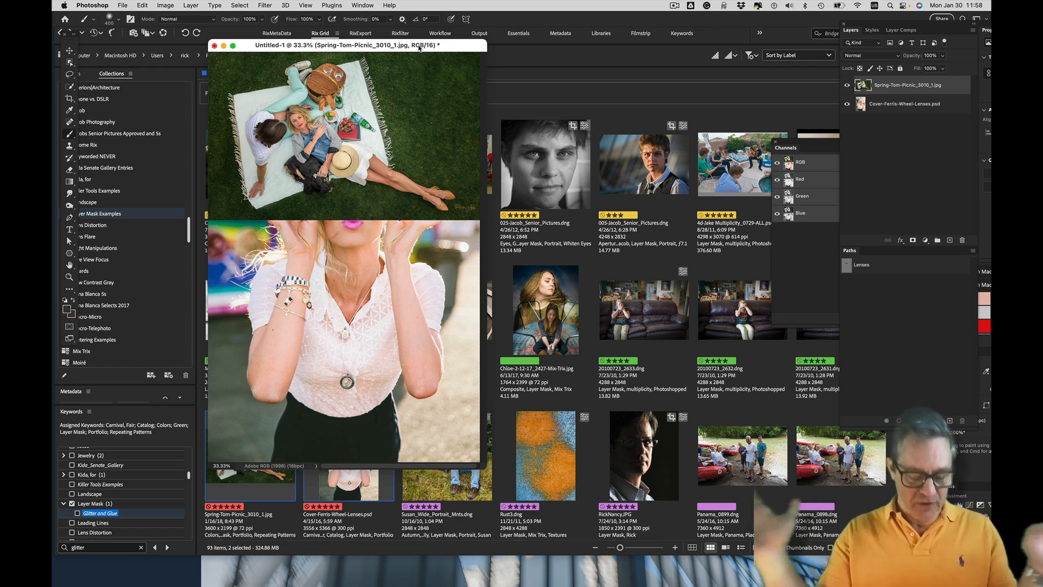
{"action": "key", "text": "f"}
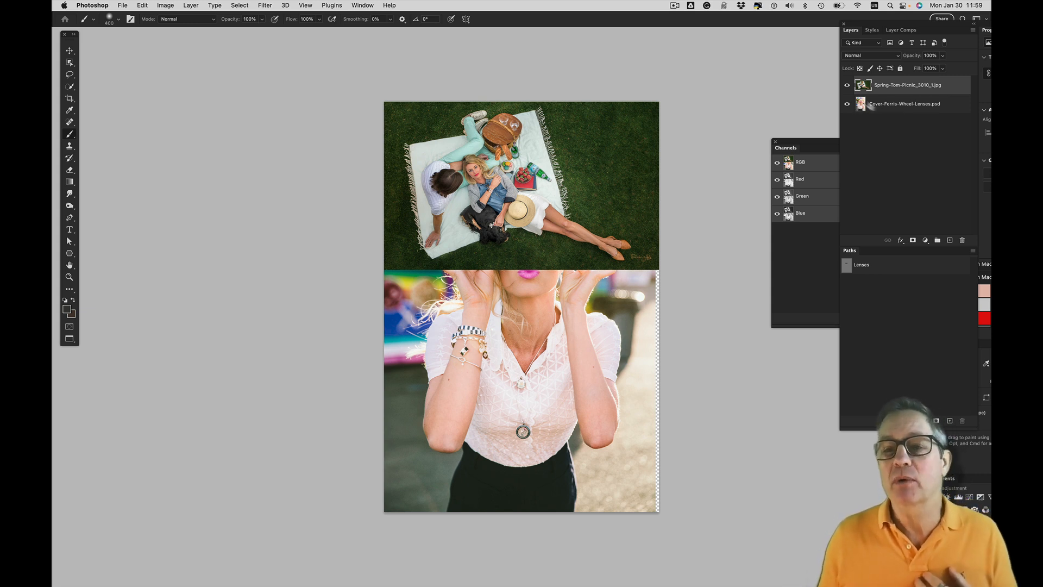
{"action": "left_click_drag", "start_coordinate": [895, 106], "coordinate": [895, 83]}
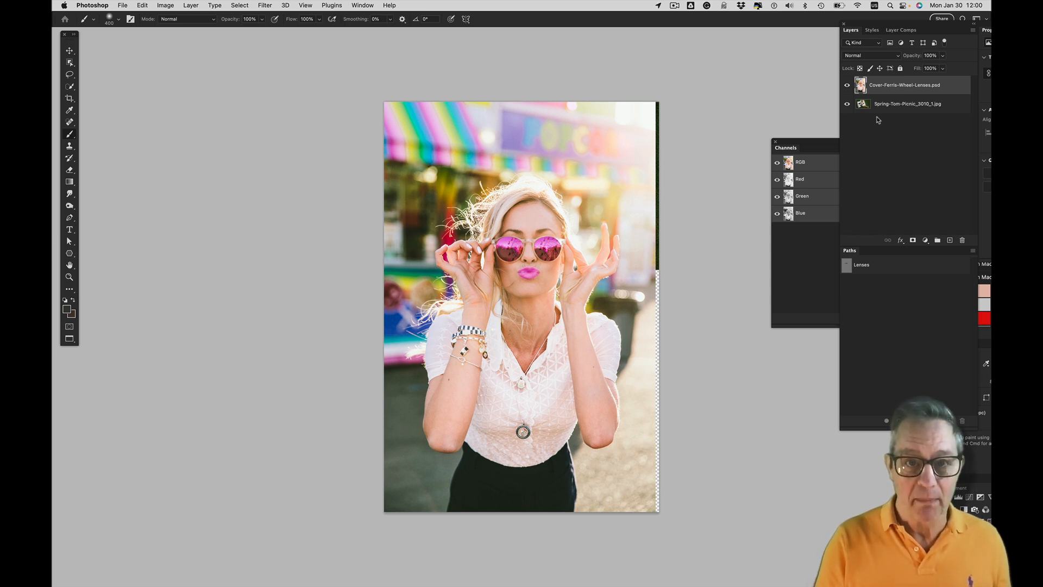
Scale the Cover-Ferris-Wheel-Lenses.psd layer to about 56% and place it over the right half of the picnic photo
{"action": "key", "text": "cmd+t"}
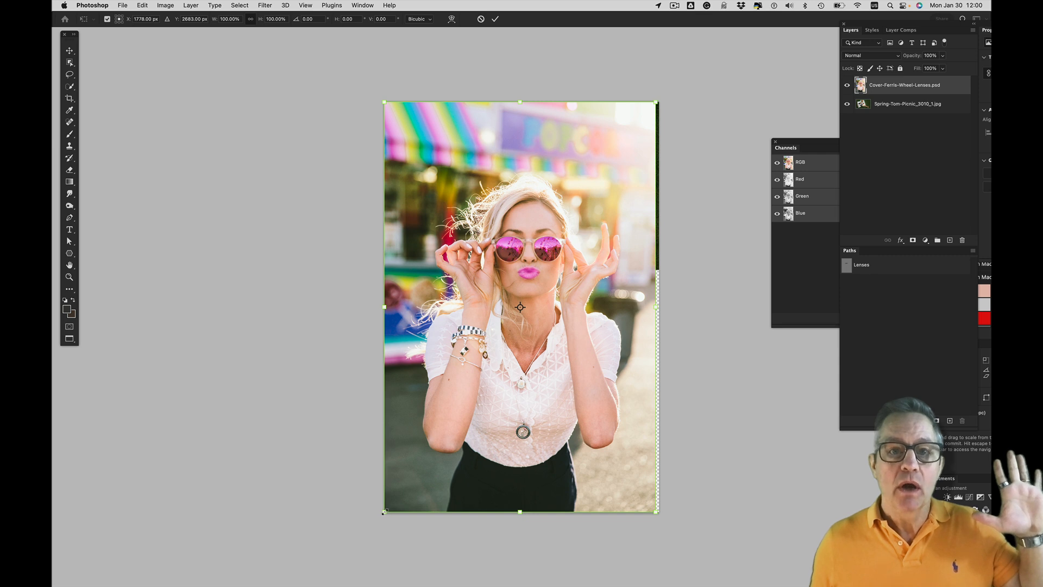
{"action": "left_click_drag", "start_coordinate": [383, 512], "coordinate": [508, 412]}
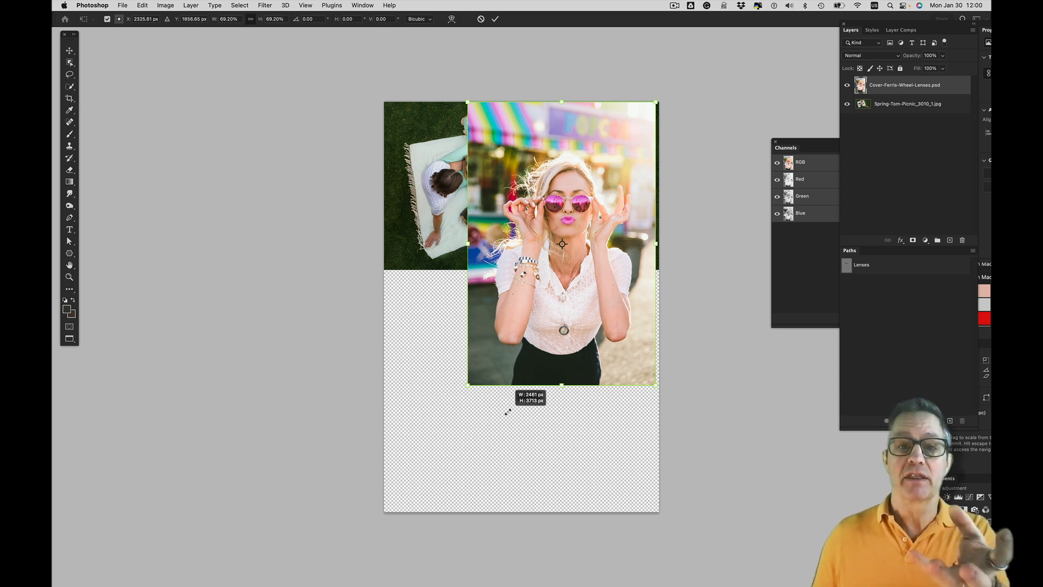
{"action": "left_click_drag", "start_coordinate": [508, 412], "coordinate": [519, 346]}
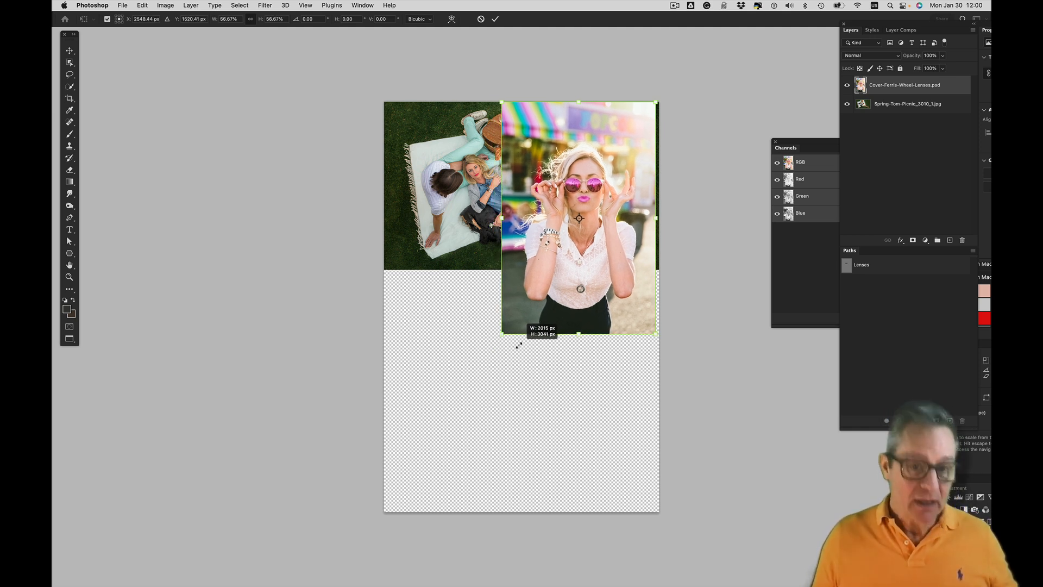
{"action": "left_click_drag", "start_coordinate": [519, 345], "coordinate": [468, 304]}
{"action": "left_click_drag", "start_coordinate": [566, 275], "coordinate": [588, 234]}
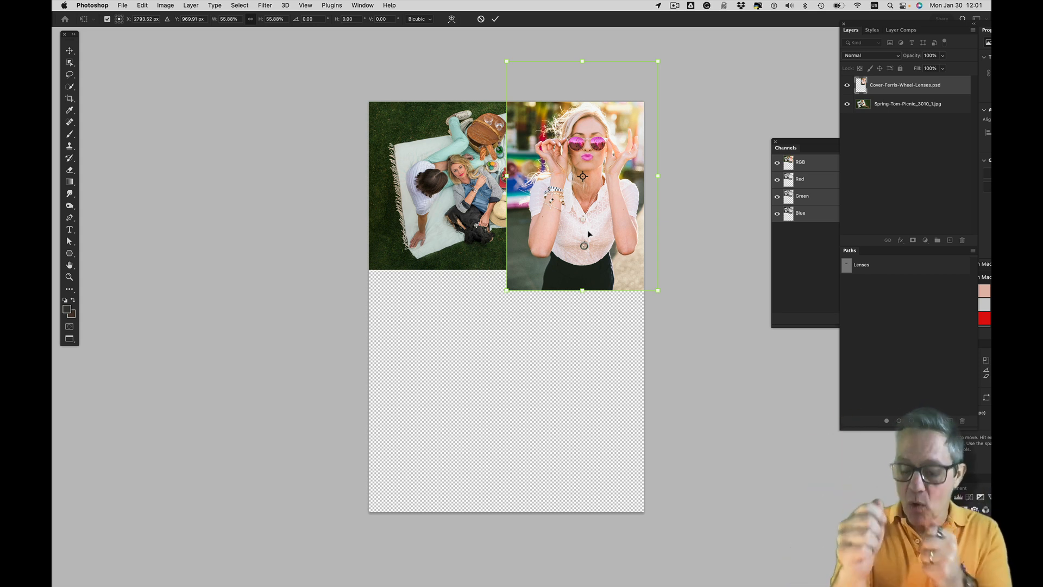
{"action": "key", "text": "Return"}
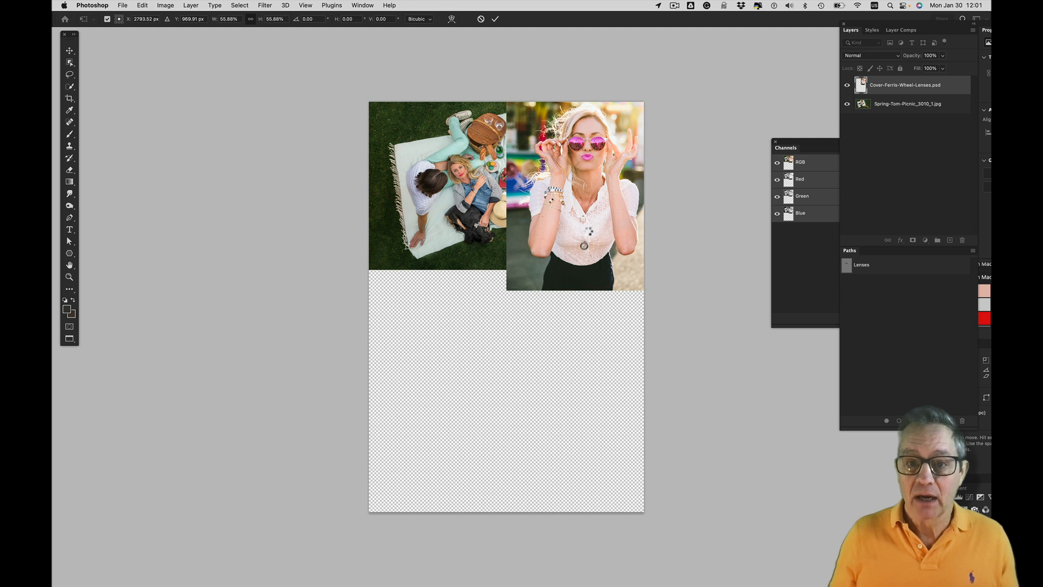
{"action": "key", "text": "b"}
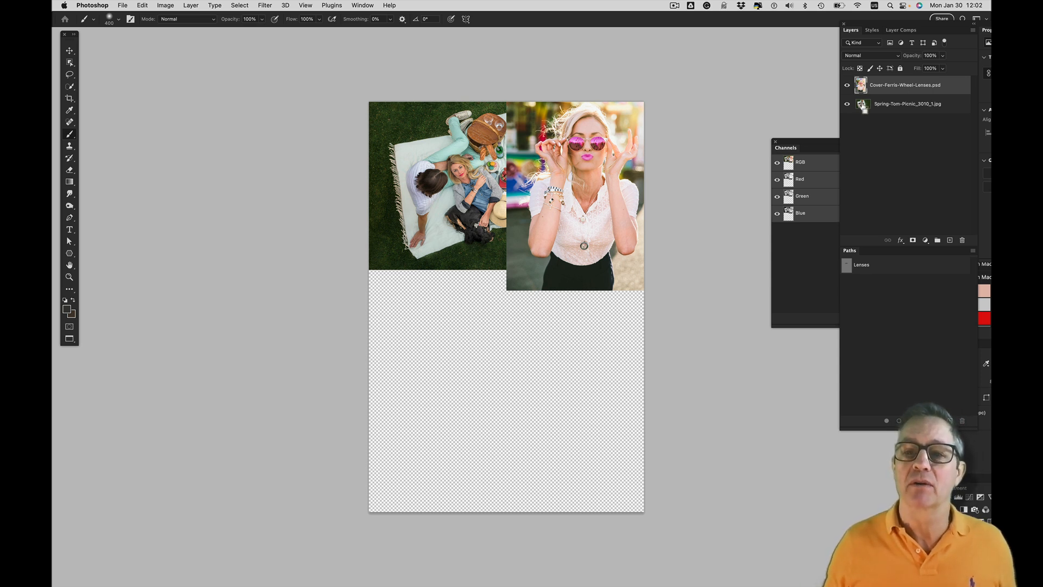
Load the picnic layer's outline as a selection and crop the document to it
{"action": "left_click", "coordinate": [863, 105], "text": "super"}
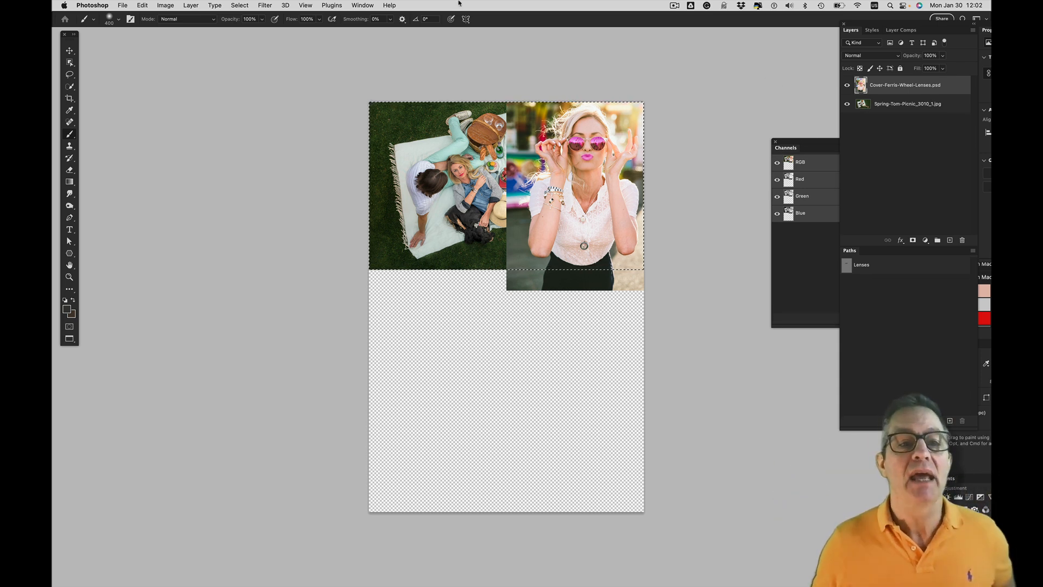
{"action": "left_click", "coordinate": [166, 5]}
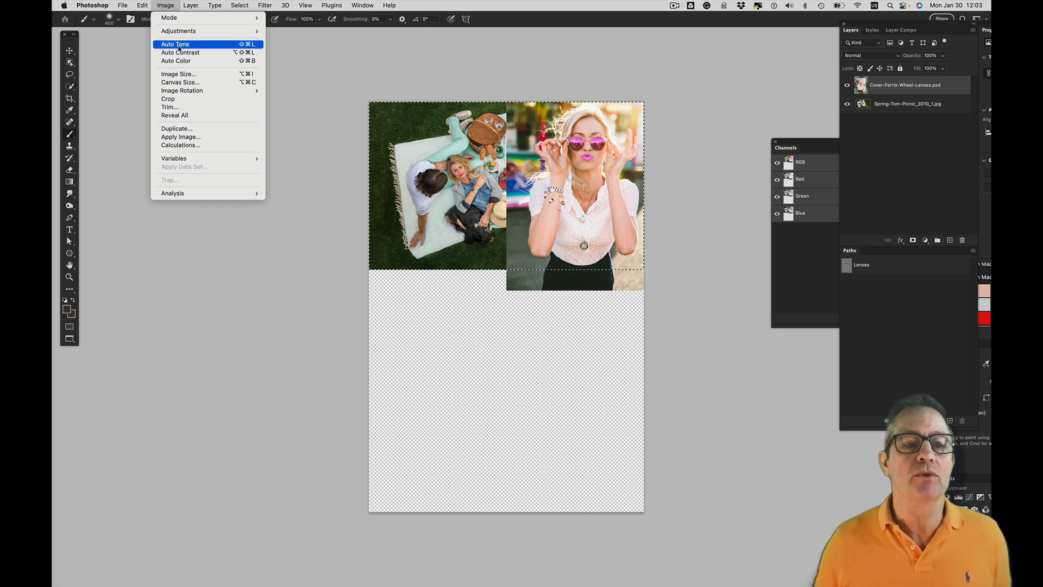
{"action": "left_click", "coordinate": [199, 100]}
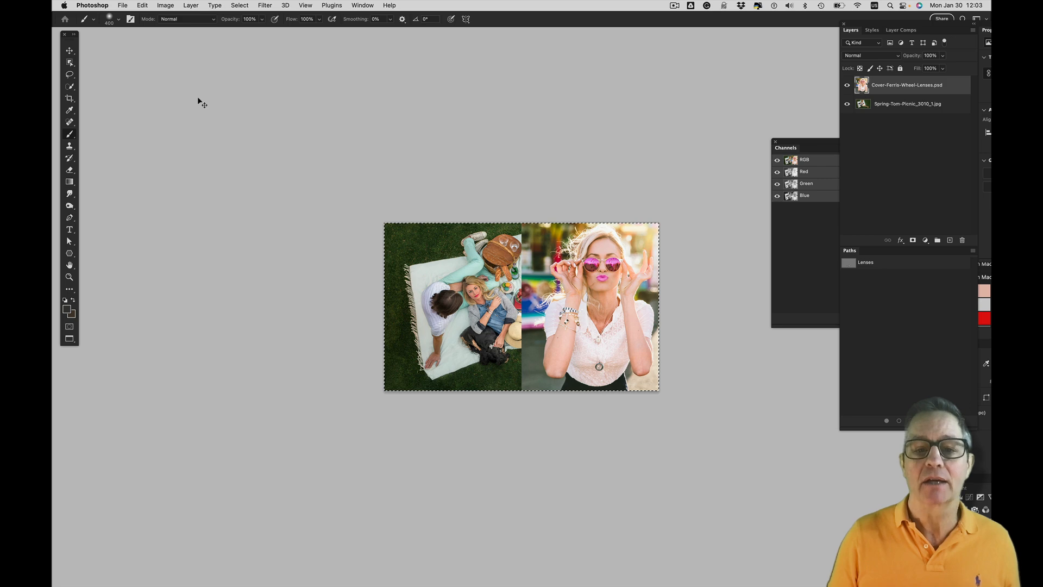
Deselect the selection around the cropped two-photo composite
{"action": "key", "text": "super+equal"}
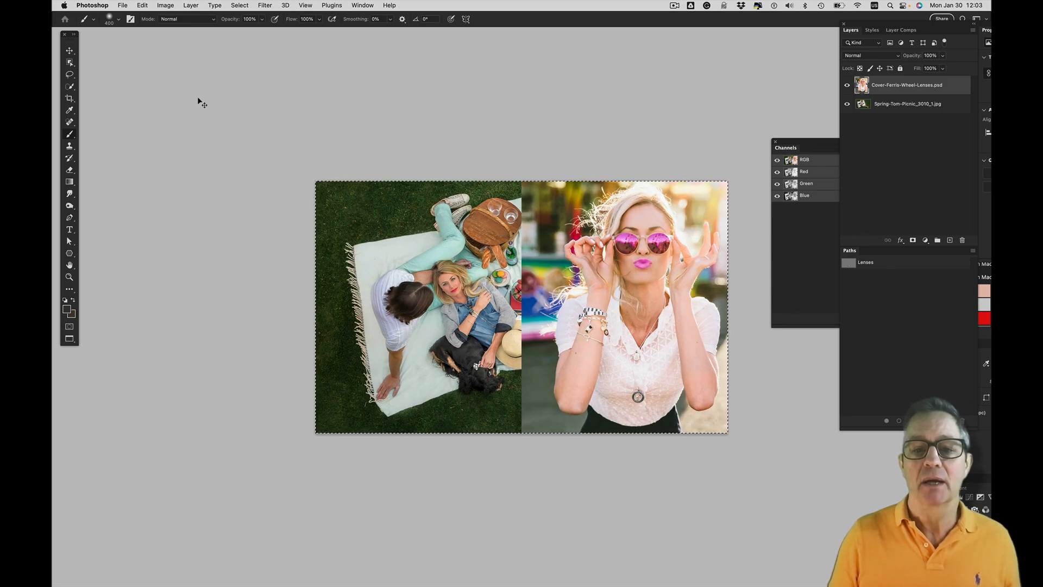
{"action": "key", "text": "super+equal"}
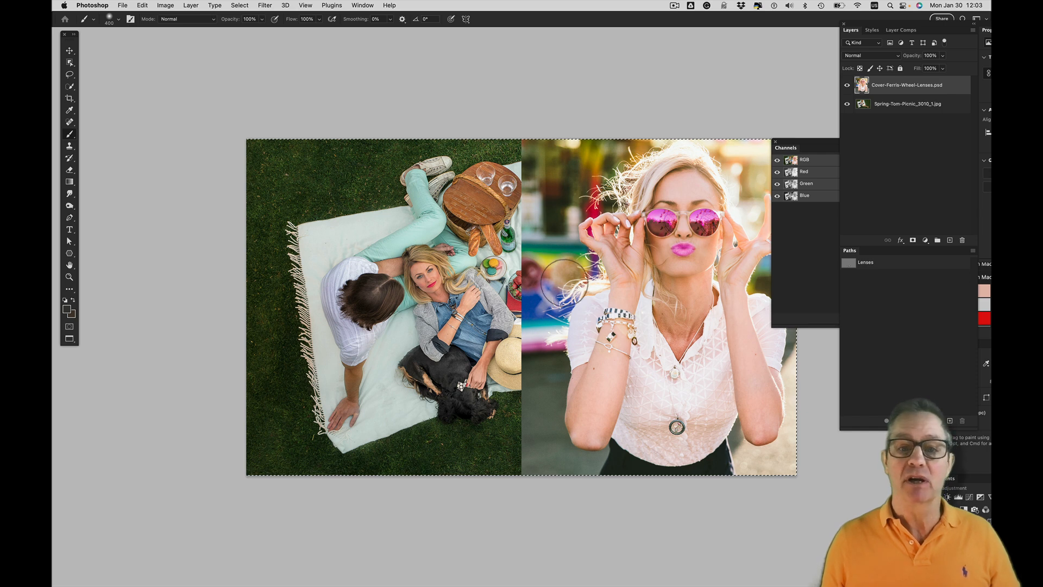
{"action": "key", "text": "space"}
{"action": "left_click_drag", "start_coordinate": [586, 270], "coordinate": [487, 223]}
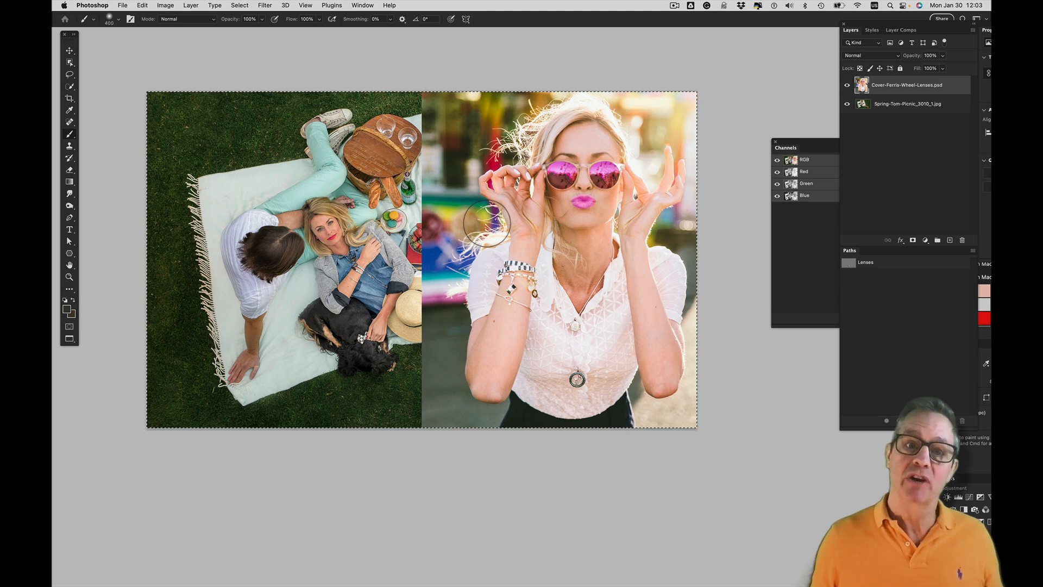
{"action": "key", "text": "super+equal"}
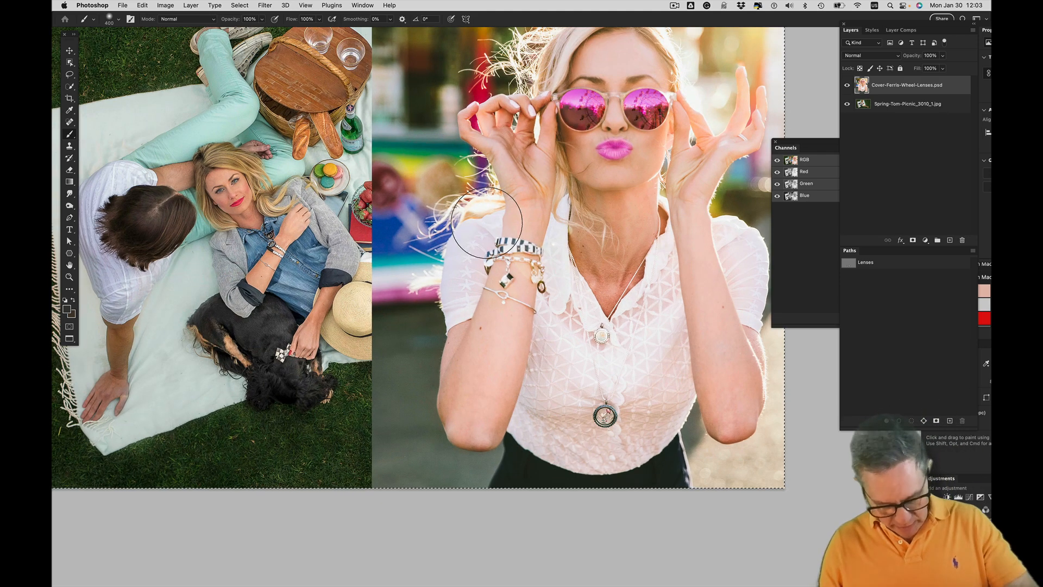
{"action": "mouse_move", "coordinate": [418, 239]}
{"action": "left_mouse_down"}
{"action": "mouse_move", "coordinate": [466, 305]}
{"action": "mouse_move", "coordinate": [476, 297]}
{"action": "mouse_move", "coordinate": [466, 287]}
{"action": "left_mouse_up"}
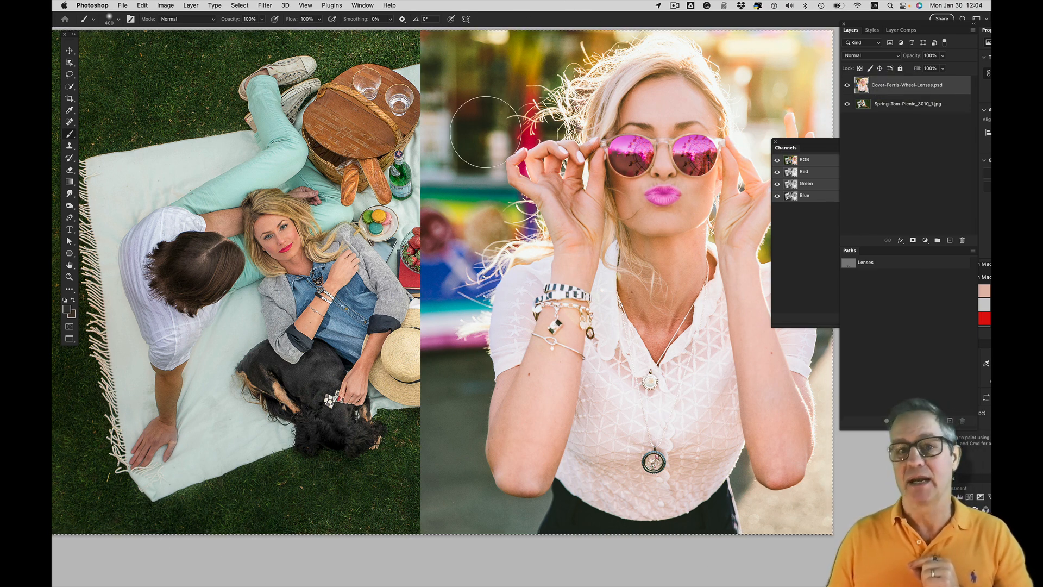
{"action": "left_click", "coordinate": [242, 5]}
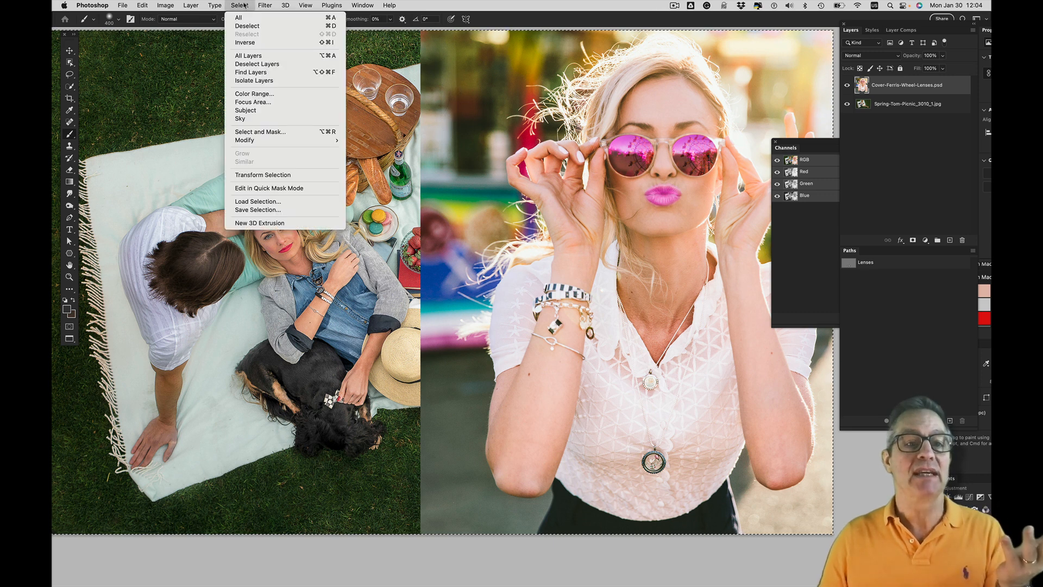
{"action": "left_click", "coordinate": [297, 26]}
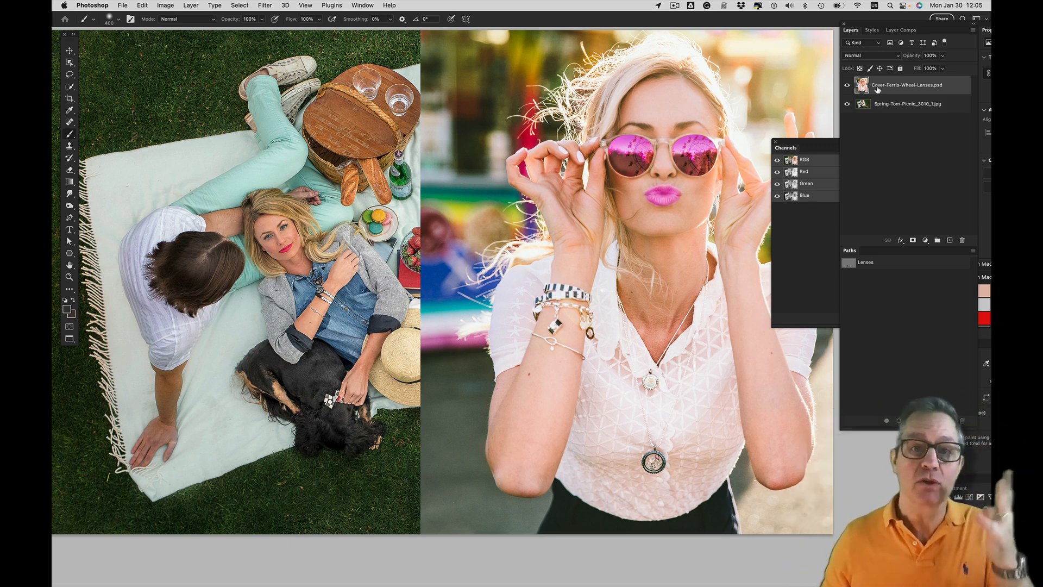
Add a layer mask to the Cover-Ferris-Wheel-Lenses.psd layer and swap the colours to make white the foreground
{"action": "left_click", "coordinate": [913, 240]}
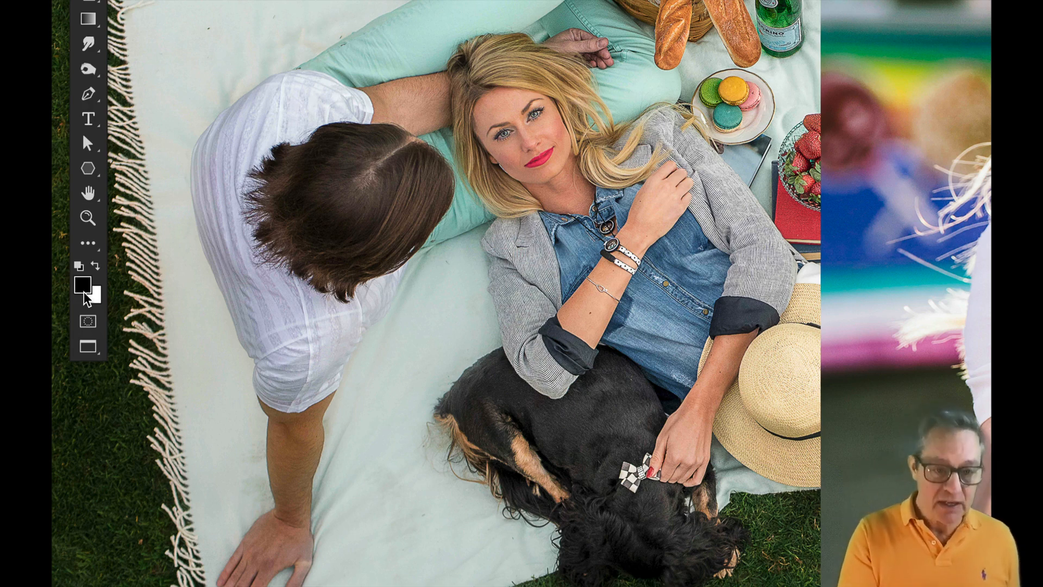
{"action": "key", "text": "x"}
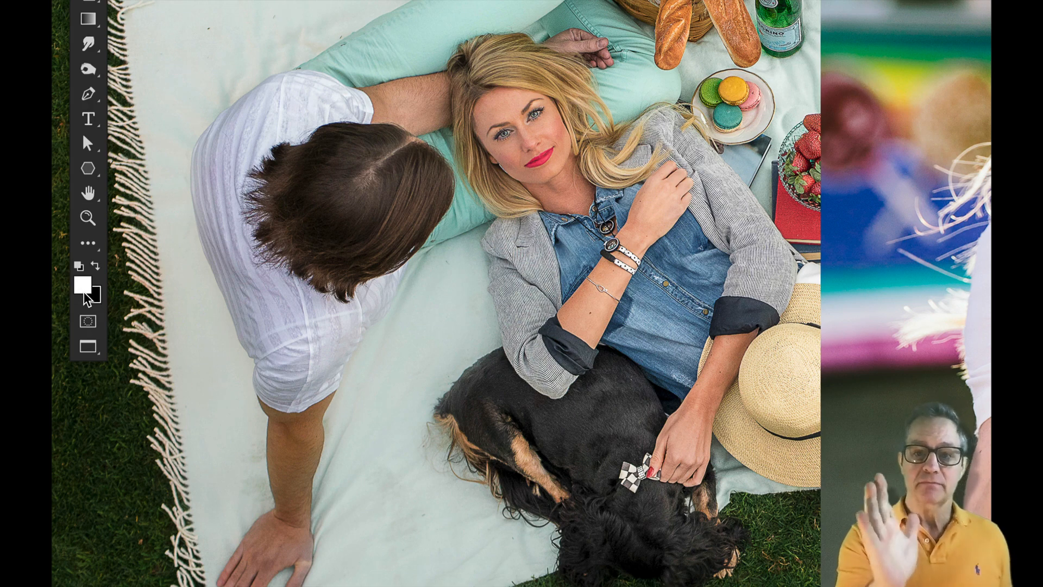
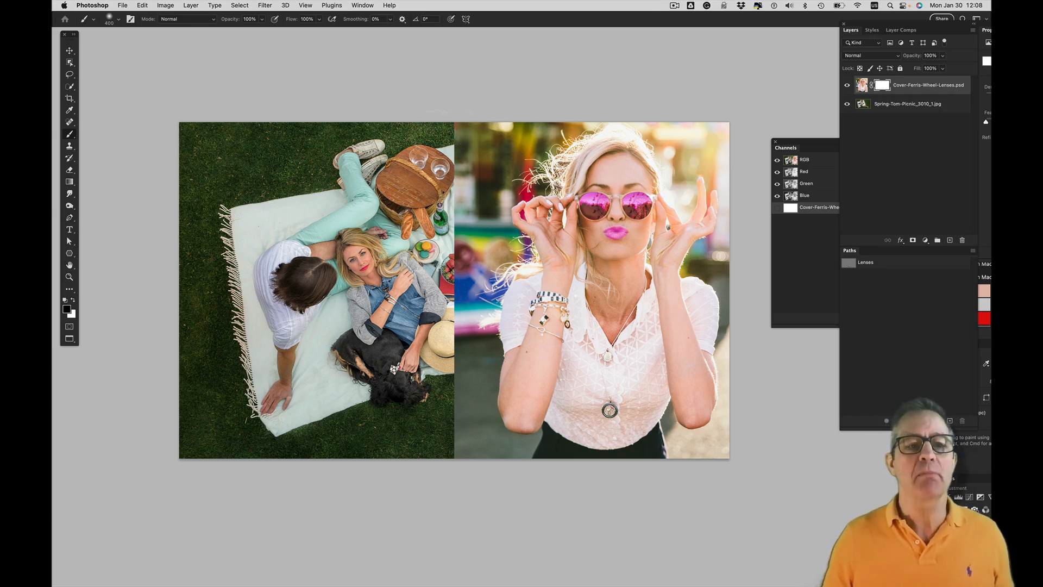
Paint black on the layer mask with the 400 px soft brush along the seam between the photos and over the sunglasses woman's face
{"action": "mouse_move", "coordinate": [443, 130]}
{"action": "left_mouse_down"}
{"action": "mouse_move", "coordinate": [468, 124]}
{"action": "mouse_move", "coordinate": [437, 179]}
{"action": "mouse_move", "coordinate": [439, 205]}
{"action": "left_mouse_up"}
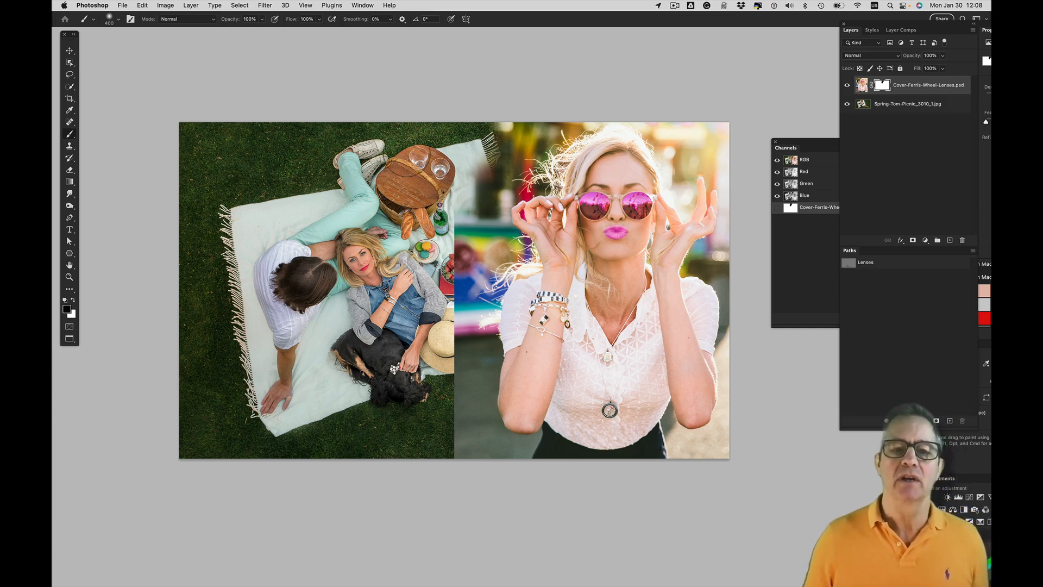
{"action": "mouse_move", "coordinate": [434, 163]}
{"action": "left_mouse_down"}
{"action": "mouse_move", "coordinate": [451, 185]}
{"action": "mouse_move", "coordinate": [453, 307]}
{"action": "mouse_move", "coordinate": [442, 296]}
{"action": "mouse_move", "coordinate": [446, 272]}
{"action": "mouse_move", "coordinate": [462, 380]}
{"action": "mouse_move", "coordinate": [445, 433]}
{"action": "mouse_move", "coordinate": [481, 474]}
{"action": "left_mouse_up"}
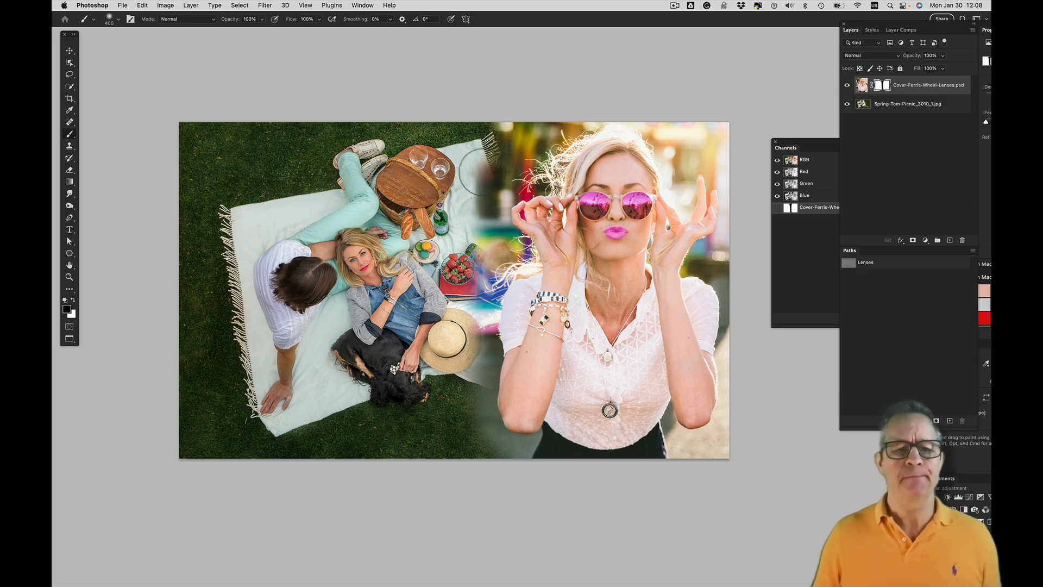
{"action": "left_click", "coordinate": [594, 205]}
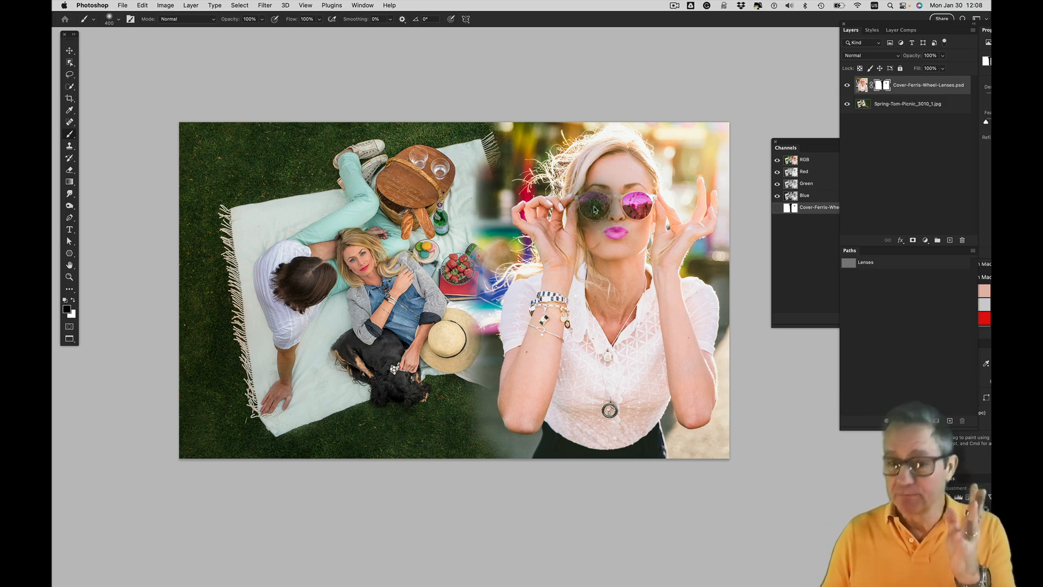
{"action": "left_click", "coordinate": [640, 204]}
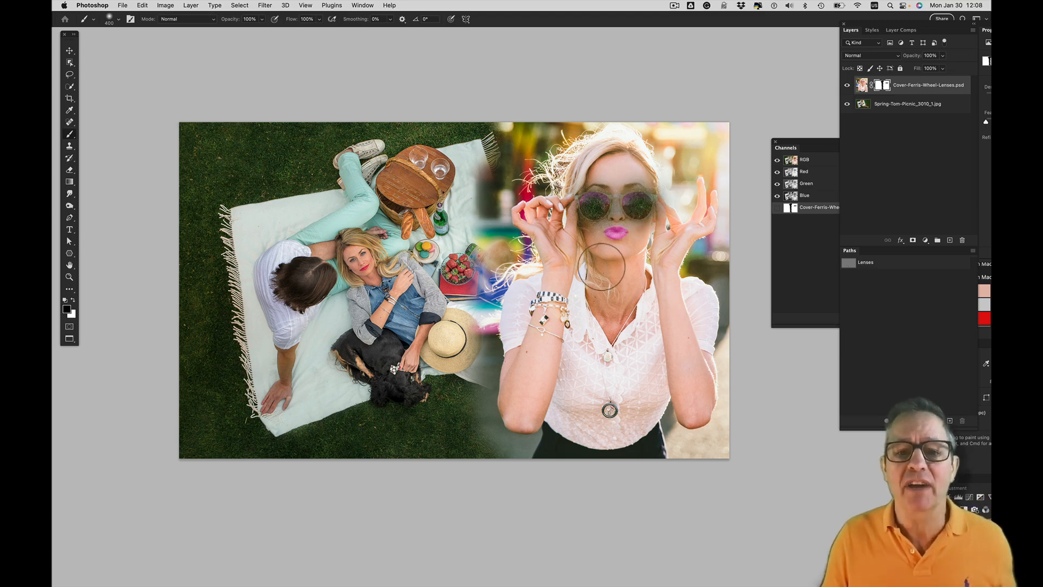
{"action": "mouse_move", "coordinate": [609, 238]}
{"action": "left_mouse_down"}
{"action": "mouse_move", "coordinate": [605, 212]}
{"action": "mouse_move", "coordinate": [630, 245]}
{"action": "mouse_move", "coordinate": [641, 163]}
{"action": "left_mouse_up"}
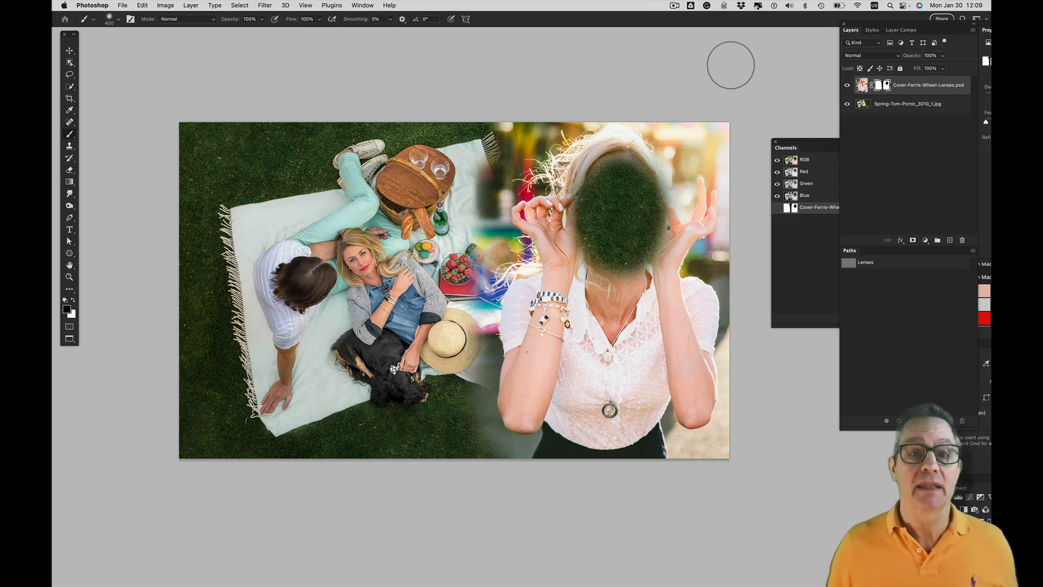
Paint white on the layer mask to restore the woman's face and the straight seam between the two photos
{"action": "key", "text": "x"}
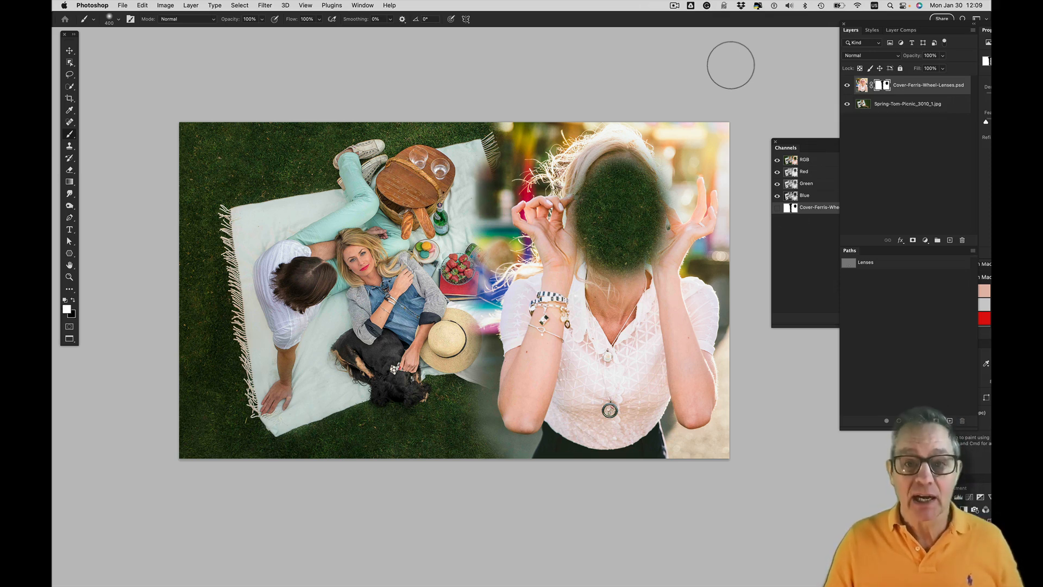
{"action": "mouse_move", "coordinate": [644, 158]}
{"action": "left_mouse_down"}
{"action": "mouse_move", "coordinate": [591, 171]}
{"action": "mouse_move", "coordinate": [690, 184]}
{"action": "mouse_move", "coordinate": [555, 205]}
{"action": "mouse_move", "coordinate": [682, 243]}
{"action": "mouse_move", "coordinate": [587, 252]}
{"action": "mouse_move", "coordinate": [637, 268]}
{"action": "mouse_move", "coordinate": [587, 278]}
{"action": "mouse_move", "coordinate": [573, 199]}
{"action": "mouse_move", "coordinate": [628, 160]}
{"action": "mouse_move", "coordinate": [674, 193]}
{"action": "mouse_move", "coordinate": [646, 250]}
{"action": "mouse_move", "coordinate": [561, 249]}
{"action": "left_mouse_up"}
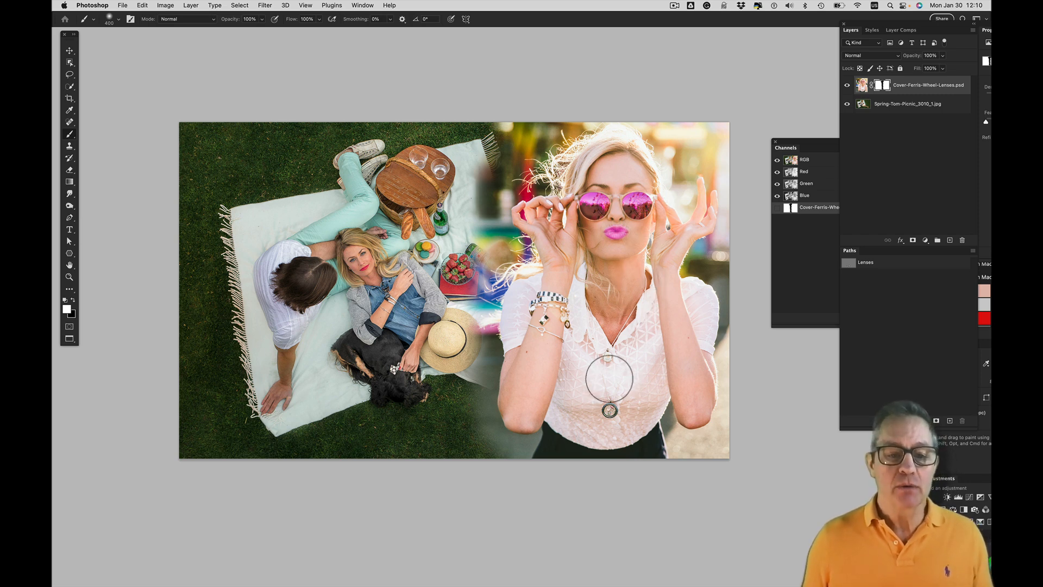
{"action": "mouse_move", "coordinate": [462, 351]}
{"action": "left_mouse_down"}
{"action": "mouse_move", "coordinate": [471, 157]}
{"action": "mouse_move", "coordinate": [462, 116]}
{"action": "left_mouse_up"}
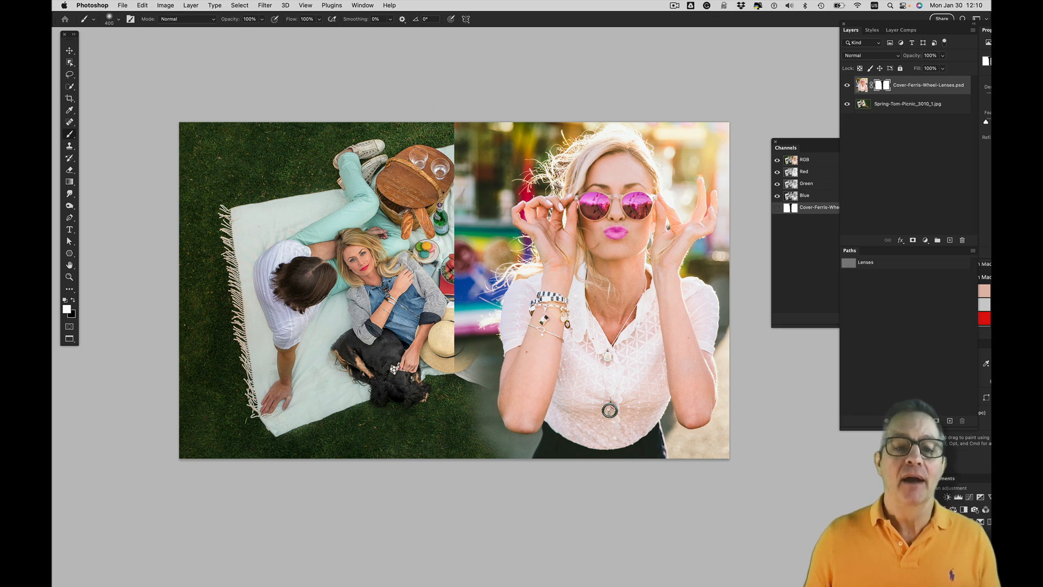
{"action": "mouse_move", "coordinate": [462, 196]}
{"action": "left_mouse_down"}
{"action": "mouse_move", "coordinate": [465, 413]}
{"action": "mouse_move", "coordinate": [480, 456]}
{"action": "left_mouse_up"}
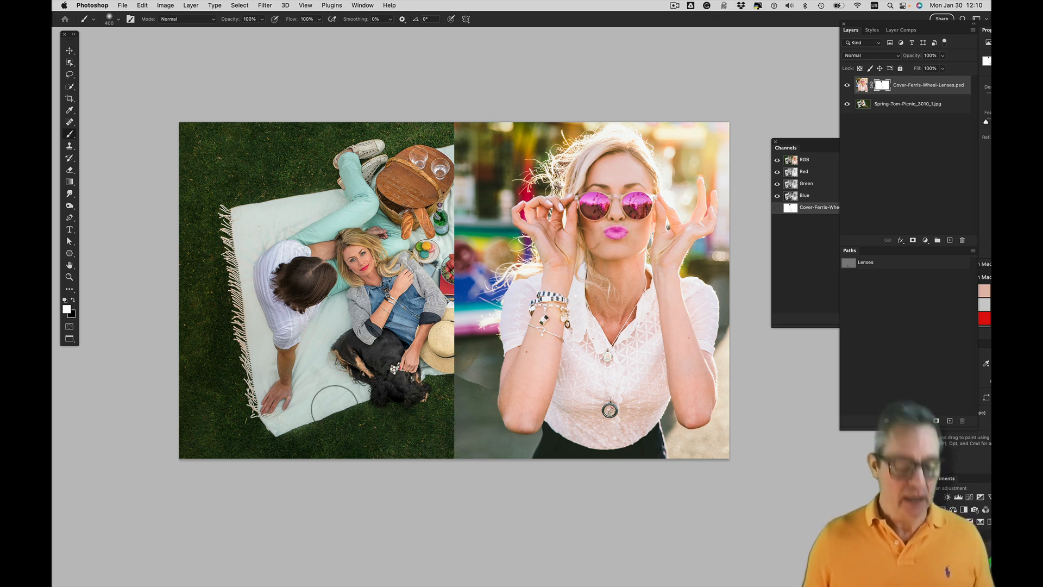
Enlarge the soft brush to 1300 px and paint black on the mask across the seam to fade the portrait into the picnic photo
{"action": "key", "text": "x"}
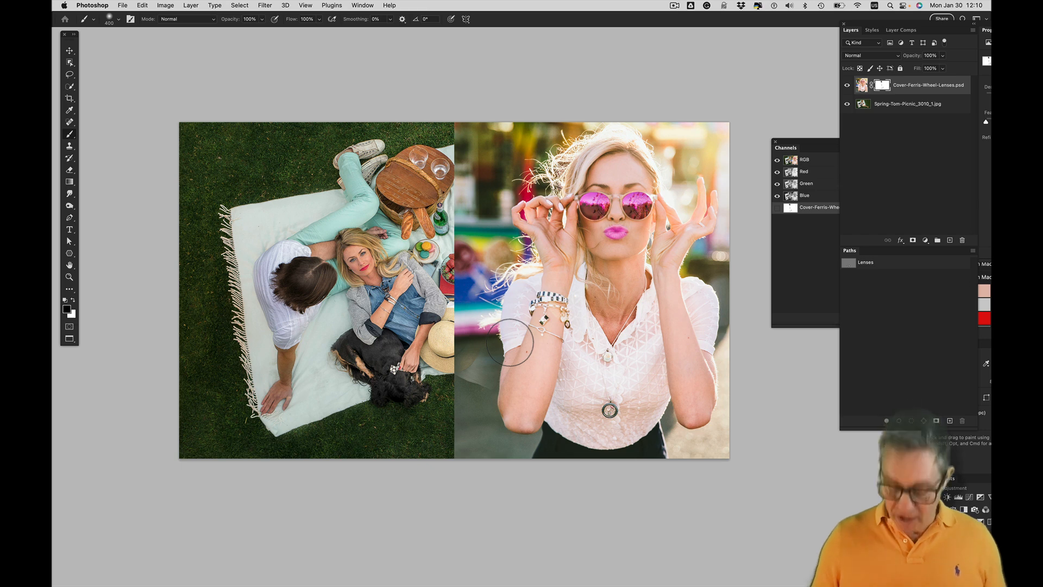
{"action": "key", "text": "bracketright"}
{"action": "key", "text": "bracketright"}
{"action": "key", "text": "bracketright"}
{"action": "key", "text": "bracketright"}
{"action": "key", "text": "bracketright"}
{"action": "key", "text": "bracketright"}
{"action": "key", "text": "bracketright"}
{"action": "key", "text": "bracketright"}
{"action": "key", "text": "bracketright"}
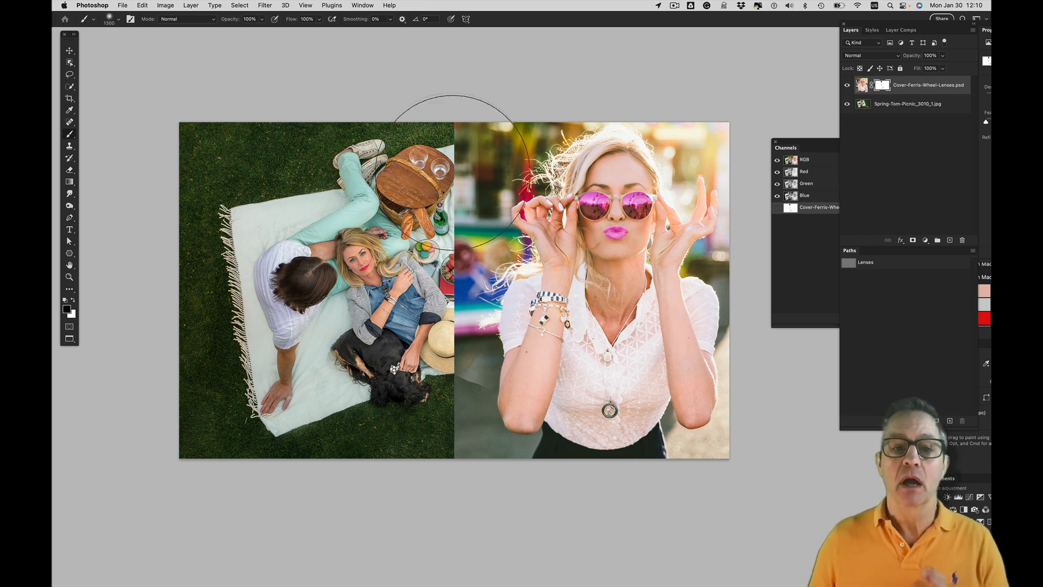
{"action": "mouse_move", "coordinate": [453, 173]}
{"action": "left_mouse_down"}
{"action": "mouse_move", "coordinate": [481, 195]}
{"action": "mouse_move", "coordinate": [473, 326]}
{"action": "mouse_move", "coordinate": [538, 413]}
{"action": "mouse_move", "coordinate": [594, 476]}
{"action": "mouse_move", "coordinate": [745, 503]}
{"action": "left_mouse_up"}
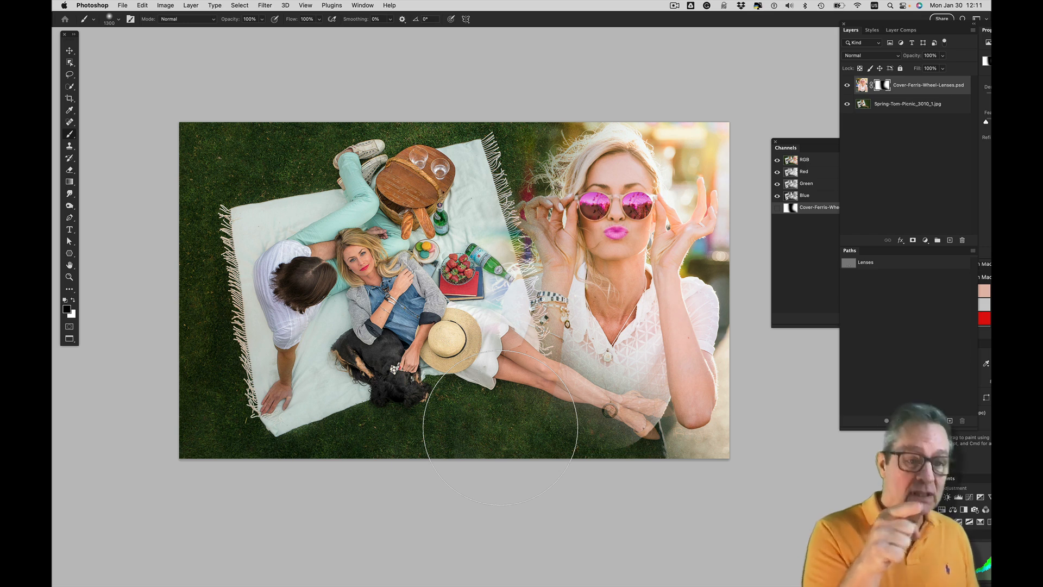
With black as the foreground colour, paint the mask over the portrait's lower part to reveal the picnic woman's legs and the grass
{"action": "key", "text": "x"}
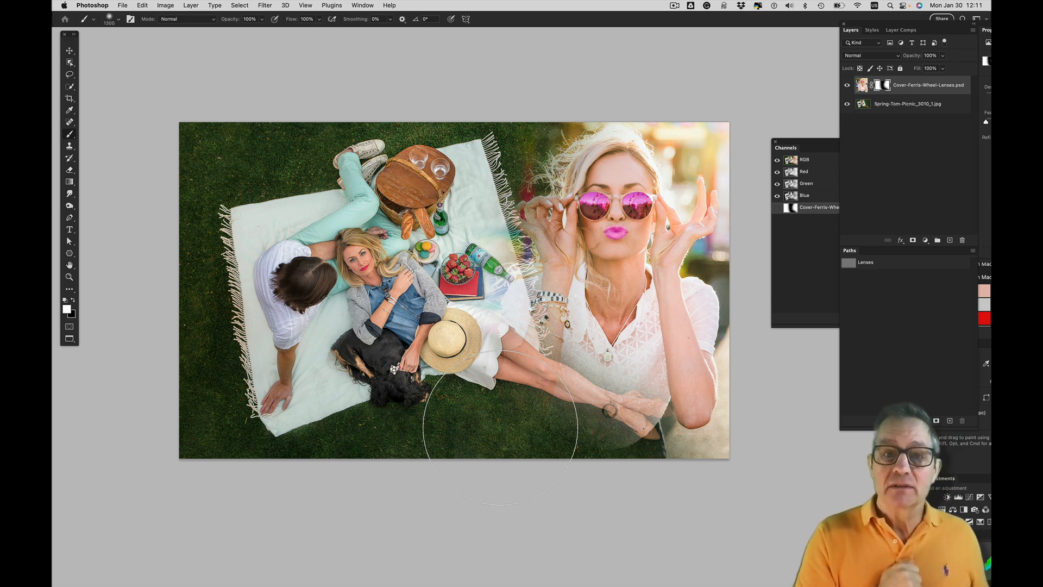
{"action": "key", "text": "x"}
{"action": "key", "text": "x"}
{"action": "key", "text": "x"}
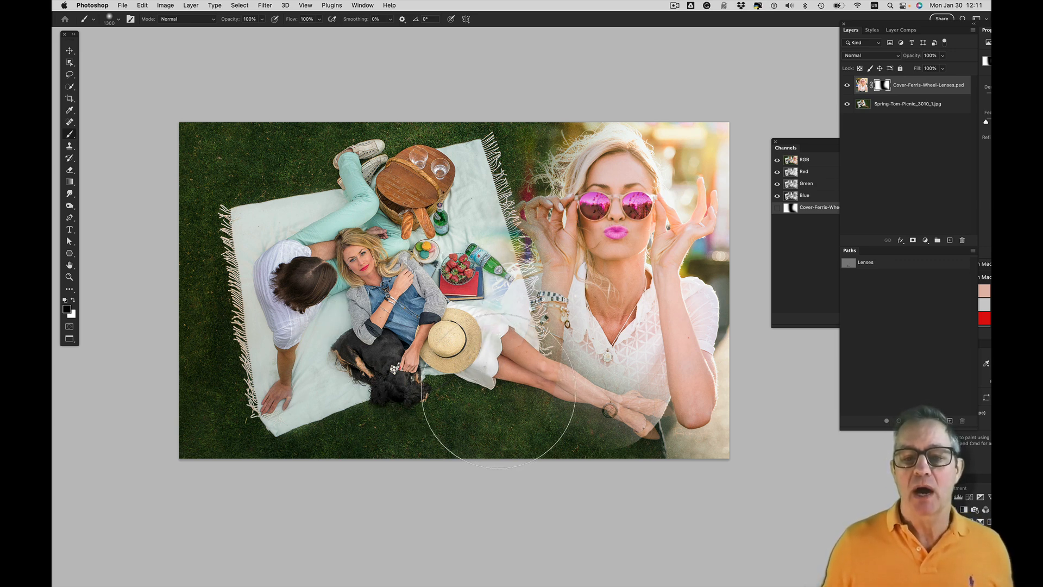
{"action": "mouse_move", "coordinate": [499, 391]}
{"action": "left_mouse_down"}
{"action": "mouse_move", "coordinate": [601, 454]}
{"action": "mouse_move", "coordinate": [722, 478]}
{"action": "mouse_move", "coordinate": [701, 434]}
{"action": "mouse_move", "coordinate": [783, 440]}
{"action": "left_mouse_up"}
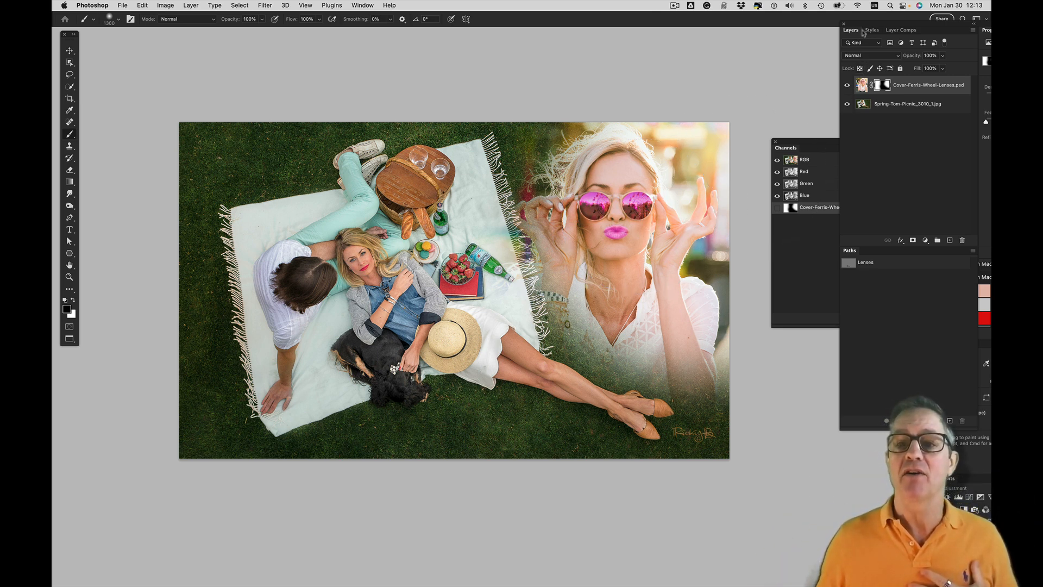
Move the floating Layers, Paths and Properties group so that it sits just beside the composite image
{"action": "left_click_drag", "start_coordinate": [864, 33], "coordinate": [701, 39]}
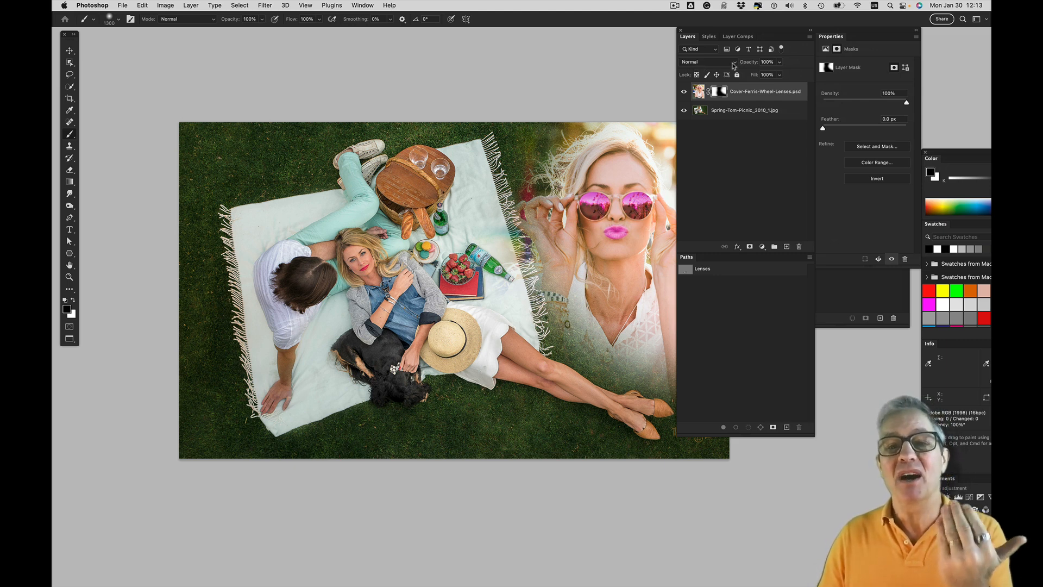
{"action": "left_click_drag", "start_coordinate": [731, 34], "coordinate": [789, 43]}
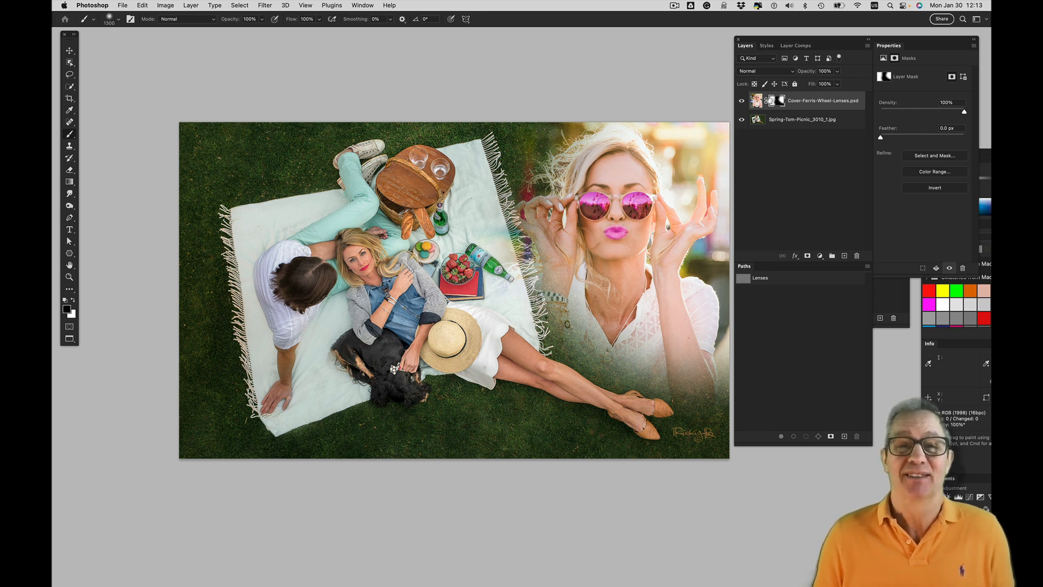
Preview the blend modes on the Cover-Ferris-Wheel-Lenses.psd layer and keep Normal
{"action": "left_click", "coordinate": [767, 72]}
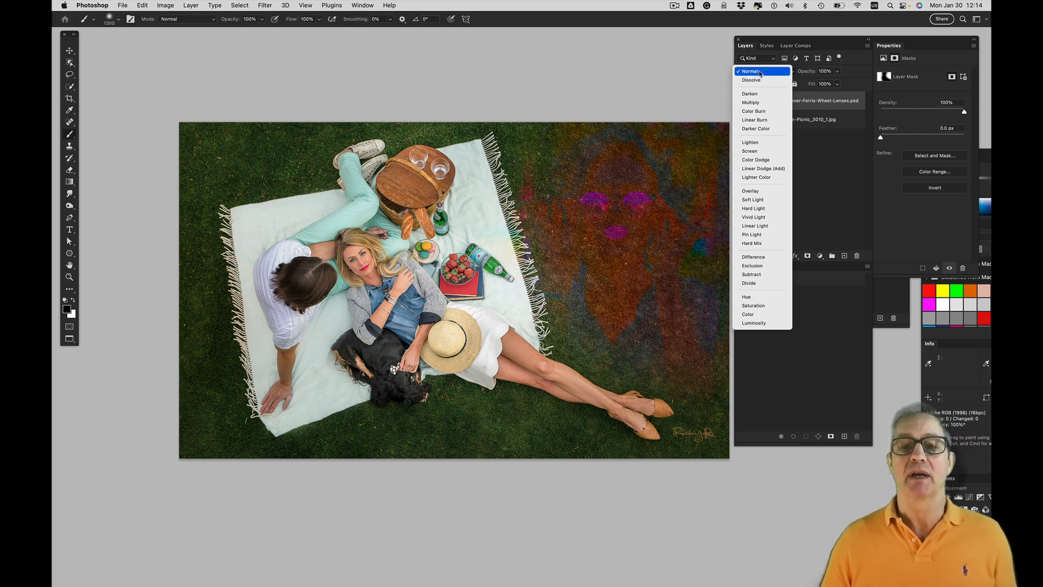
{"action": "left_click", "coordinate": [758, 71]}
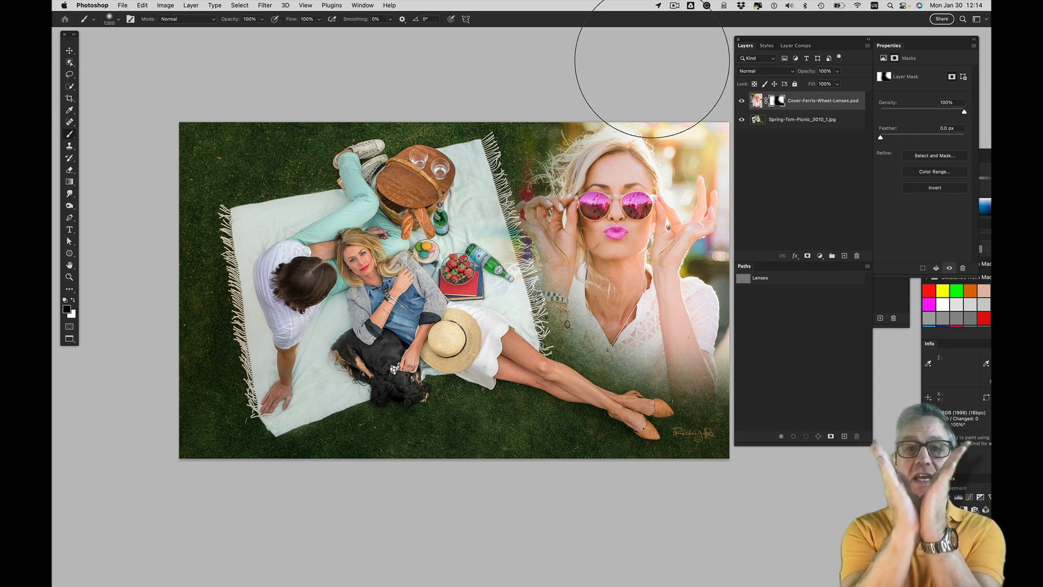
With the Move tool active, cycle the Cover-Ferris-Wheel-Lenses.psd layer's blend mode through Darken, Multiply, Linear Burn and Lighten to Screen
{"action": "key", "text": "v"}
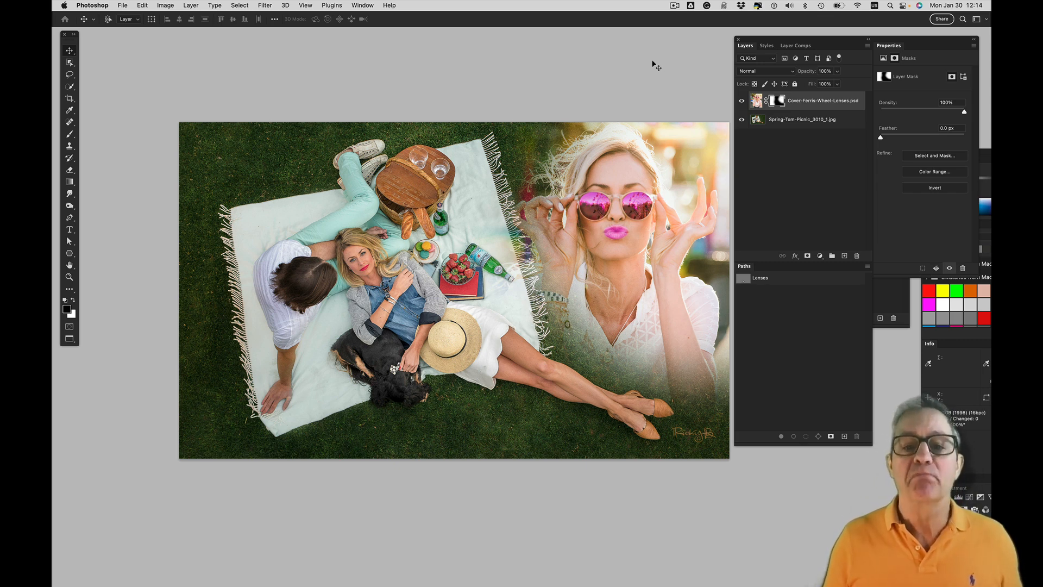
{"action": "key", "text": "shift+plus"}
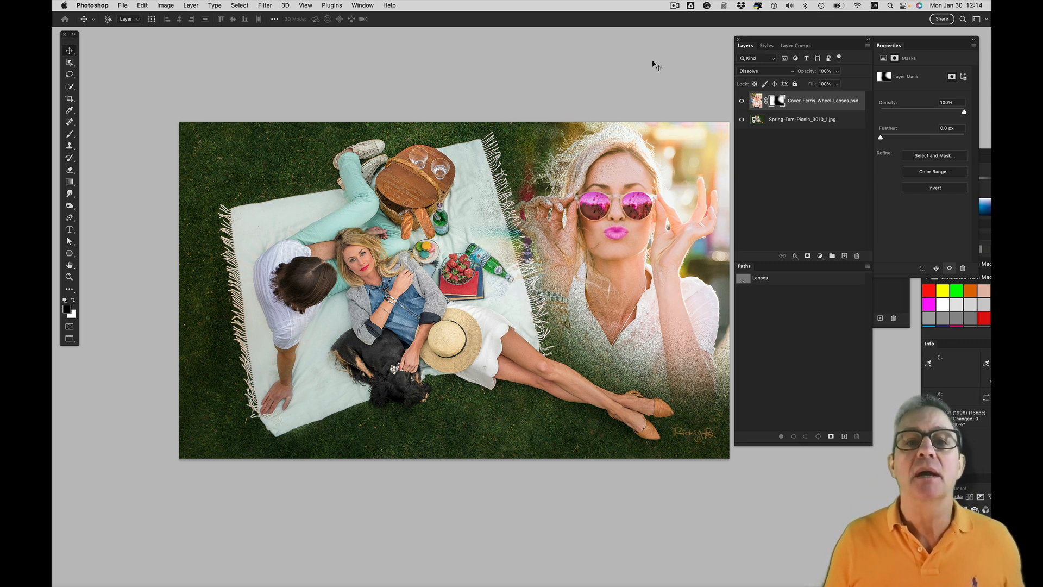
{"action": "key", "text": "shift+plus"}
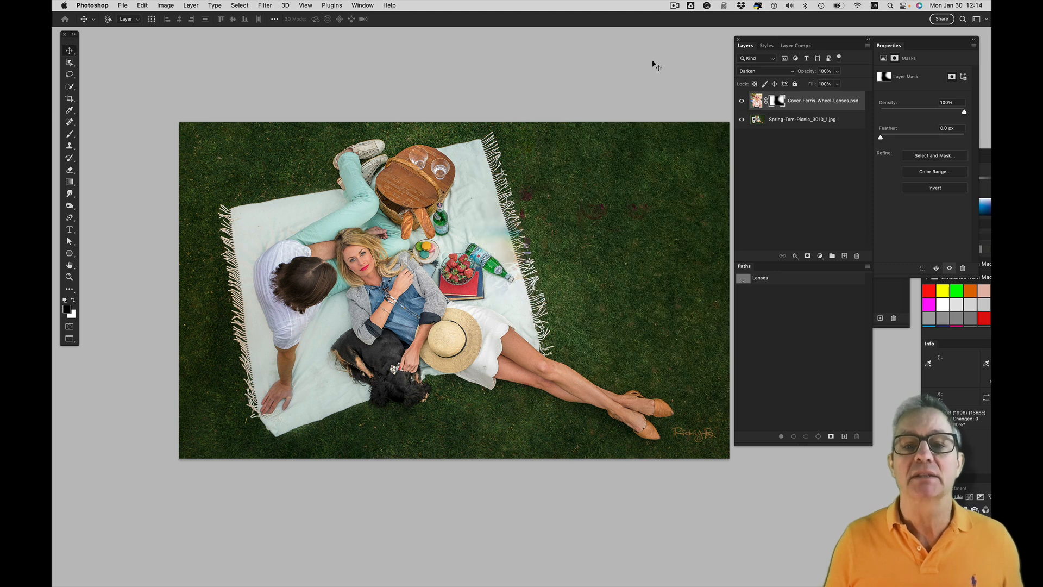
{"action": "key", "text": "shift+plus"}
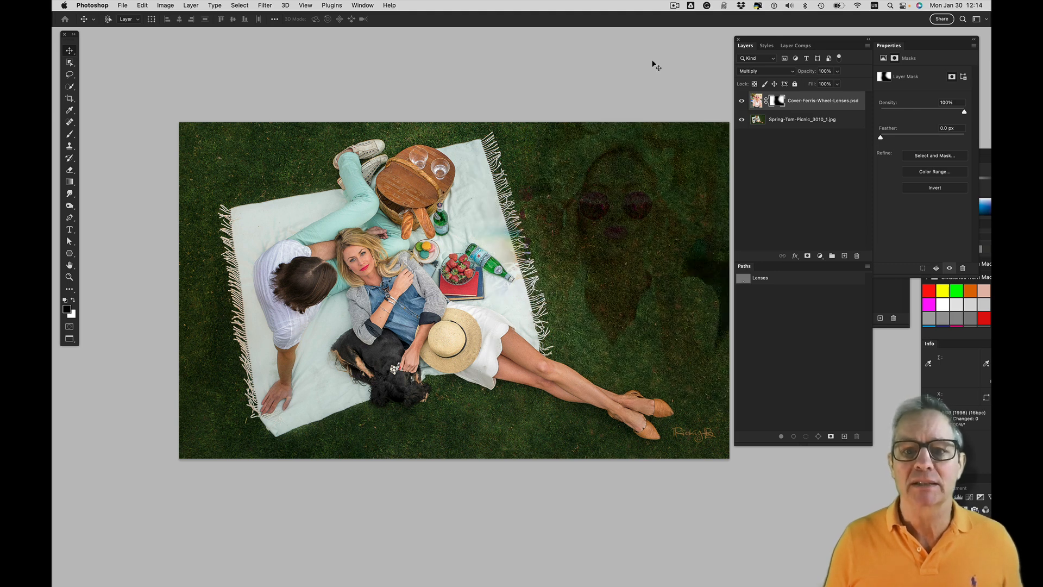
{"action": "key", "text": "shift+plus"}
{"action": "key", "text": "shift+plus"}
{"action": "key", "text": "shift+plus"}
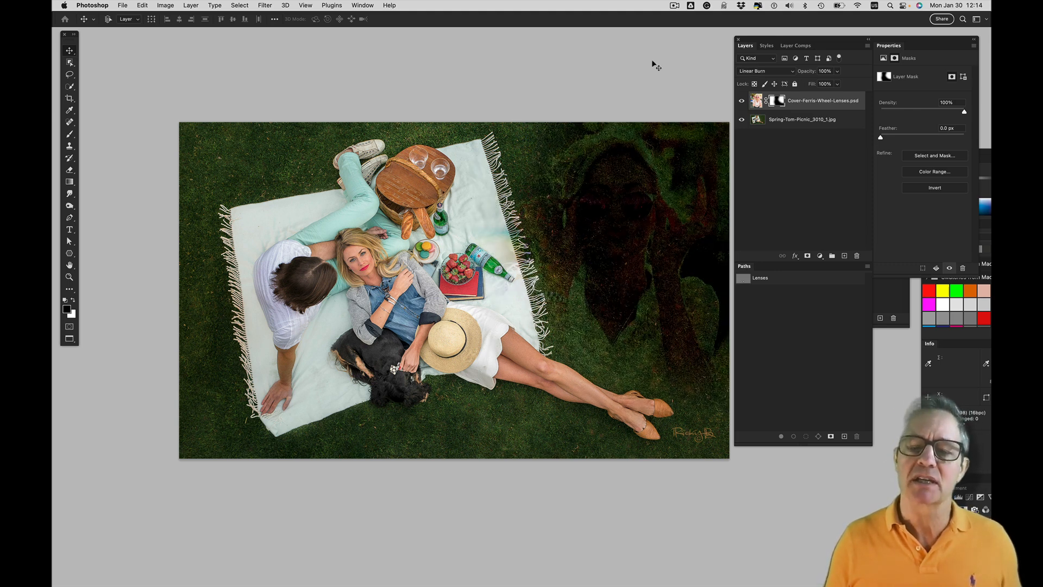
{"action": "key", "text": "shift+plus"}
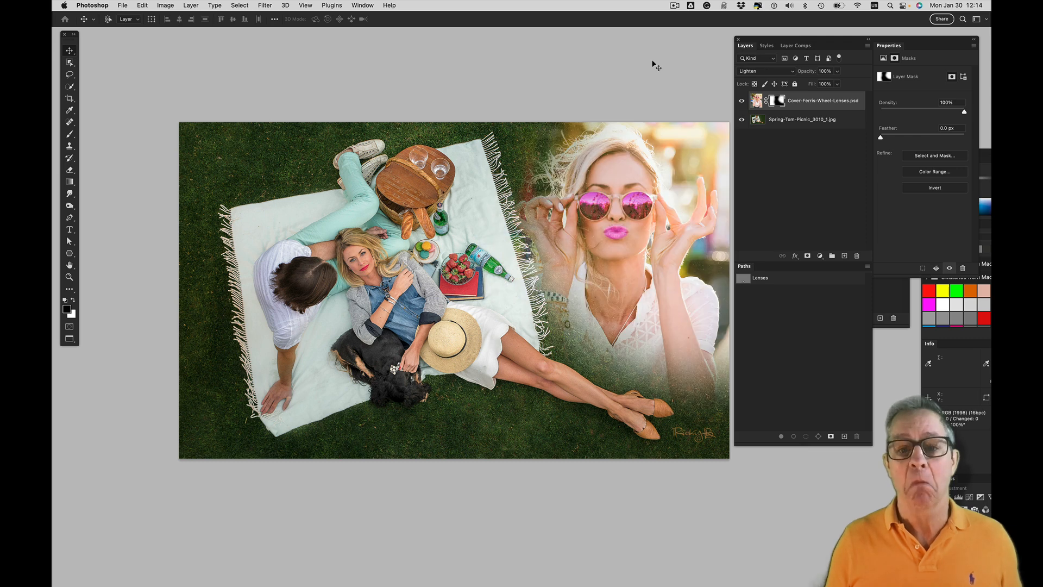
{"action": "key", "text": "shift+plus"}
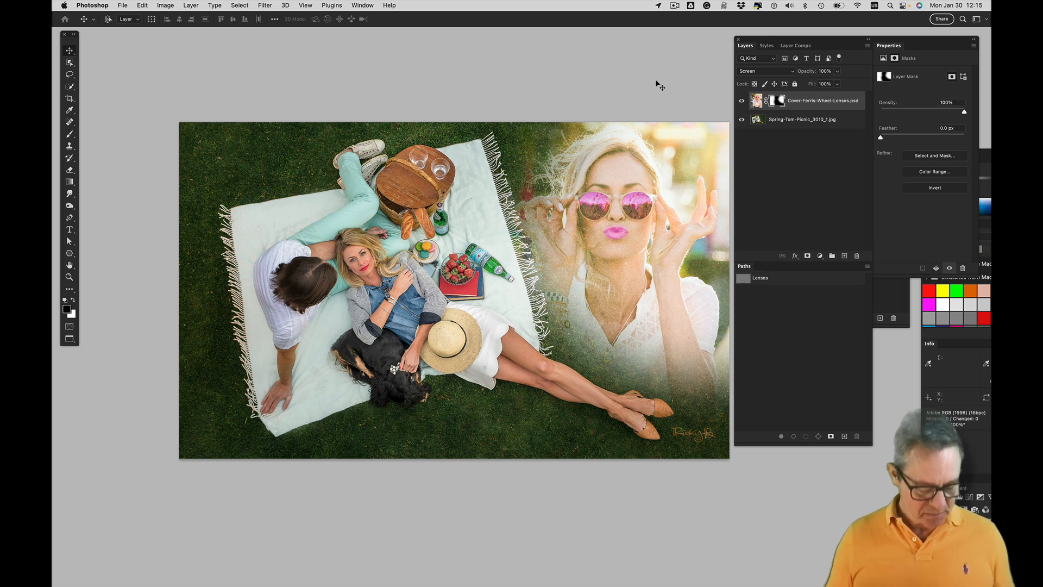
Cycle the portrait layer's blend mode on through Color Dodge, Linear Dodge (Add), Lighter Color and Overlay to Hard Light
{"action": "key", "text": "shift+plus"}
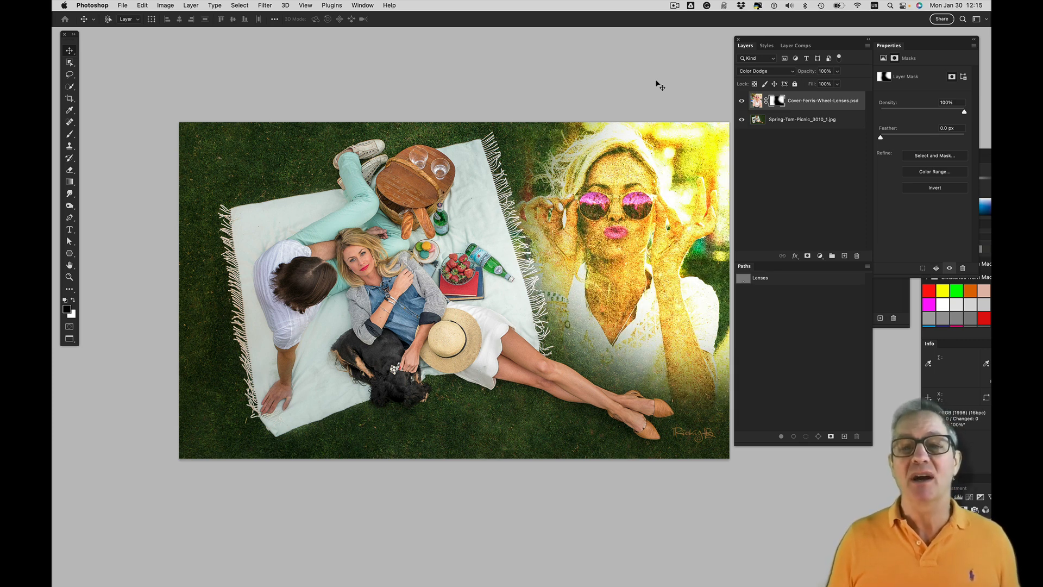
{"action": "key", "text": "shift+plus"}
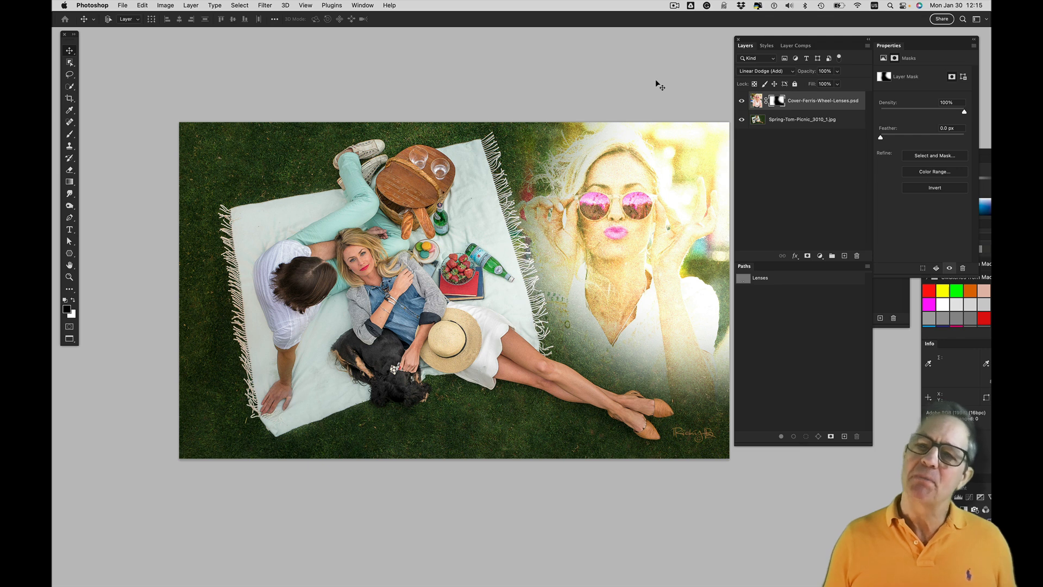
{"action": "key", "text": "shift+plus"}
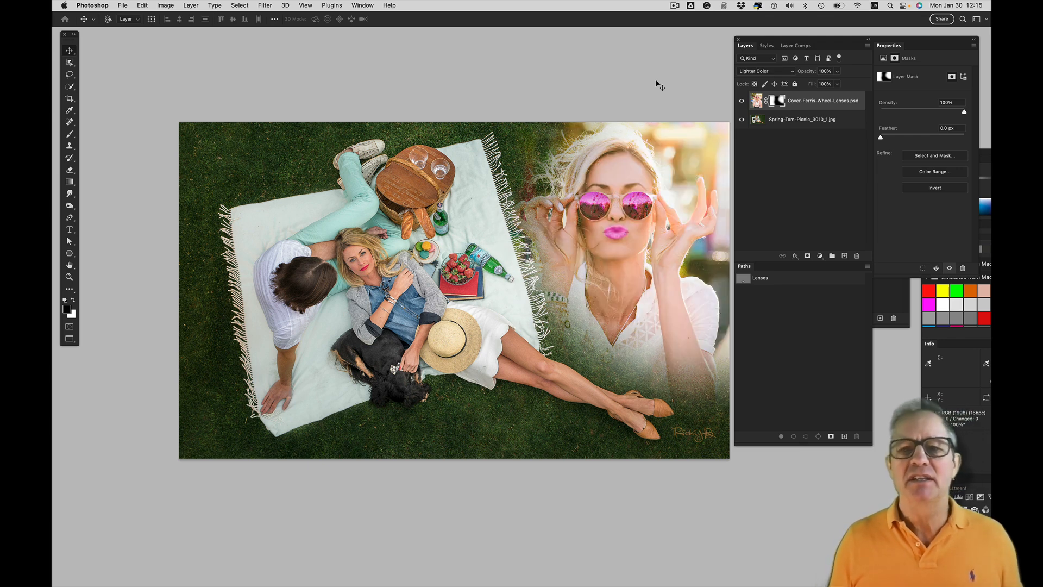
{"action": "key", "text": "shift+plus"}
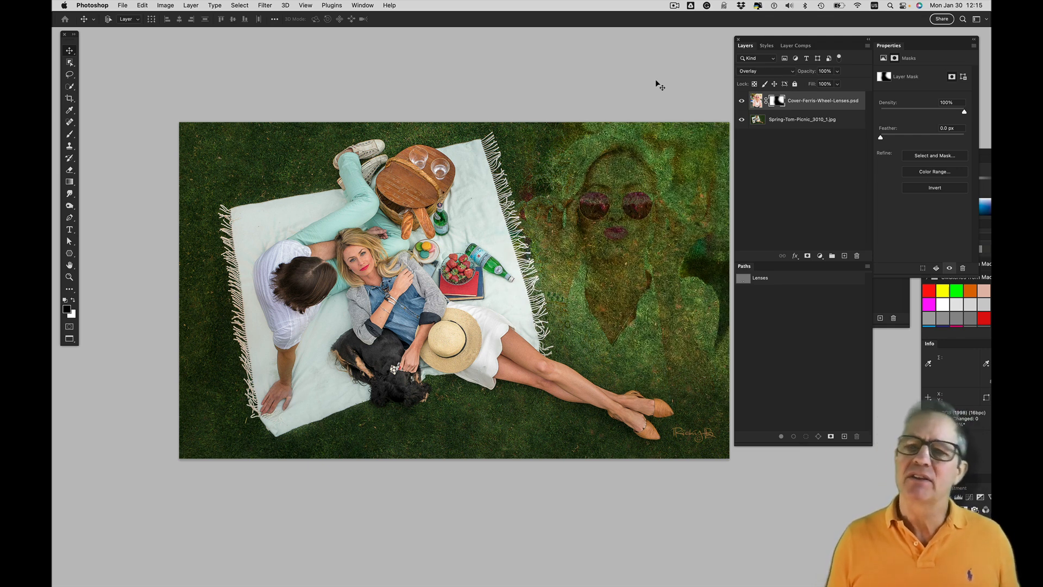
{"action": "key", "text": "shift+plus"}
{"action": "key", "text": "shift+plus"}
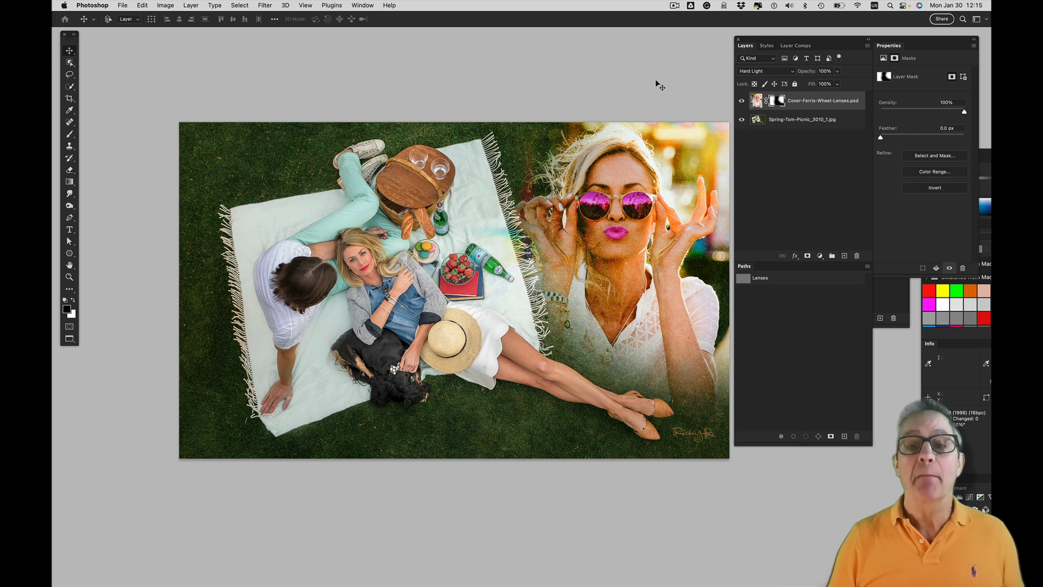
Cycle the portrait layer's blend mode back to Screen
{"action": "key", "text": "shift+minus"}
{"action": "key", "text": "shift+minus"}
{"action": "key", "text": "shift+minus"}
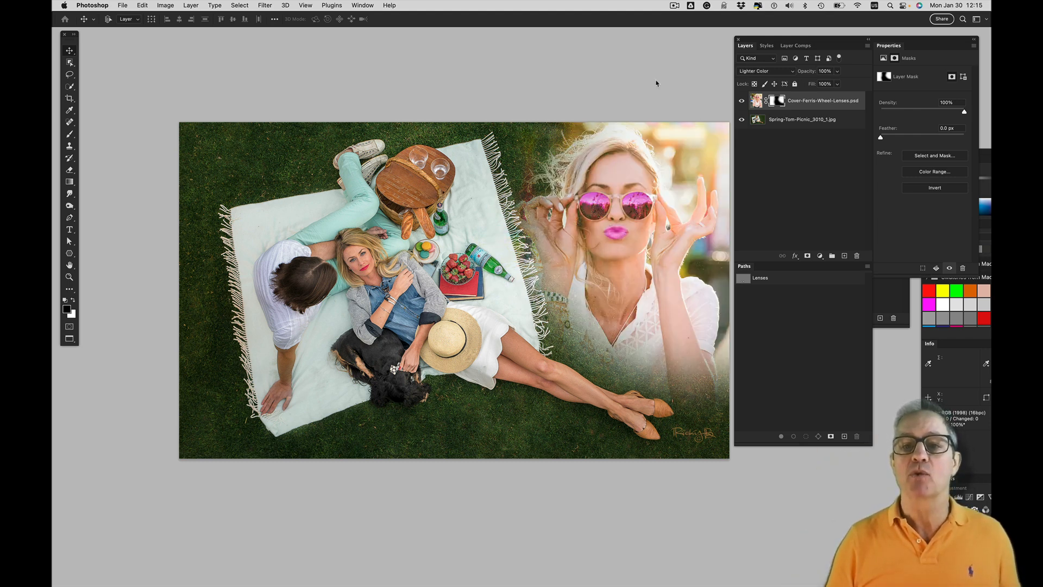
{"action": "key", "text": "shift+minus"}
{"action": "key", "text": "shift+minus"}
{"action": "key", "text": "shift+minus"}
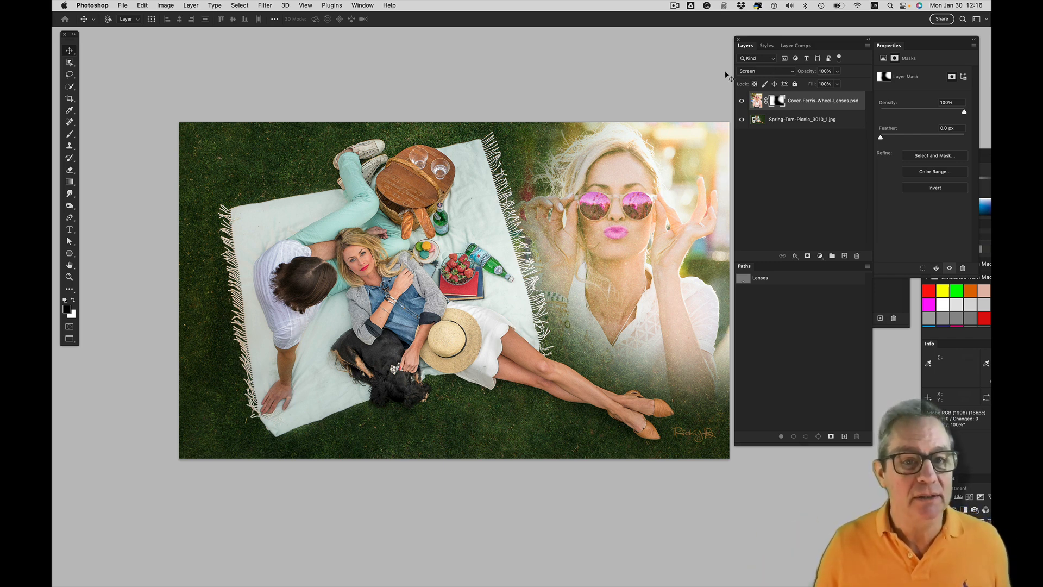
Preview more blend modes on the Cover-Ferris-Wheel-Lenses.psd layer, including Exclusion, and set the layer to Normal
{"action": "left_click", "coordinate": [767, 71]}
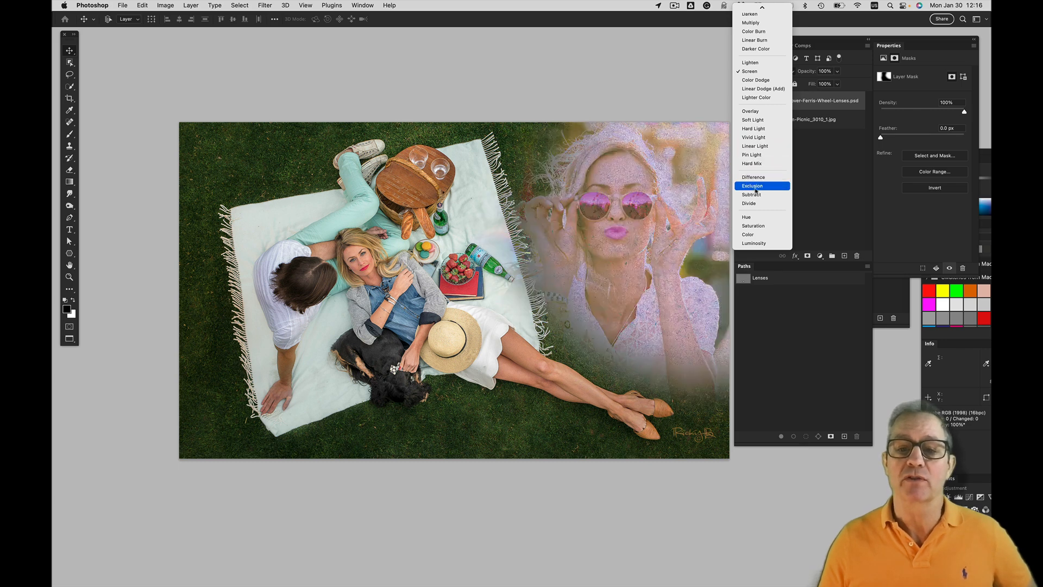
{"action": "left_click", "coordinate": [607, 103]}
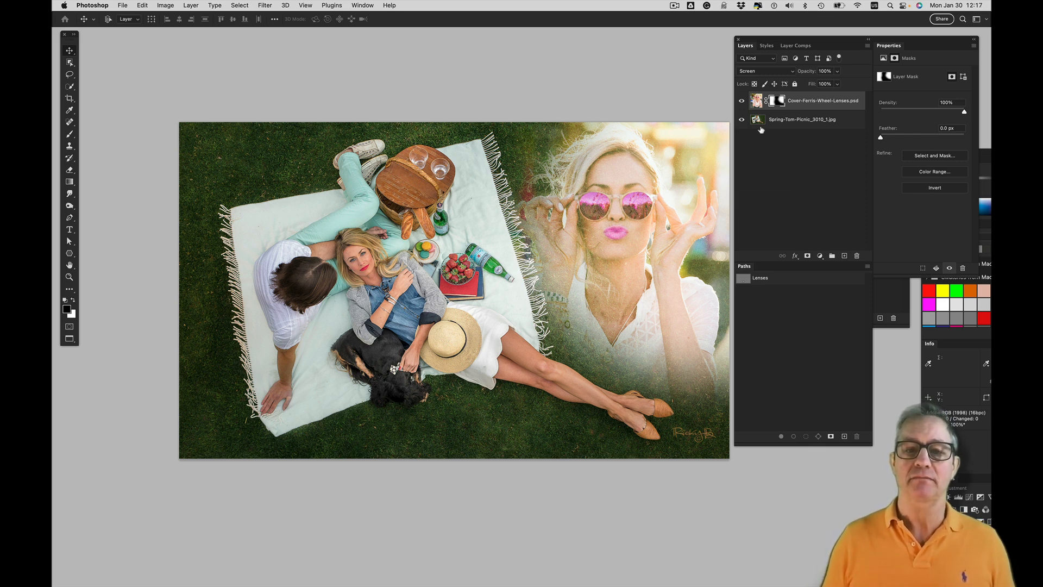
{"action": "left_click", "coordinate": [770, 71]}
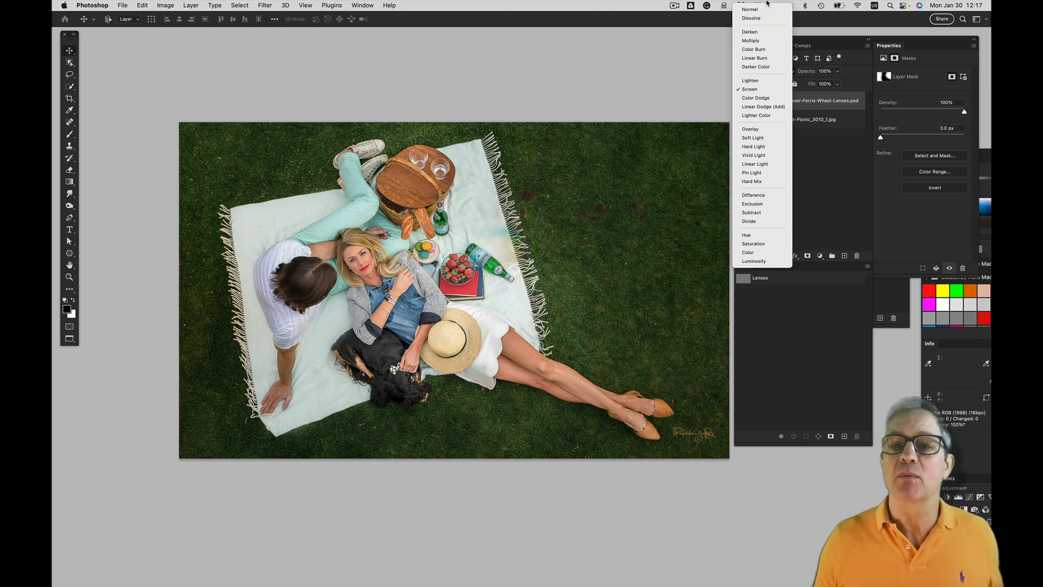
{"action": "left_click", "coordinate": [762, 9]}
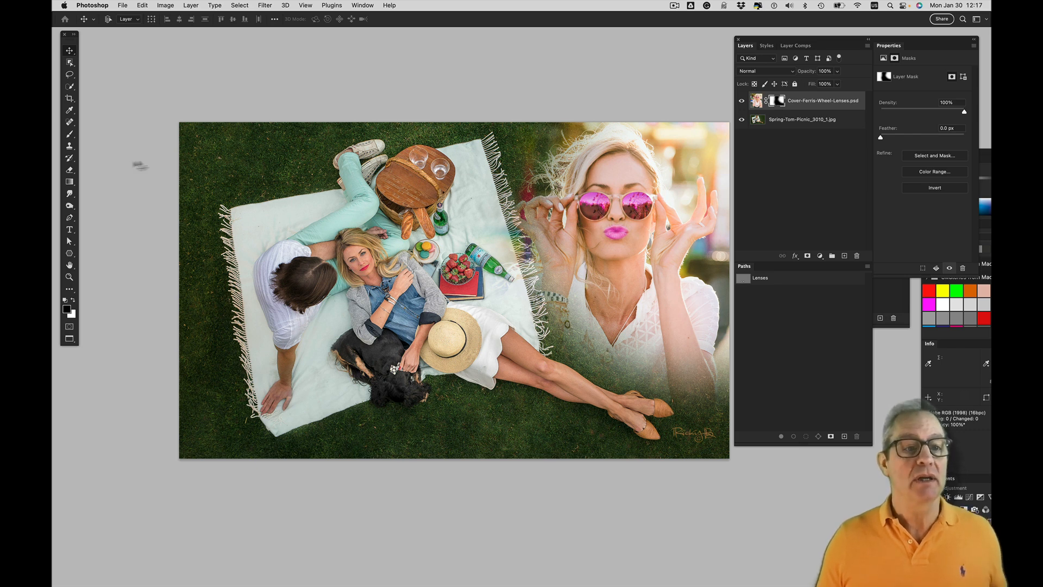
Brush black over the portrait on its layer mask to hide her, and brush white to reveal her again
{"action": "left_click", "coordinate": [69, 135]}
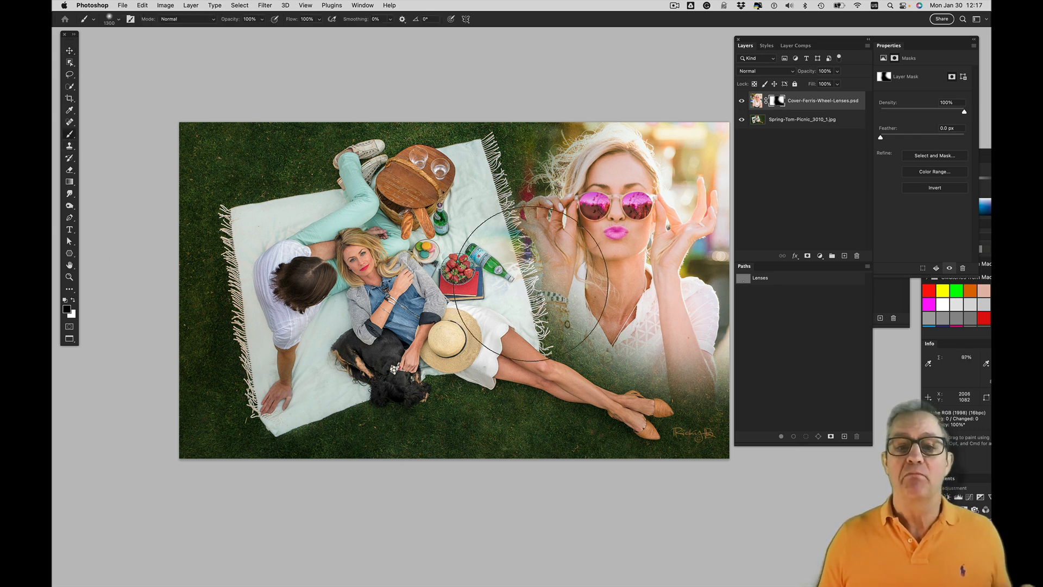
{"action": "mouse_move", "coordinate": [470, 279]}
{"action": "left_mouse_down"}
{"action": "mouse_move", "coordinate": [715, 381]}
{"action": "mouse_move", "coordinate": [462, 264]}
{"action": "mouse_move", "coordinate": [701, 158]}
{"action": "mouse_move", "coordinate": [652, 163]}
{"action": "left_mouse_up"}
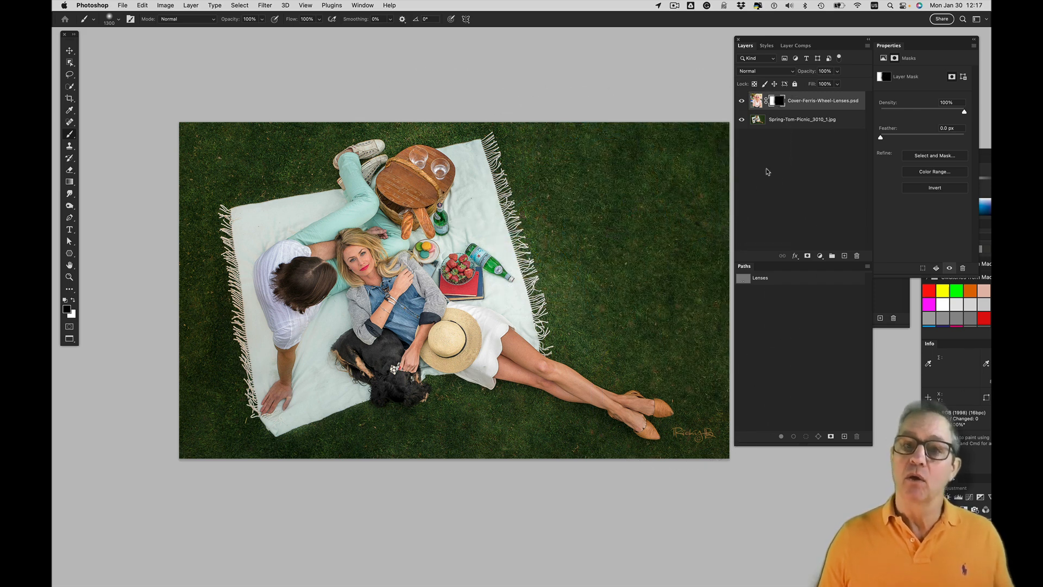
{"action": "key", "text": "x"}
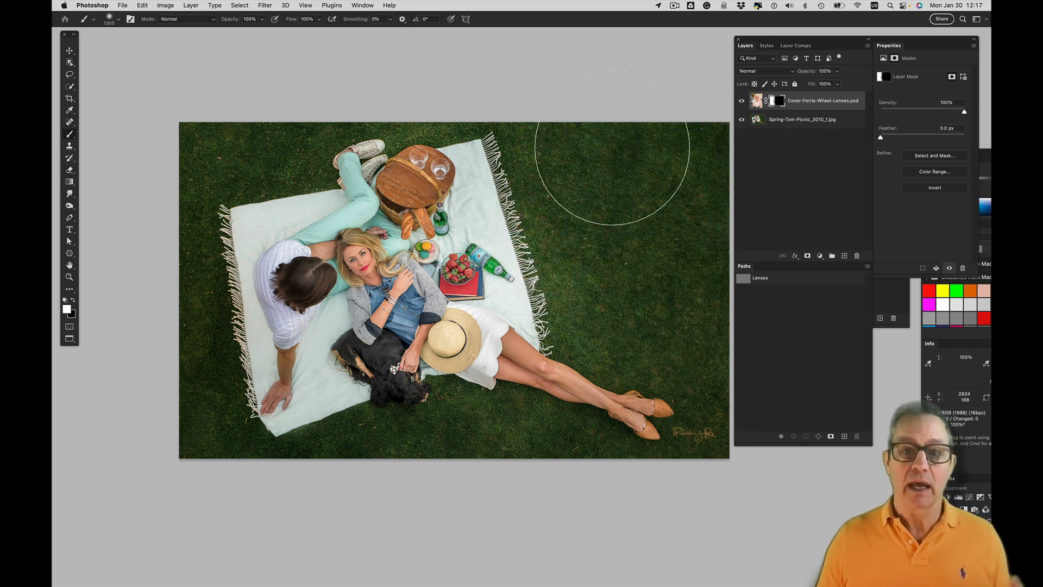
{"action": "mouse_move", "coordinate": [618, 186]}
{"action": "left_mouse_down"}
{"action": "mouse_move", "coordinate": [617, 209]}
{"action": "mouse_move", "coordinate": [624, 205]}
{"action": "mouse_move", "coordinate": [612, 248]}
{"action": "mouse_move", "coordinate": [631, 266]}
{"action": "mouse_move", "coordinate": [618, 302]}
{"action": "left_mouse_up"}
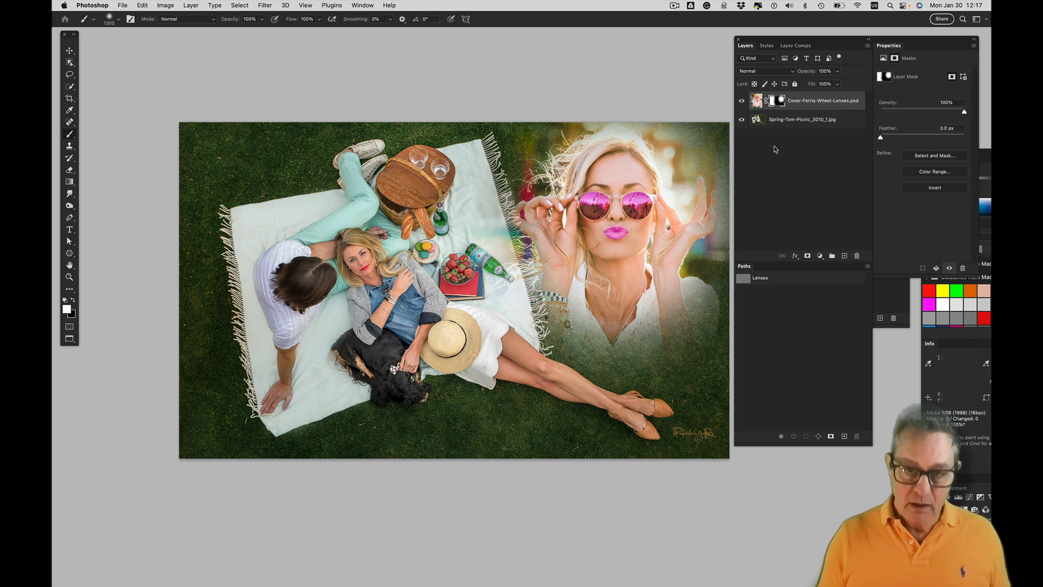
Fill the portrait layer's mask with black and invert it repeatedly between black and white, ending on white
{"action": "key", "text": "super+BackSpace"}
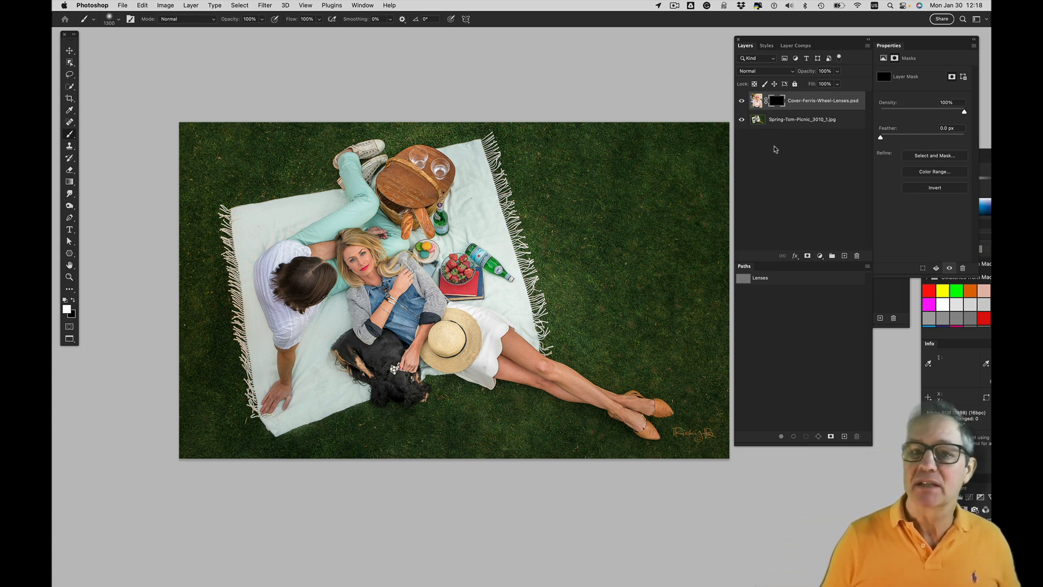
{"action": "key", "text": "super+i"}
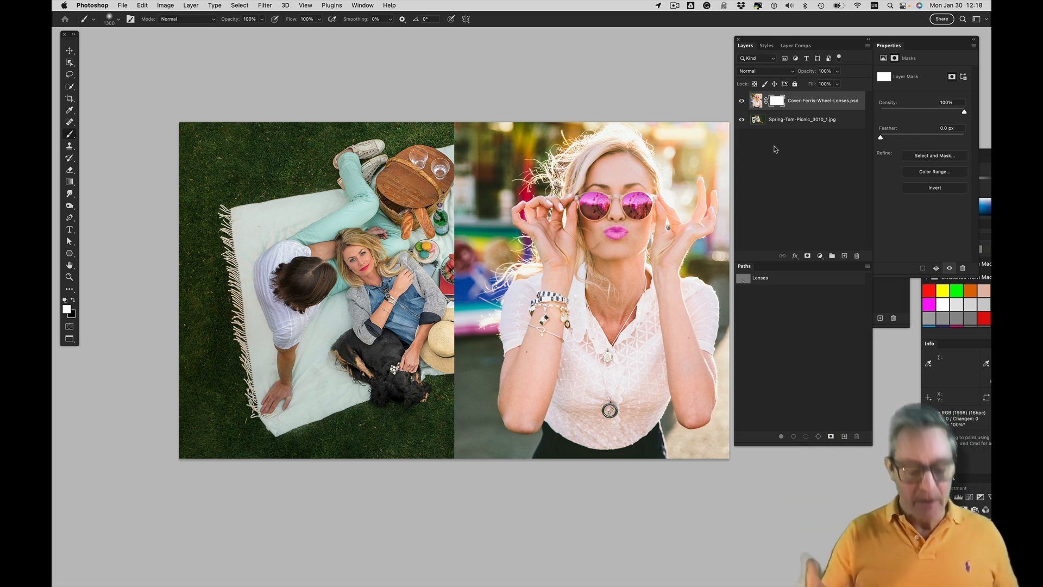
{"action": "key", "text": "super+i"}
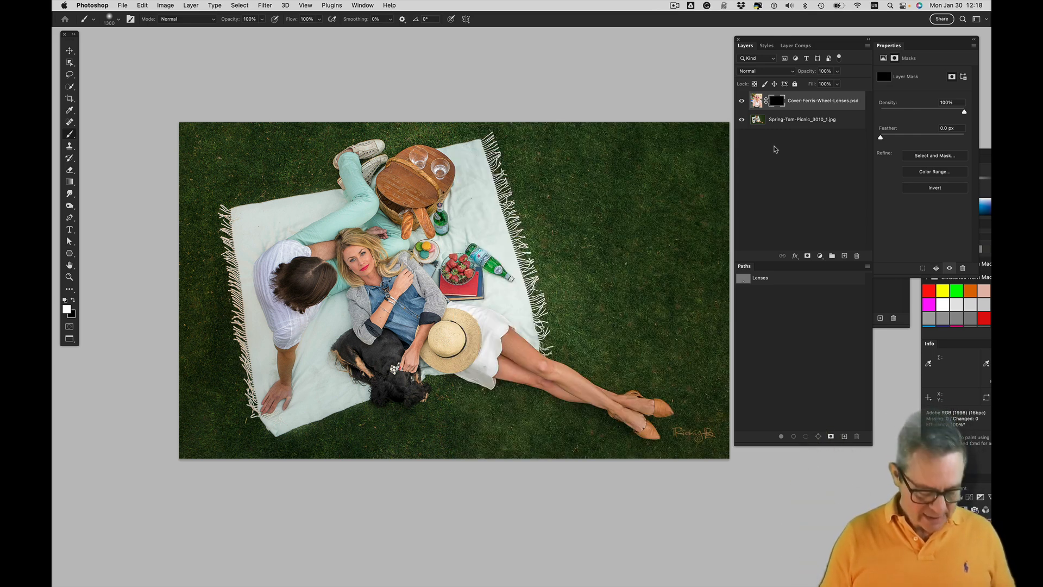
{"action": "key", "text": "super+i"}
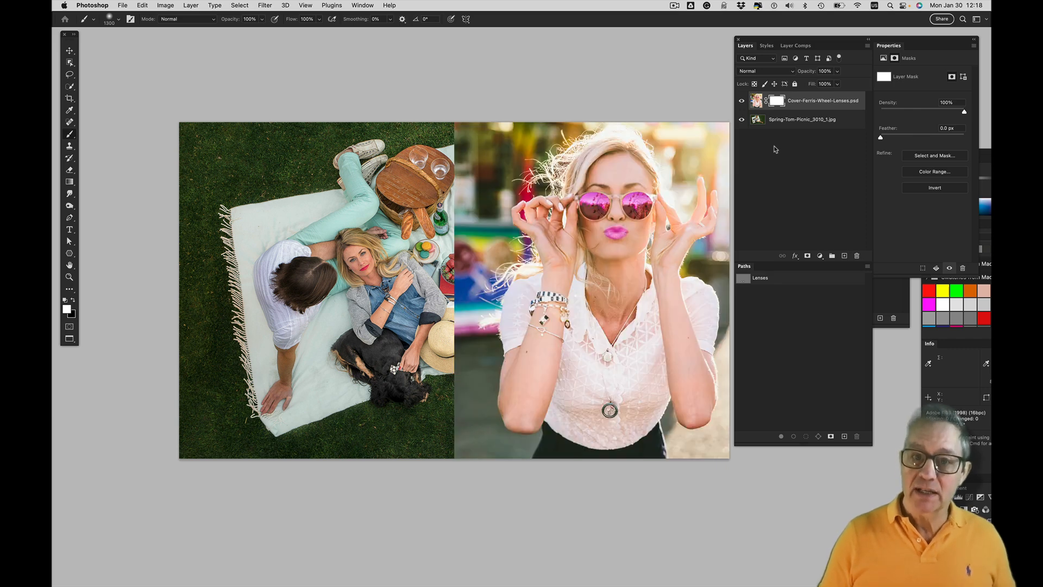
{"action": "key", "text": "super+i"}
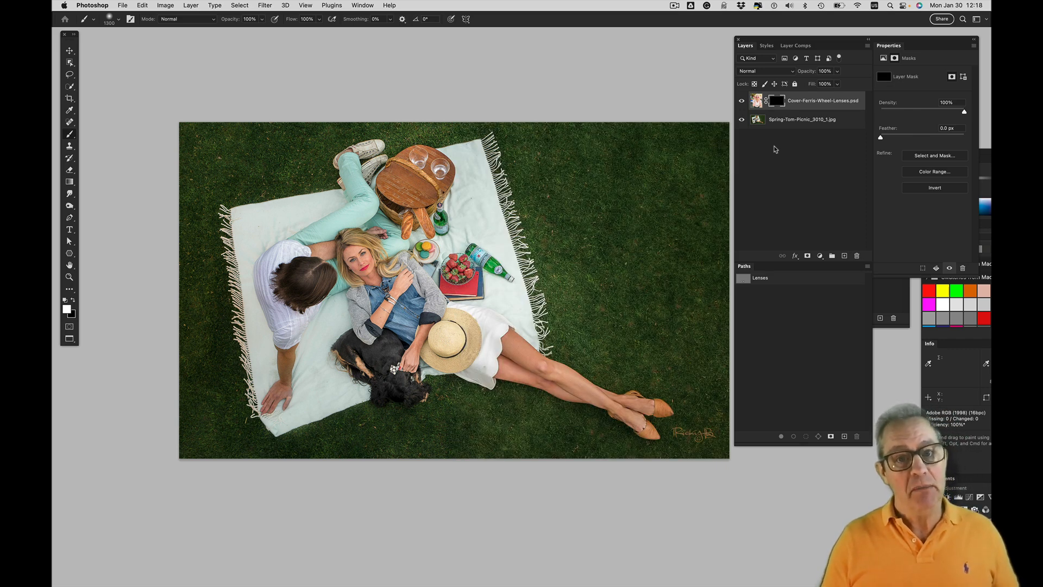
{"action": "key", "text": "super+i"}
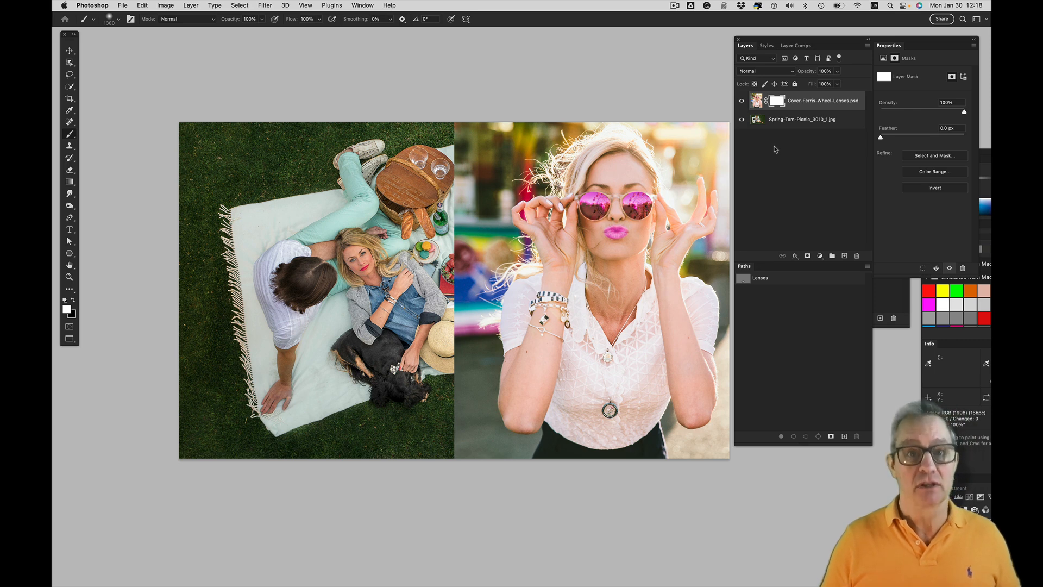
{"action": "key", "text": "super+i"}
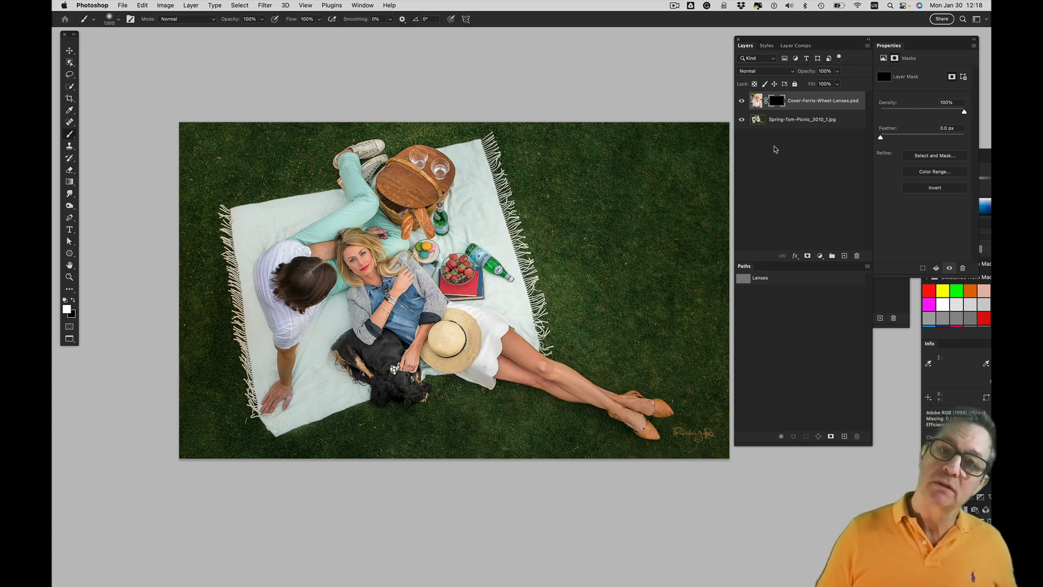
{"action": "key", "text": "super+i"}
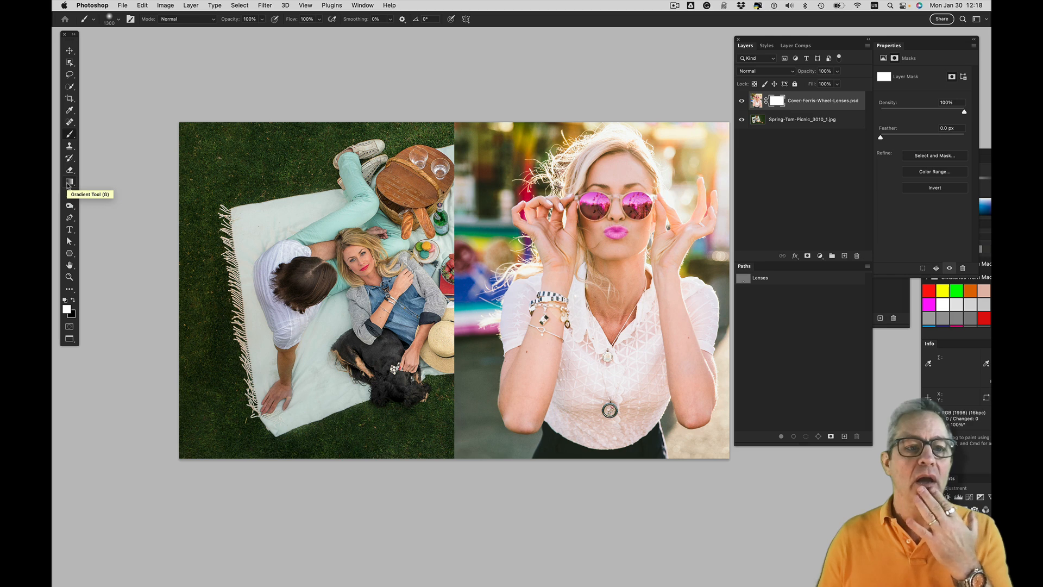
With the Gradient tool, apply diagonal white-to-black linear gradients to the portrait's layer mask, redrawing until the portrait fades softly into the picnic photo
{"action": "left_click", "coordinate": [69, 182]}
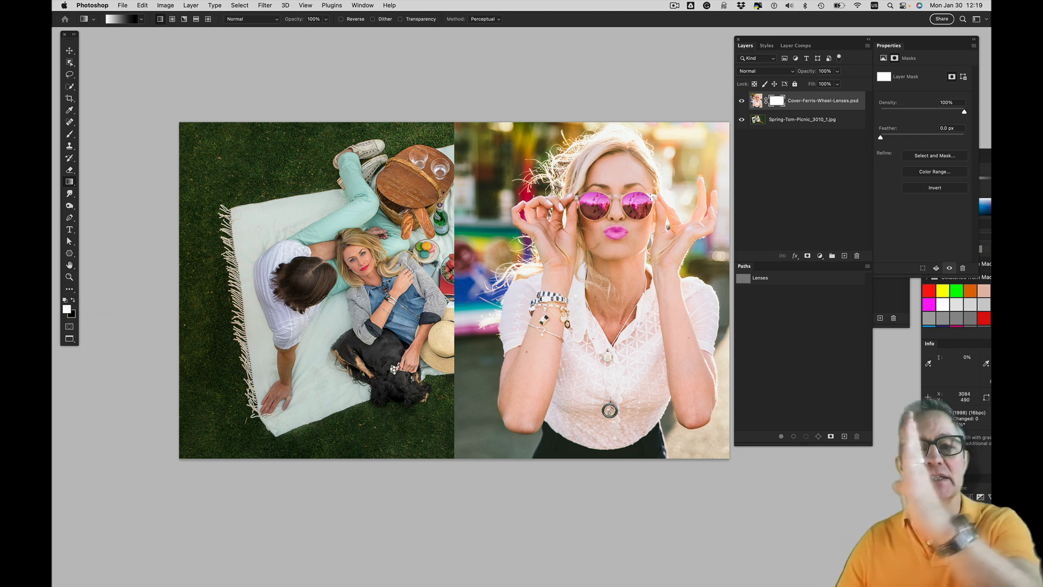
{"action": "left_click_drag", "start_coordinate": [660, 177], "coordinate": [510, 293]}
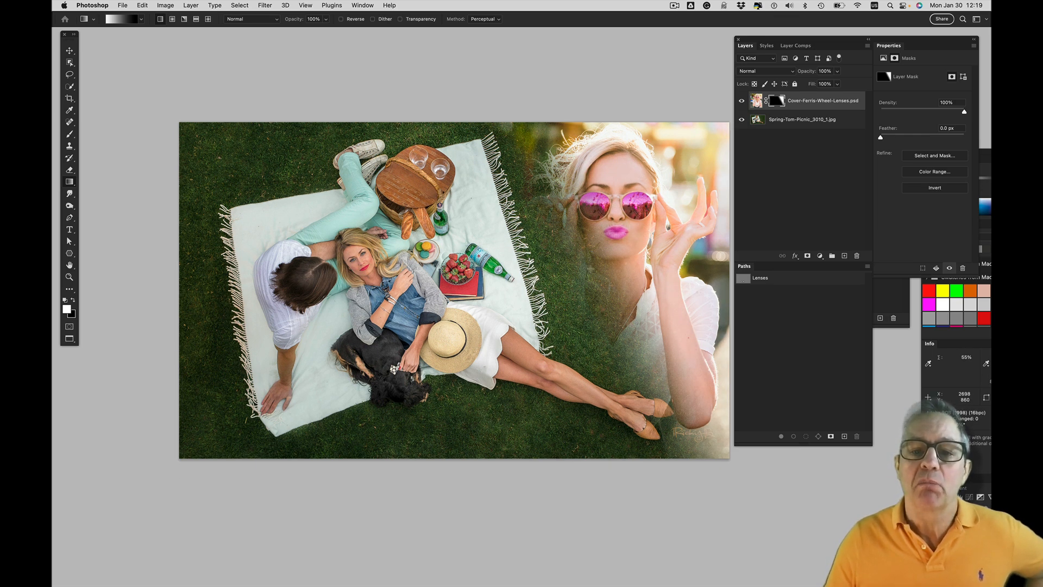
{"action": "left_click_drag", "start_coordinate": [592, 254], "coordinate": [541, 273]}
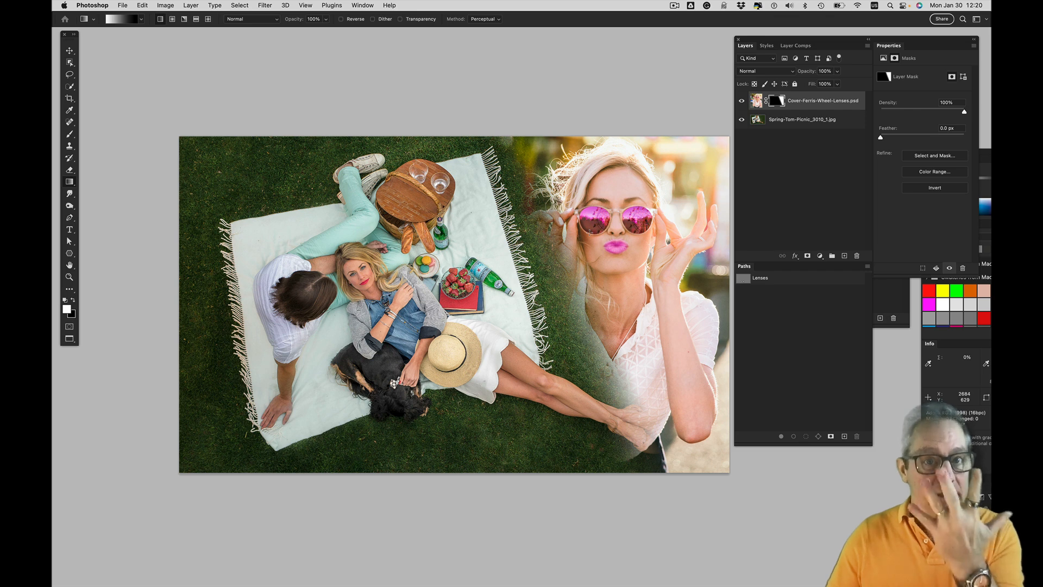
{"action": "left_click_drag", "start_coordinate": [590, 232], "coordinate": [505, 283]}
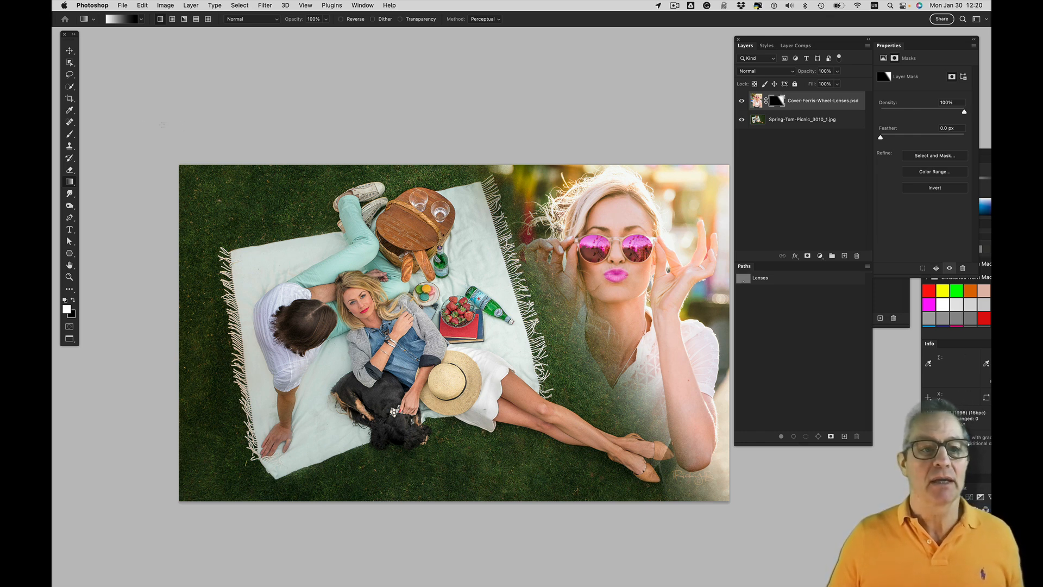
Brush black on the layer mask over the lower right corner to bring back the picnic photo's grass and feet
{"action": "left_click", "coordinate": [70, 134]}
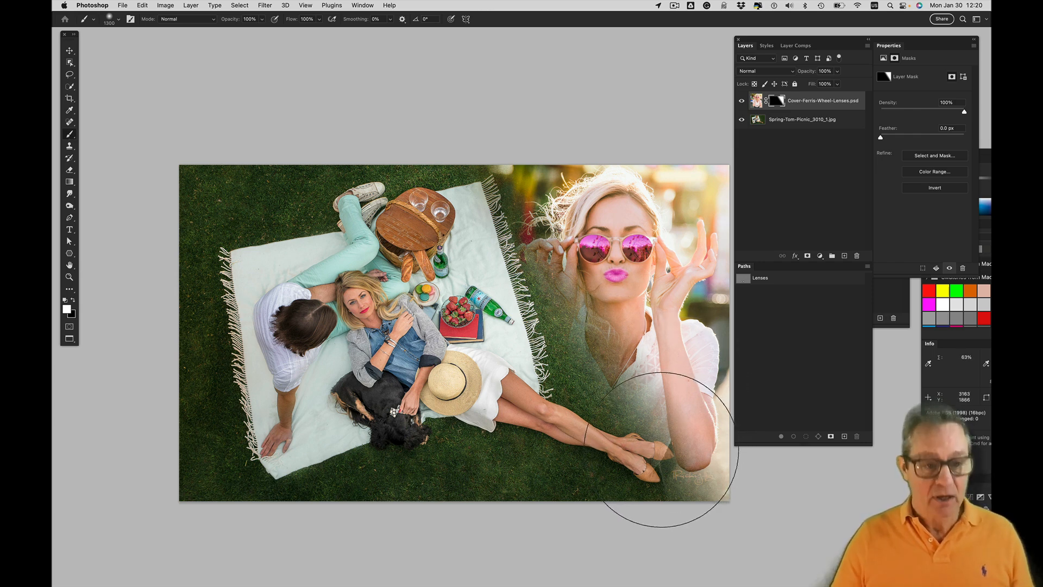
{"action": "key", "text": "x"}
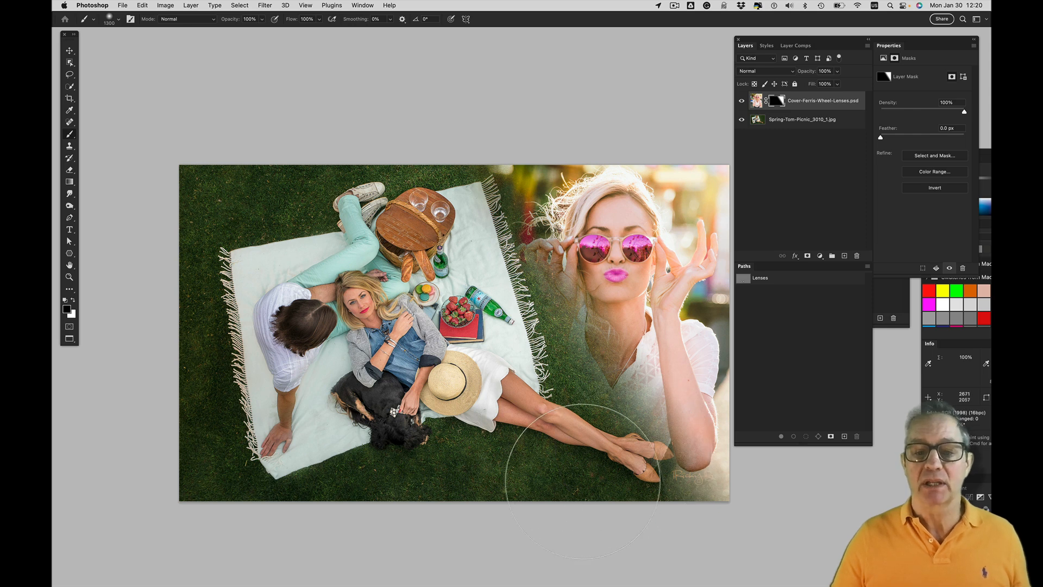
{"action": "mouse_move", "coordinate": [674, 510]}
{"action": "left_mouse_down"}
{"action": "mouse_move", "coordinate": [752, 504]}
{"action": "mouse_move", "coordinate": [656, 505]}
{"action": "mouse_move", "coordinate": [491, 469]}
{"action": "left_mouse_up"}
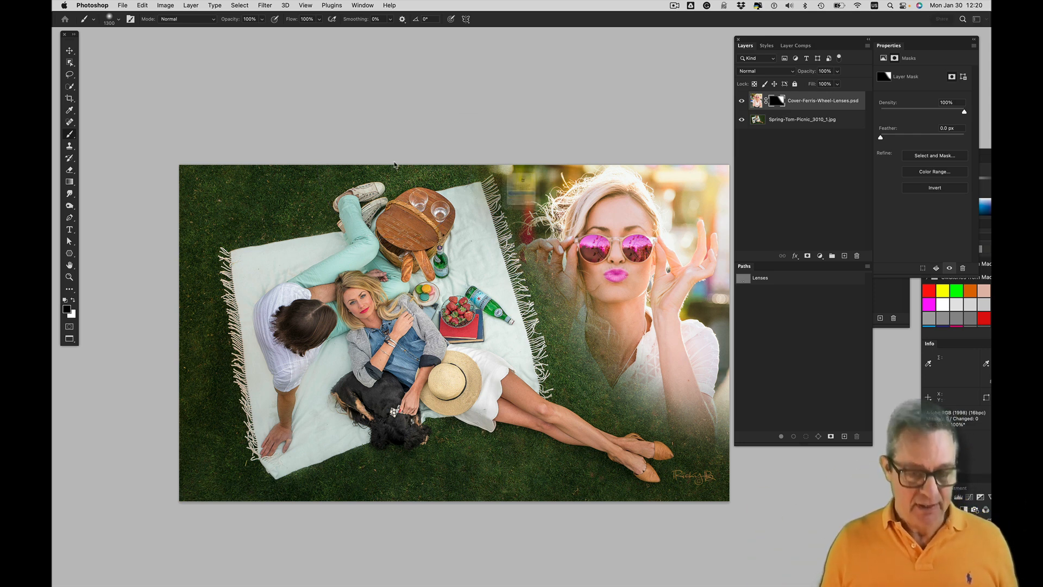
Close the composite without saving it and switch to Adobe Bridge
{"action": "key", "text": "super+w"}
{"action": "key", "text": "super+d"}
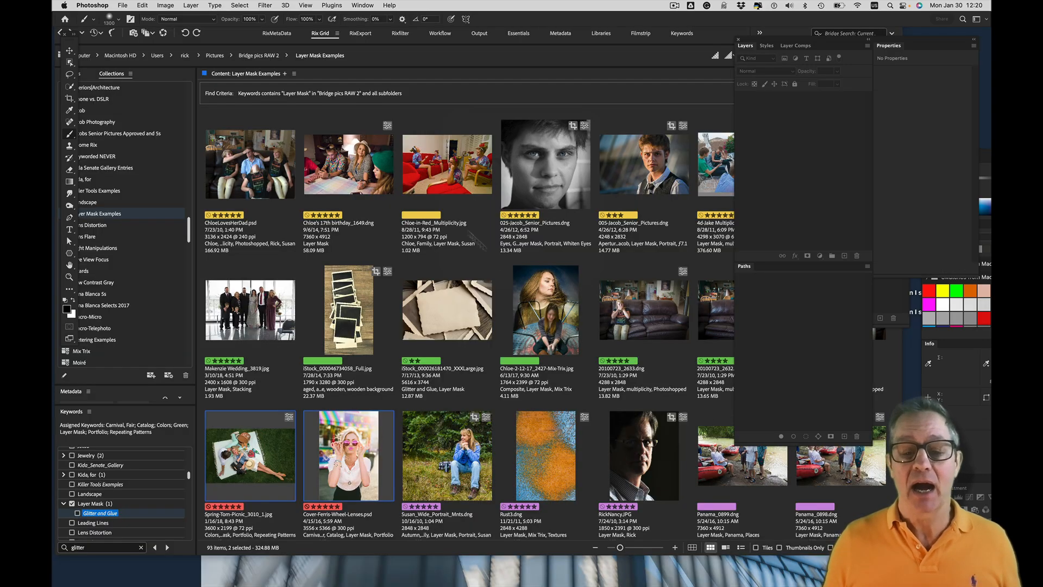
{"action": "left_click", "coordinate": [613, 103]}
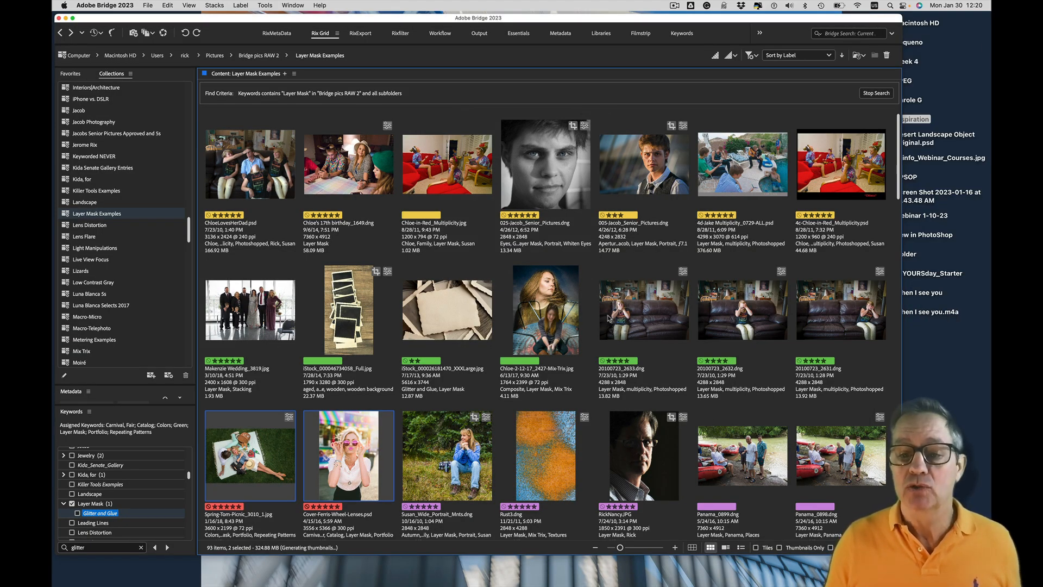
Select Panama_0899.dng and Panama_0898.dng in the Layer Mask Examples collection and compare the two shots full screen
{"action": "scroll", "coordinate": [607, 322], "scroll_direction": "down", "scroll_amount": 3}
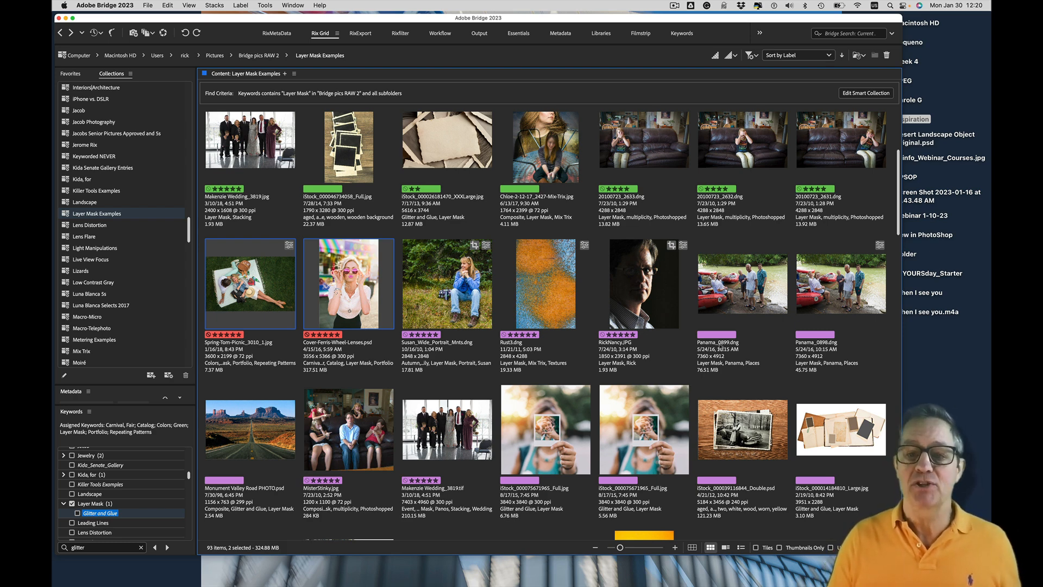
{"action": "left_click", "coordinate": [732, 309]}
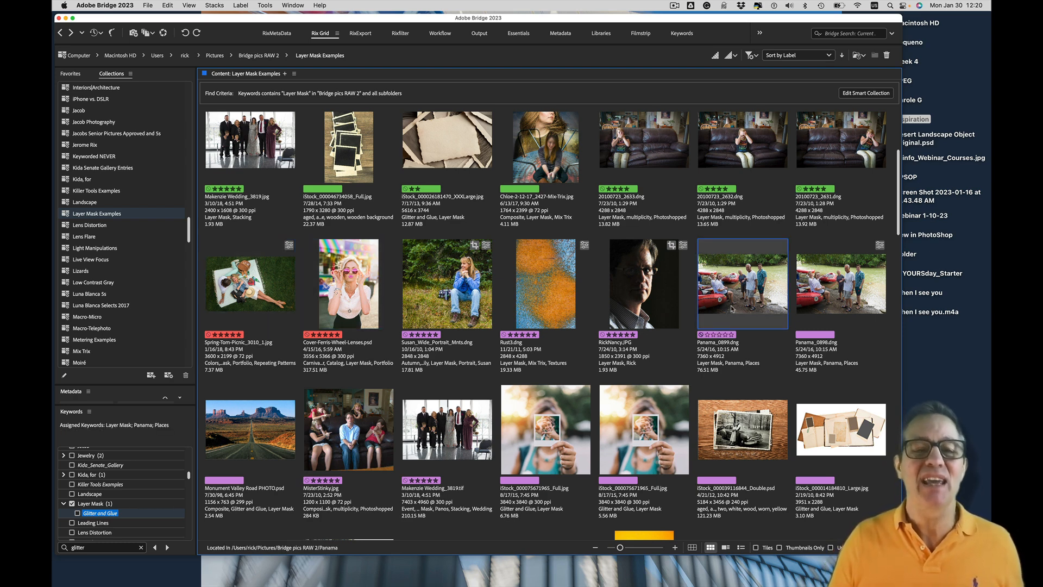
{"action": "left_click", "coordinate": [827, 306], "text": "super"}
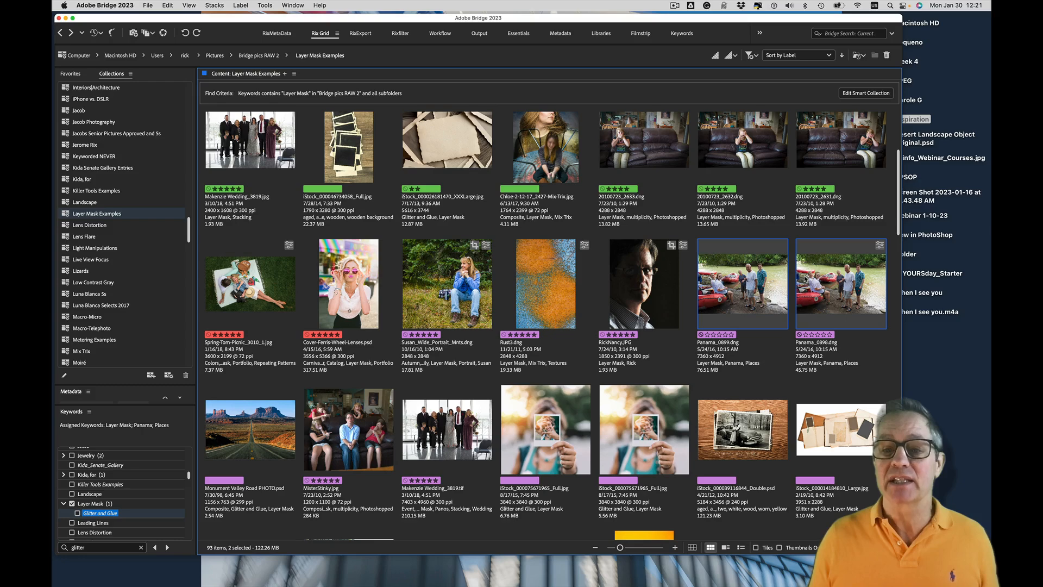
{"action": "key", "text": "space"}
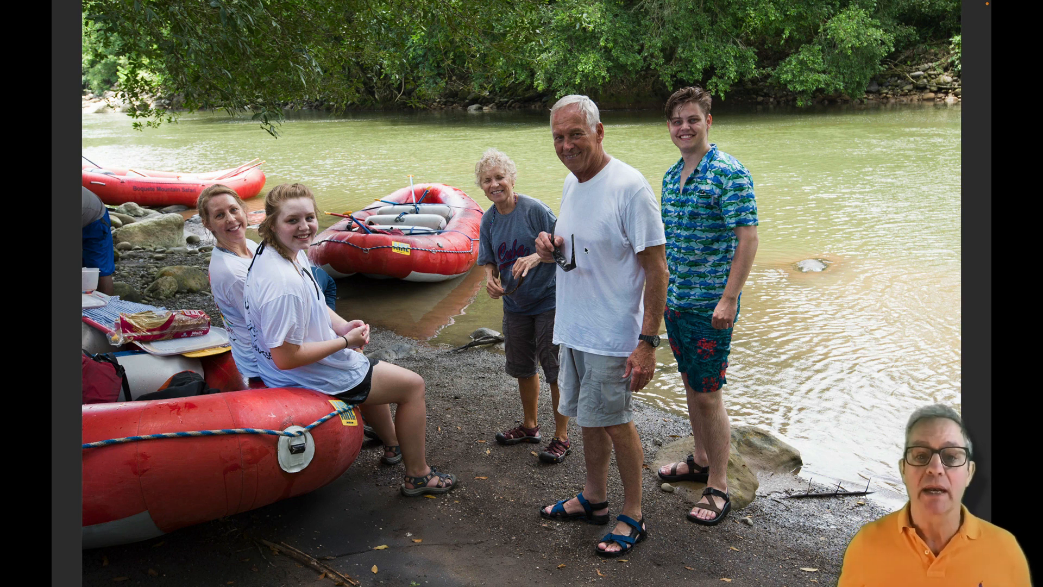
{"action": "key", "text": "Right"}
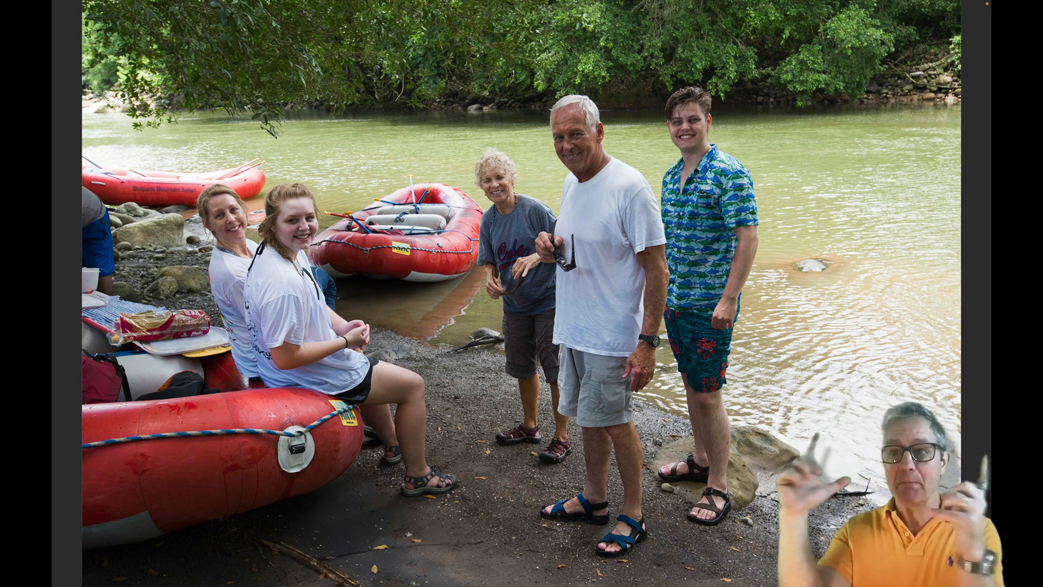
{"action": "key", "text": "space"}
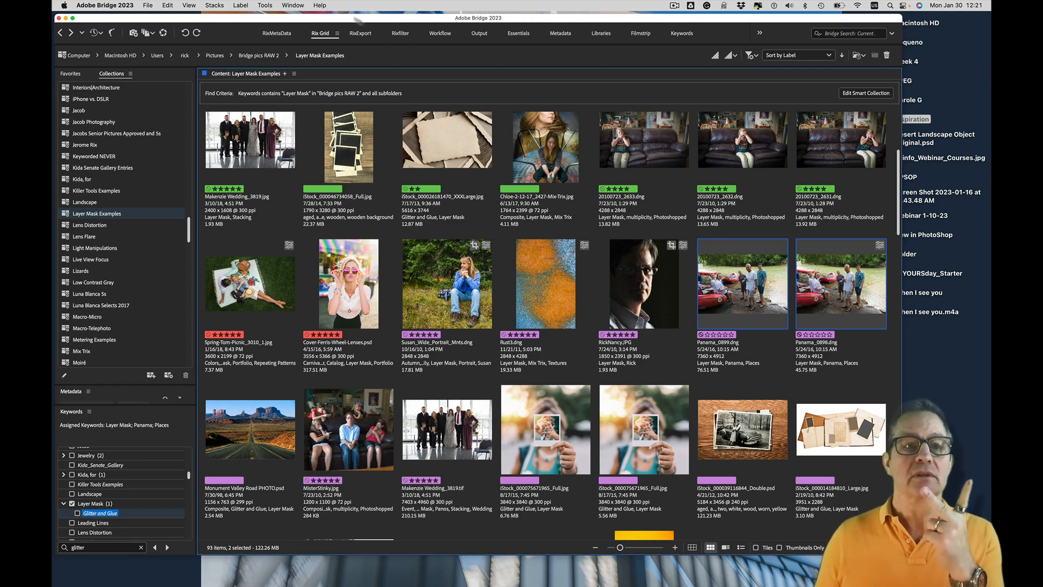
Load the two selected Panama photos into Photoshop as layers of one document, agreeing to queue the command
{"action": "left_click", "coordinate": [265, 5]}
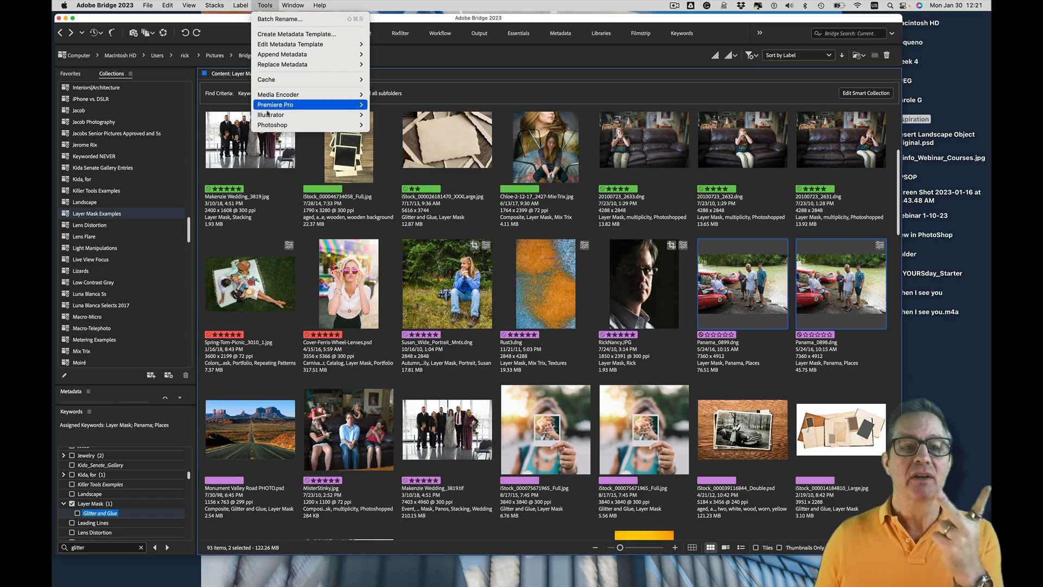
{"action": "mouse_move", "coordinate": [267, 125]}
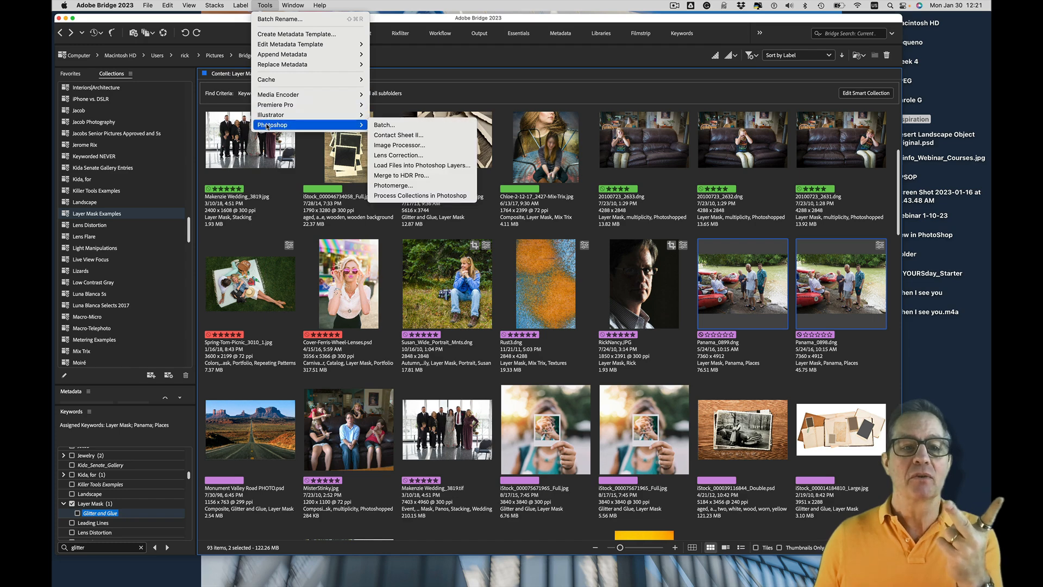
{"action": "left_click", "coordinate": [466, 169]}
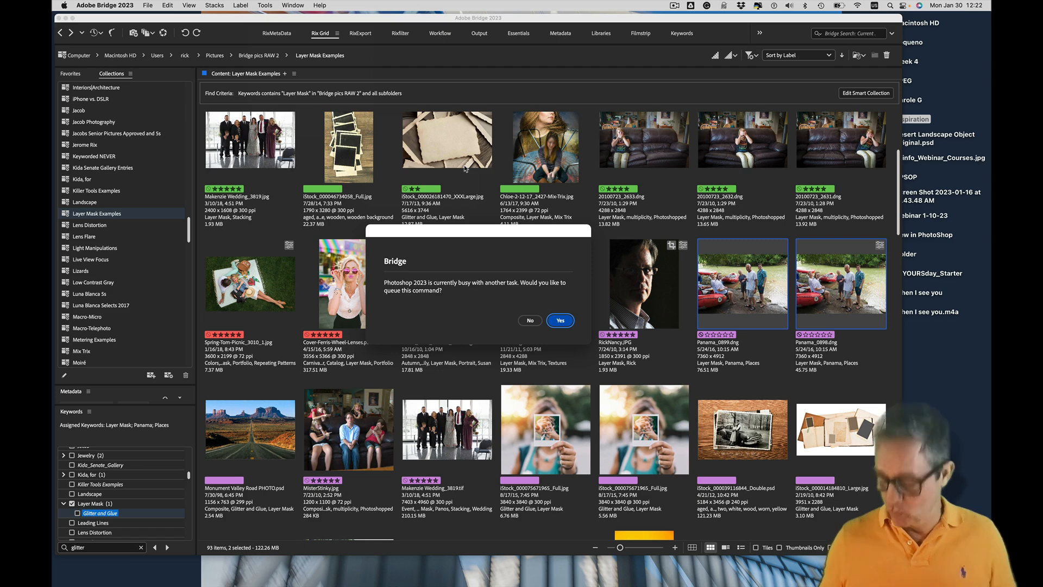
{"action": "key", "text": "Return"}
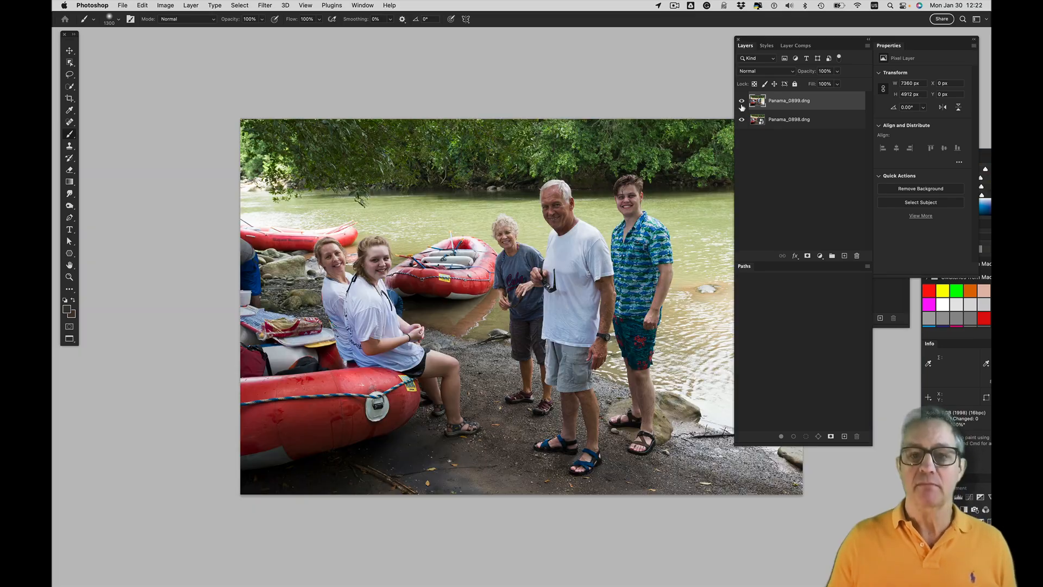
Compare the two Panama shots by repeatedly hiding and showing the Panama_0899.dng layer, leaving it visible
{"action": "mouse_move", "coordinate": [644, 175]}
{"action": "left_mouse_down"}
{"action": "mouse_move", "coordinate": [557, 157]}
{"action": "mouse_move", "coordinate": [536, 123]}
{"action": "mouse_move", "coordinate": [545, 98]}
{"action": "mouse_move", "coordinate": [612, 178]}
{"action": "mouse_move", "coordinate": [590, 208]}
{"action": "mouse_move", "coordinate": [544, 156]}
{"action": "mouse_move", "coordinate": [552, 139]}
{"action": "left_mouse_up"}
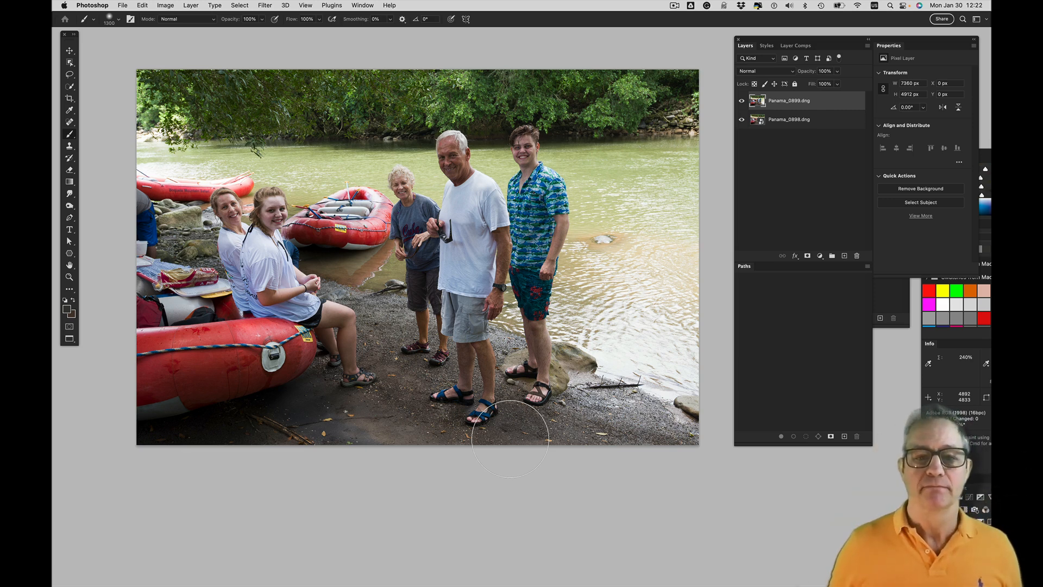
{"action": "left_click", "coordinate": [742, 102]}
{"action": "left_click", "coordinate": [741, 102]}
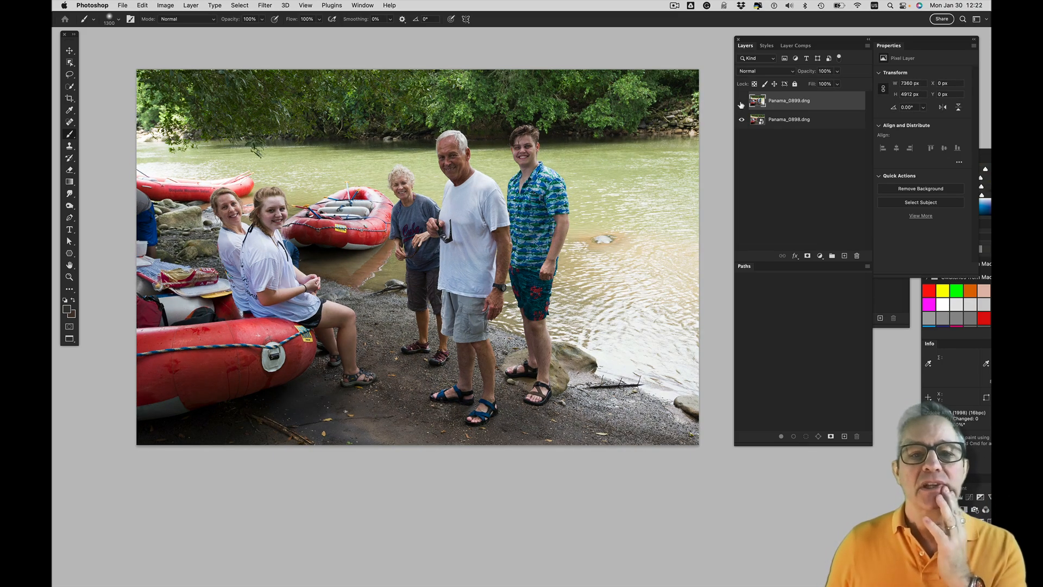
{"action": "left_click", "coordinate": [742, 103]}
{"action": "left_click", "coordinate": [741, 103]}
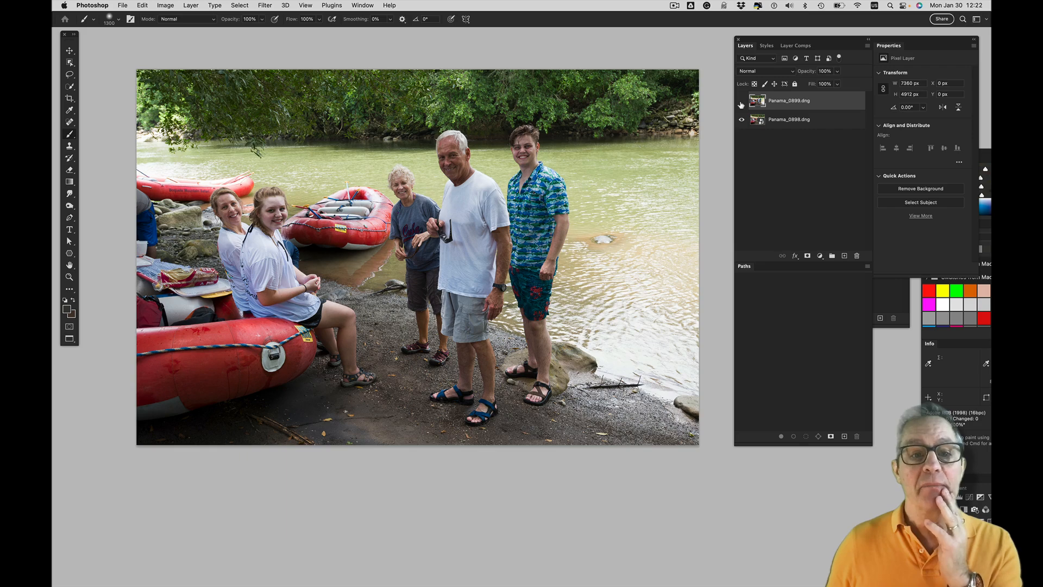
{"action": "left_click", "coordinate": [741, 103]}
{"action": "left_click", "coordinate": [741, 103]}
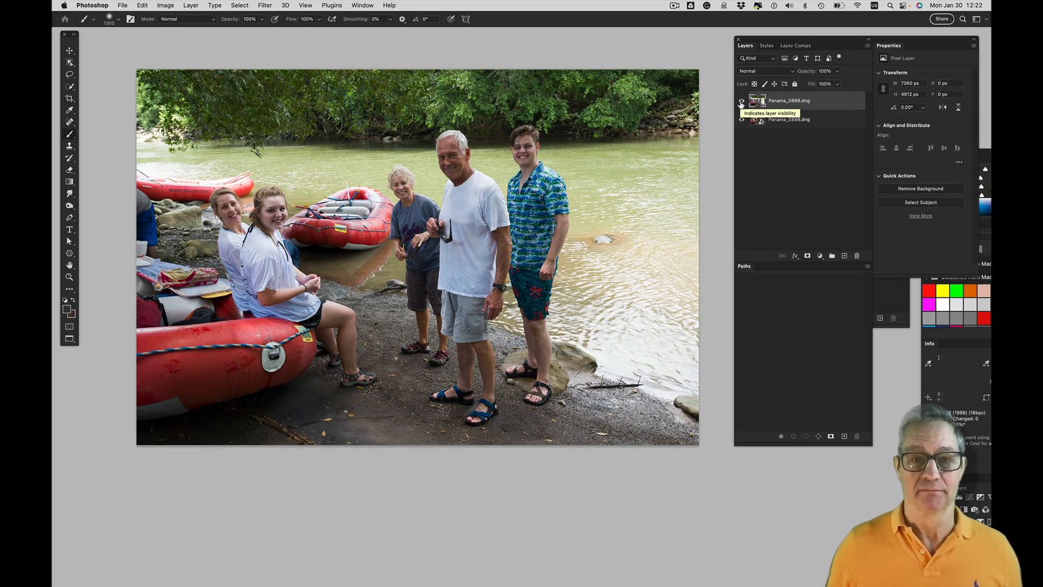
{"action": "left_click", "coordinate": [741, 103]}
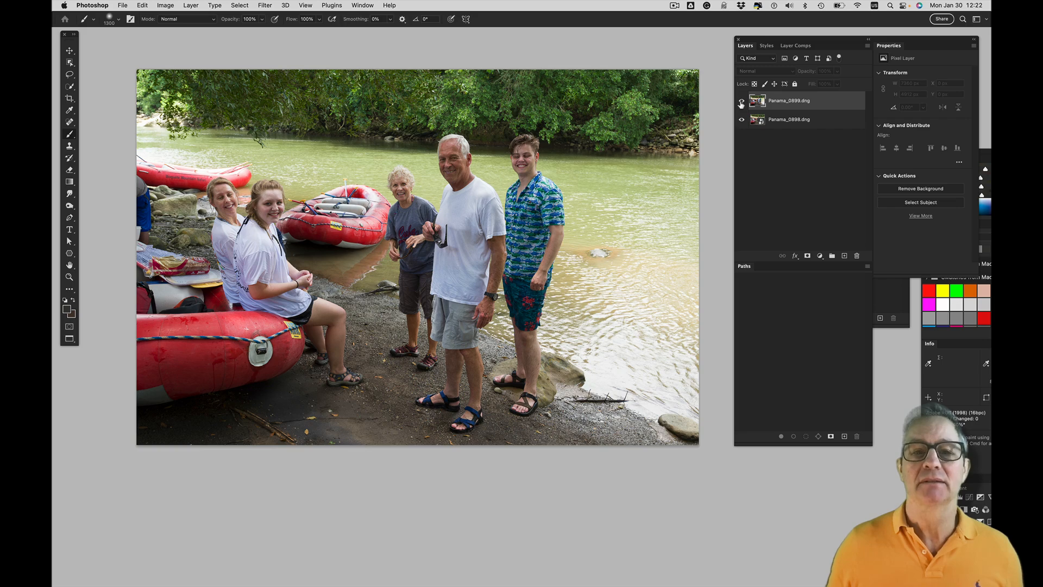
{"action": "left_click", "coordinate": [741, 102]}
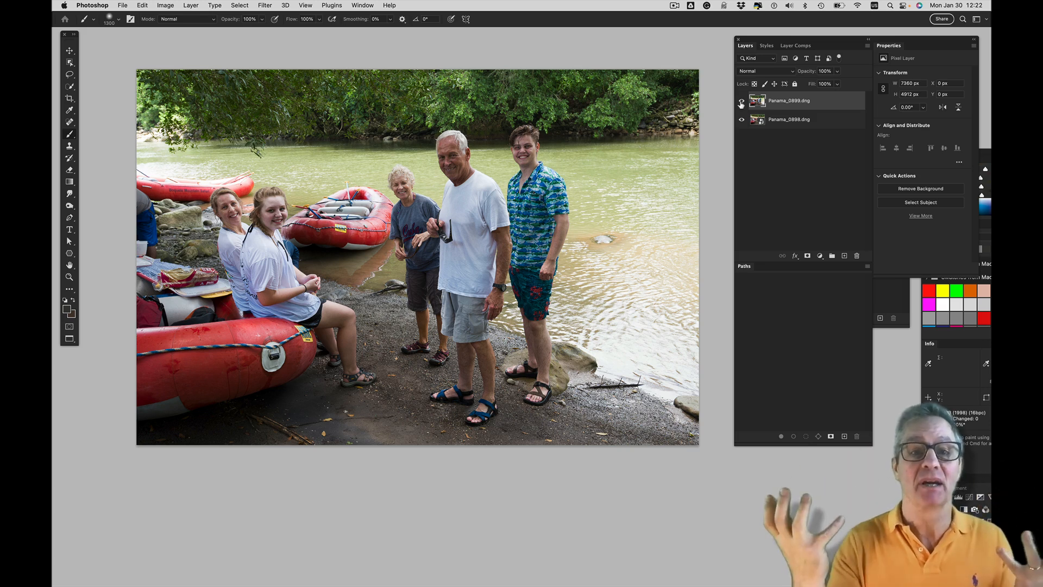
{"action": "left_click", "coordinate": [742, 103]}
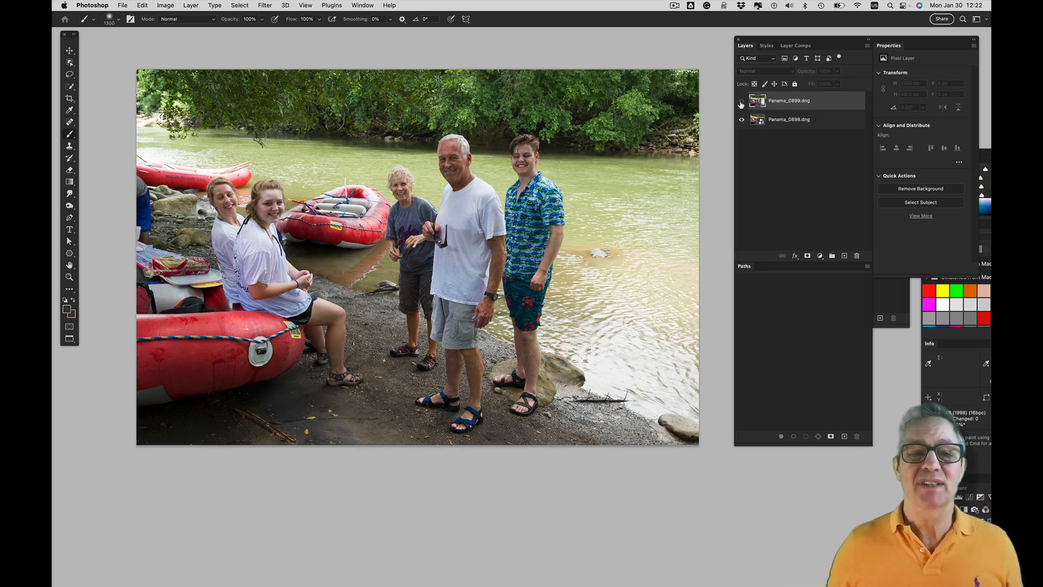
{"action": "left_click", "coordinate": [741, 103]}
{"action": "left_click", "coordinate": [741, 102]}
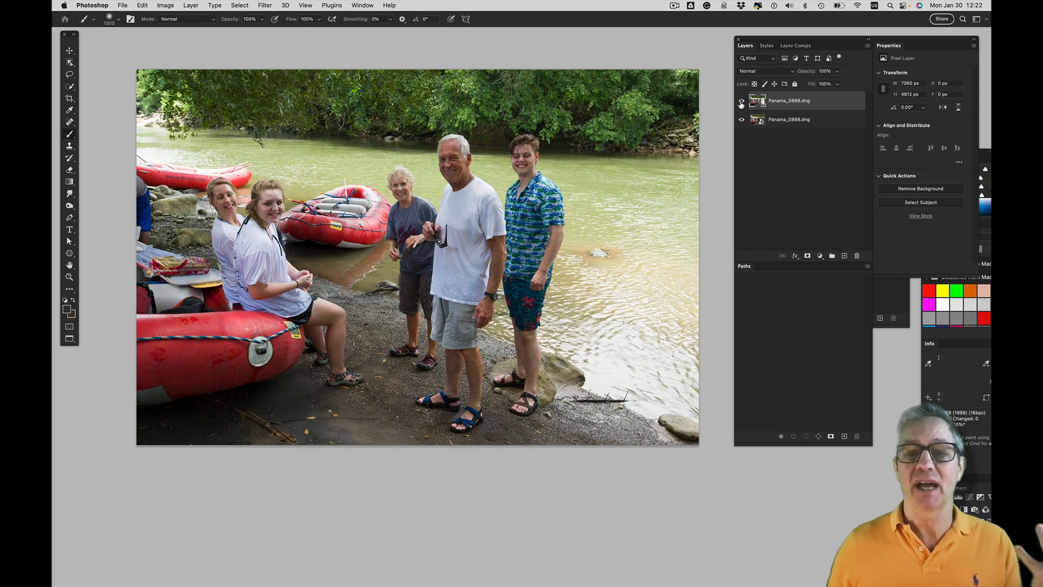
{"action": "left_click", "coordinate": [741, 103]}
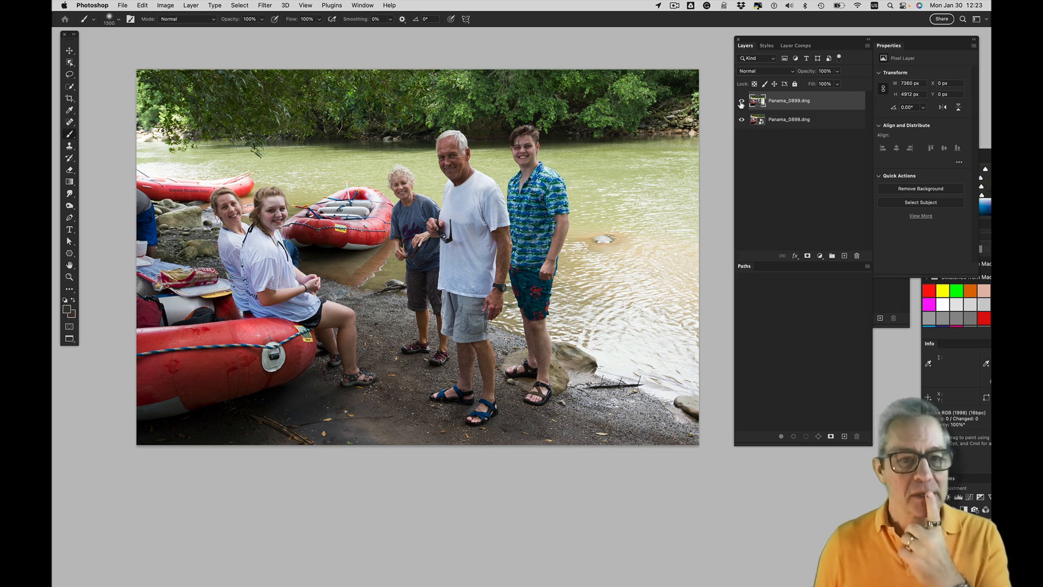
Try to auto-align the Panama_0899.dng and Panama_0898.dng layers with both selected
{"action": "left_click", "coordinate": [813, 151]}
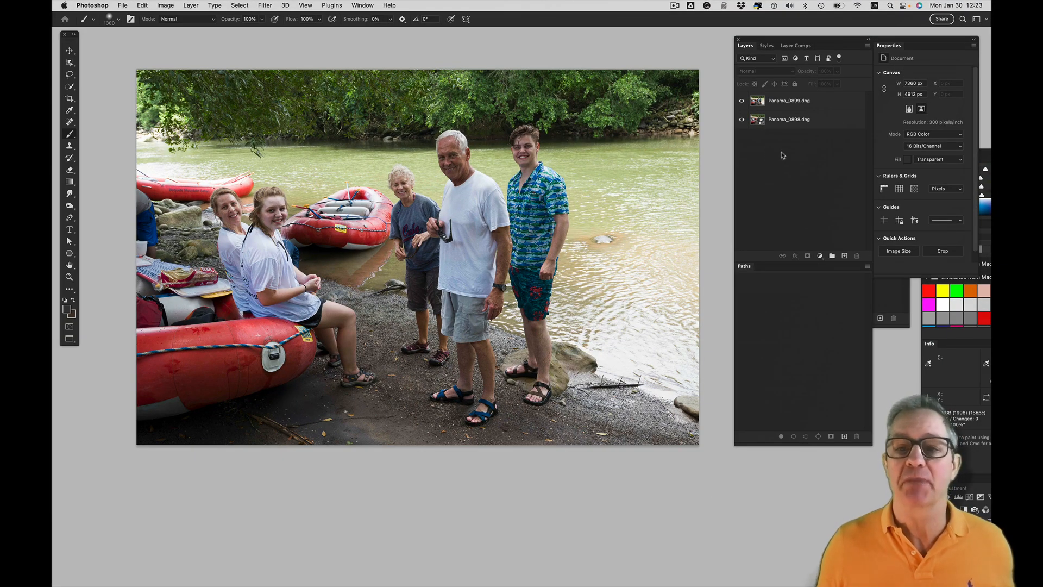
{"action": "left_click", "coordinate": [818, 124]}
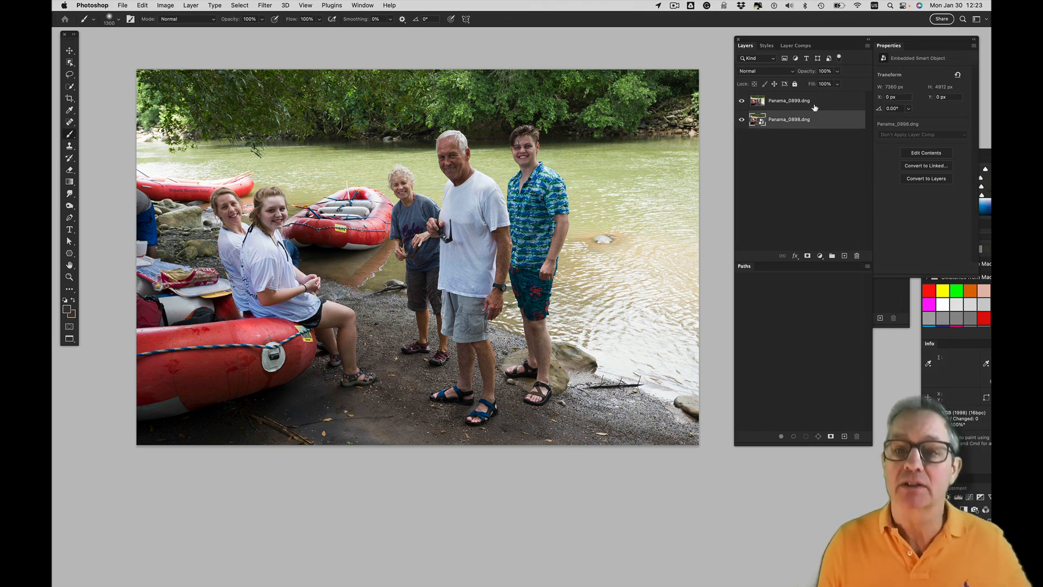
{"action": "left_click", "coordinate": [815, 107], "text": "shift"}
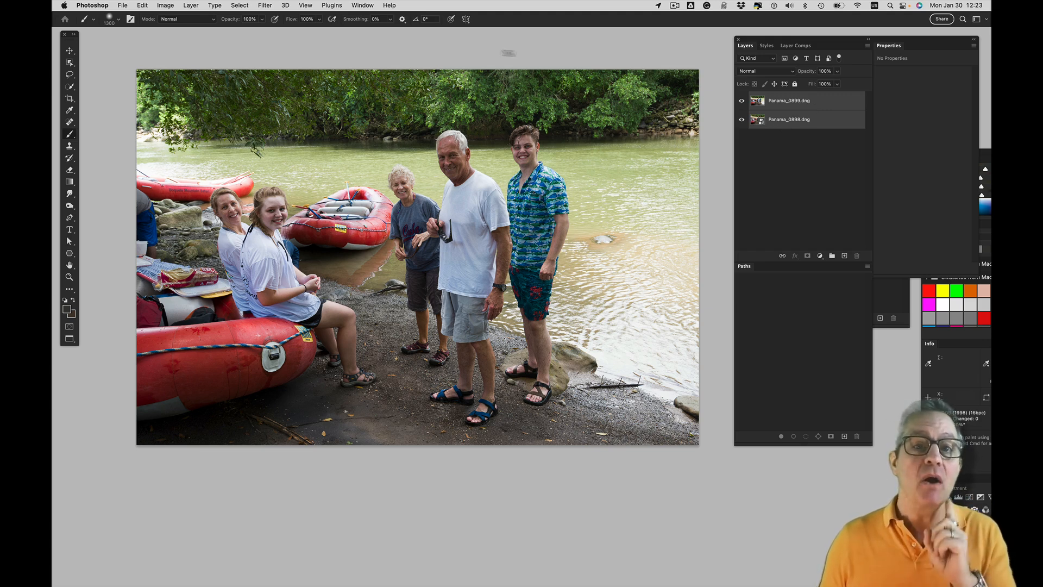
{"action": "left_click", "coordinate": [141, 5]}
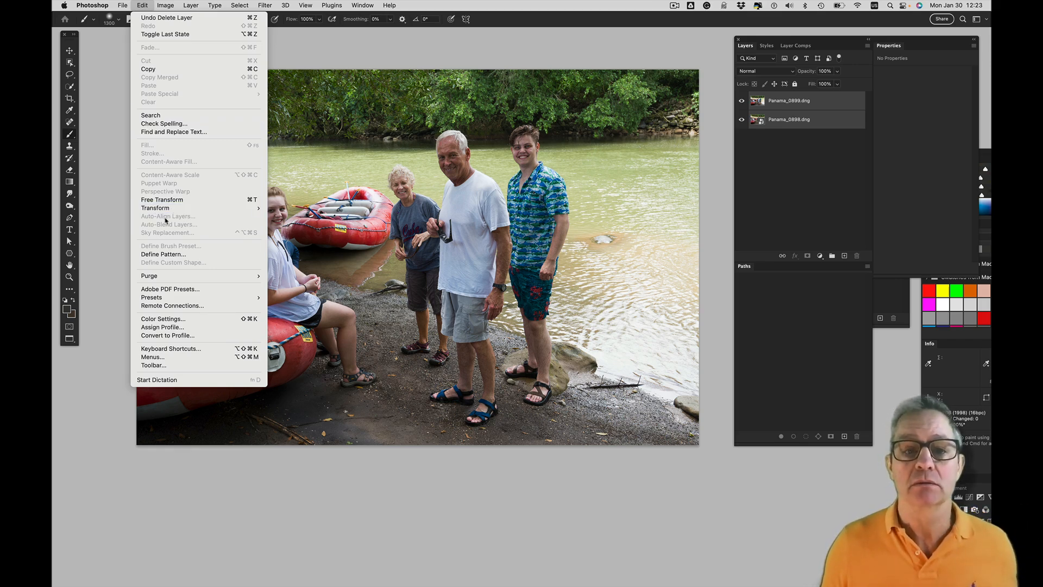
{"action": "left_click", "coordinate": [538, 222]}
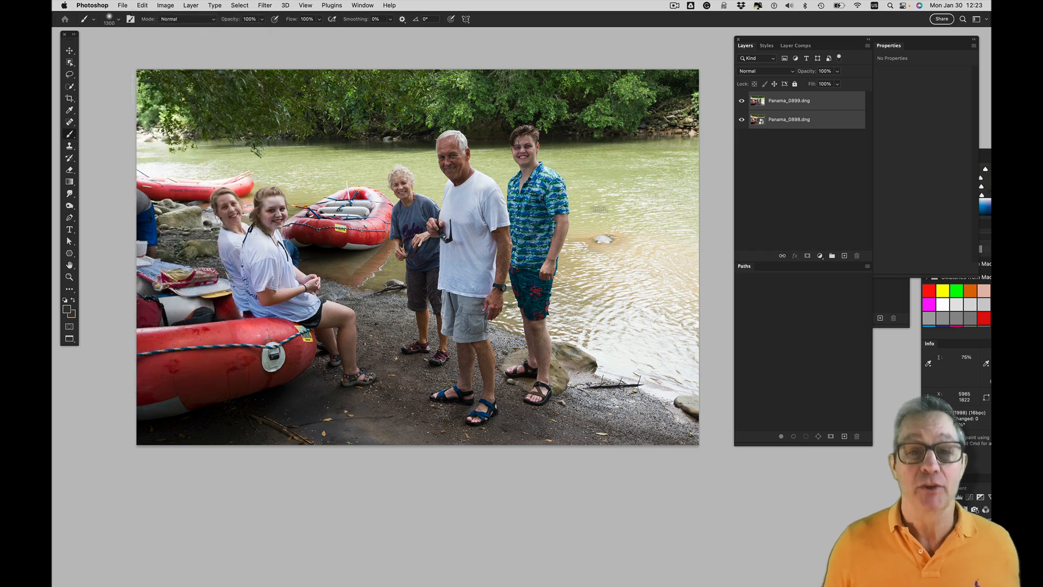
Rasterize the Panama_0898.dng smart object into a regular pixel layer
{"action": "left_click", "coordinate": [771, 216]}
{"action": "left_click", "coordinate": [784, 122]}
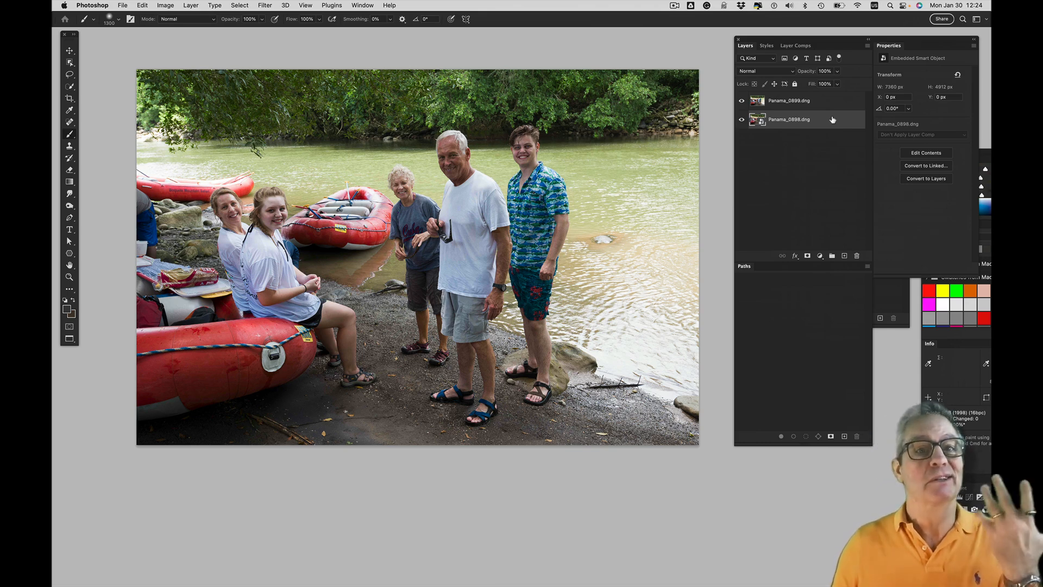
{"action": "left_click", "coordinate": [867, 47]}
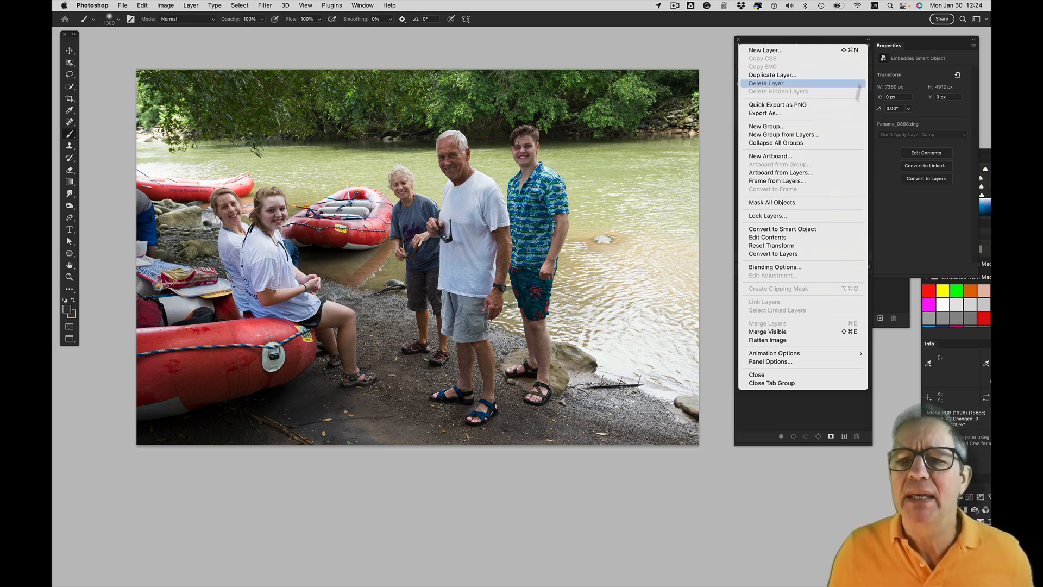
{"action": "left_click", "coordinate": [913, 255]}
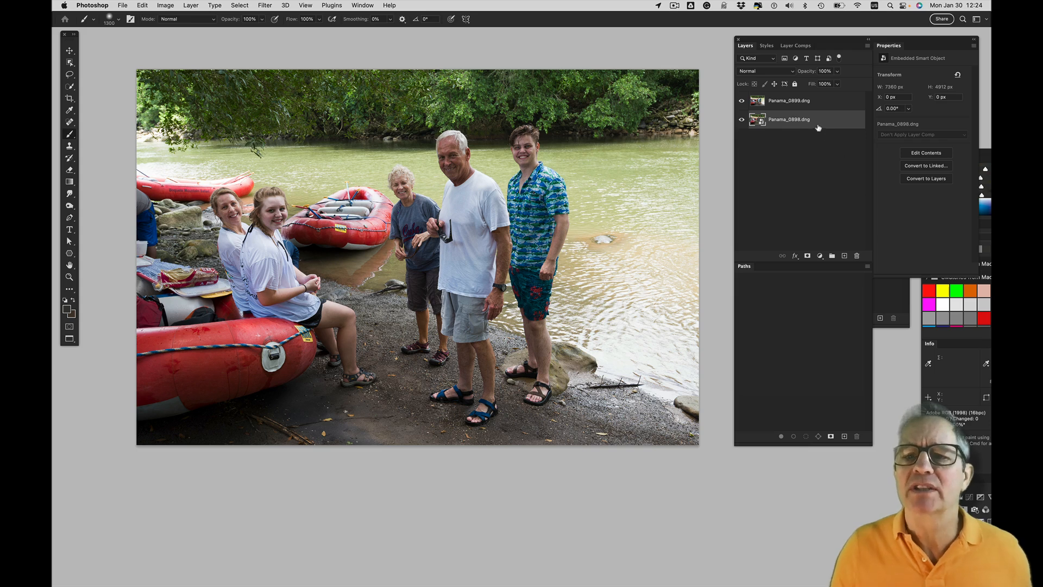
{"action": "left_click", "coordinate": [868, 46]}
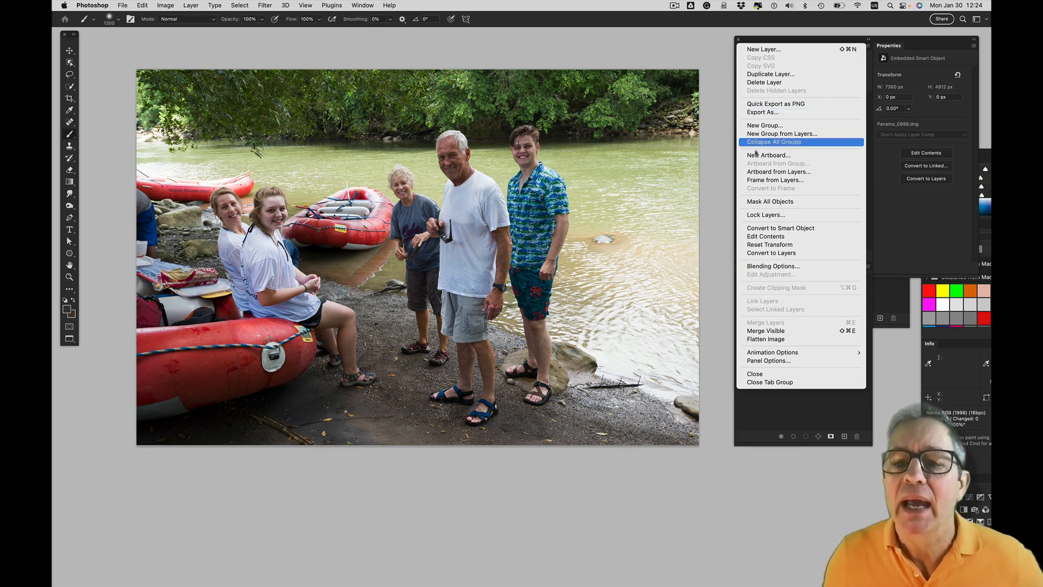
{"action": "left_click", "coordinate": [727, 262]}
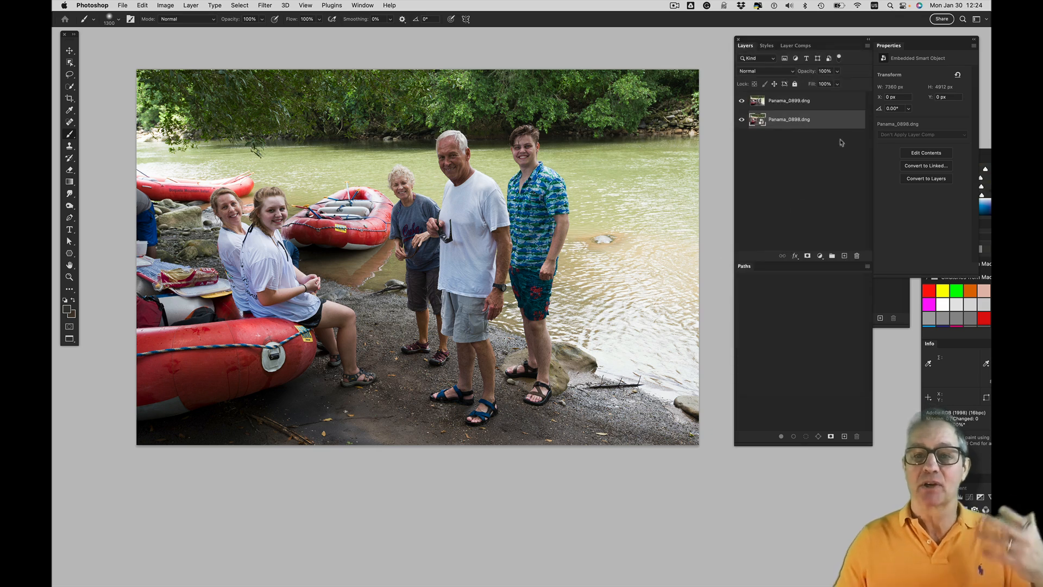
{"action": "right_click", "coordinate": [832, 122]}
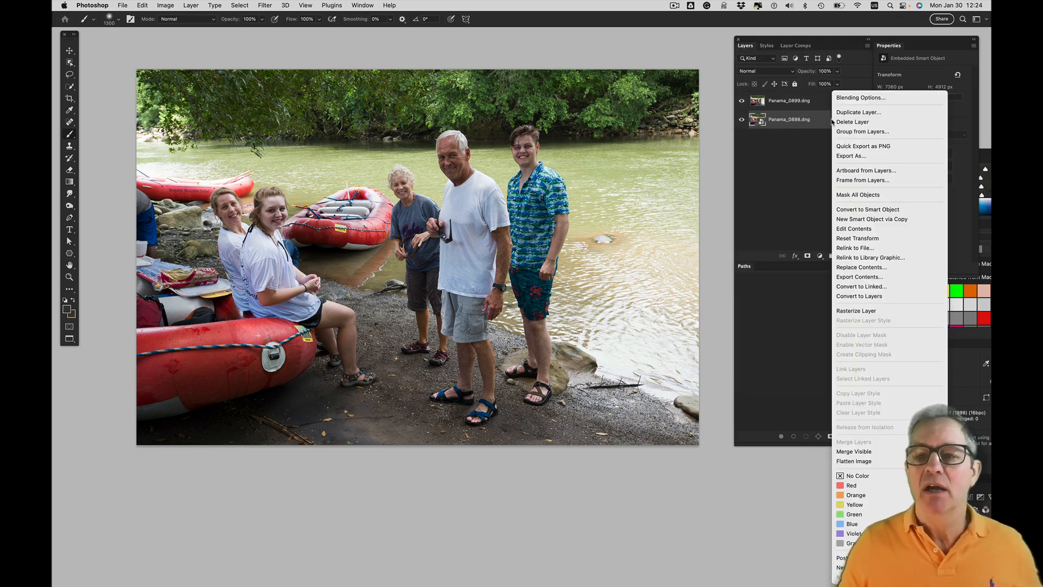
{"action": "left_click", "coordinate": [894, 314]}
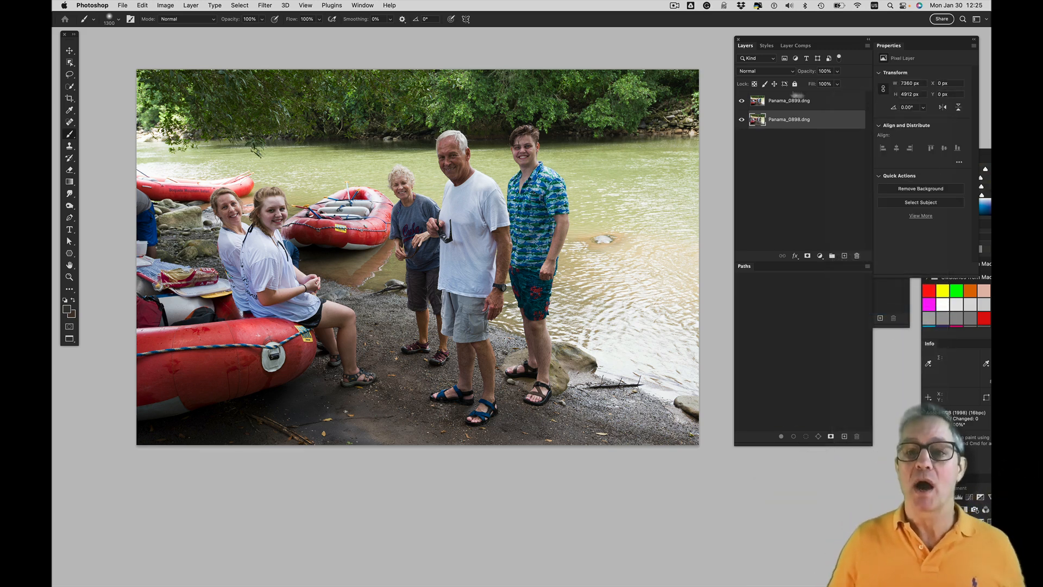
Auto-align the Panama_0899.dng and Panama_0898.dng layers using the Auto projection without lens correction
{"action": "left_click", "coordinate": [793, 103], "text": "shift"}
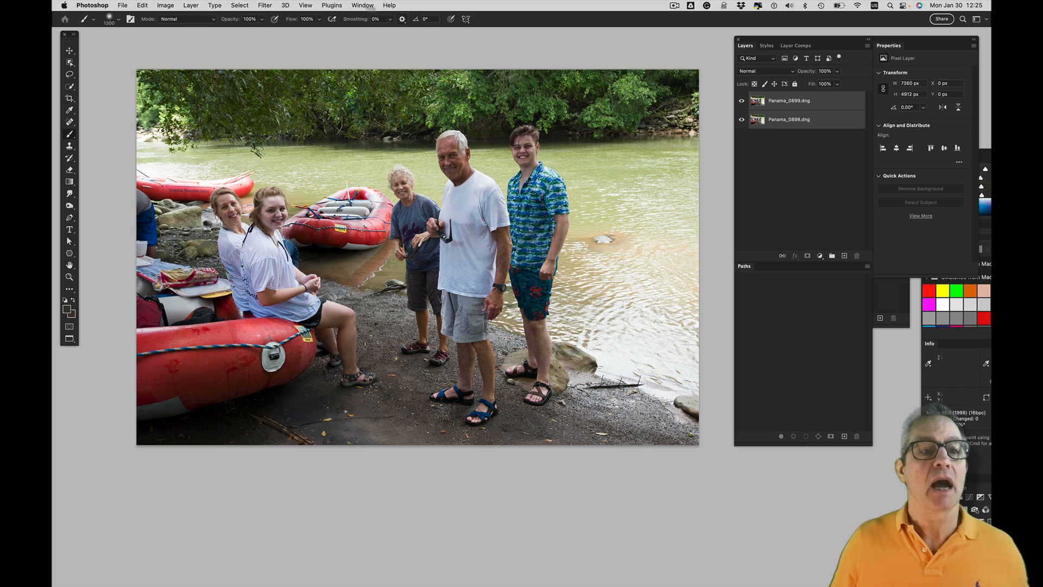
{"action": "left_click", "coordinate": [141, 5]}
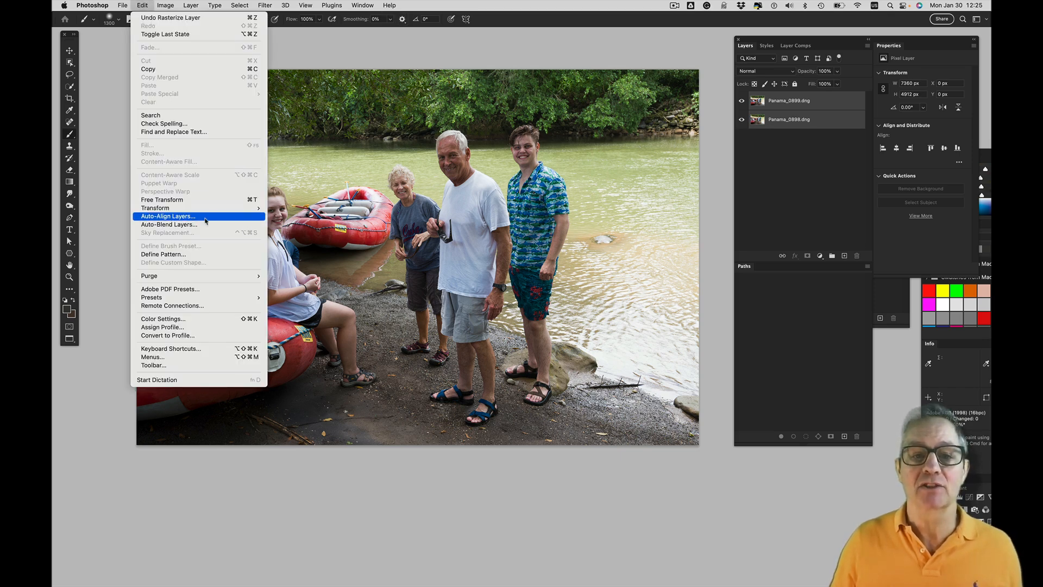
{"action": "left_click", "coordinate": [205, 220]}
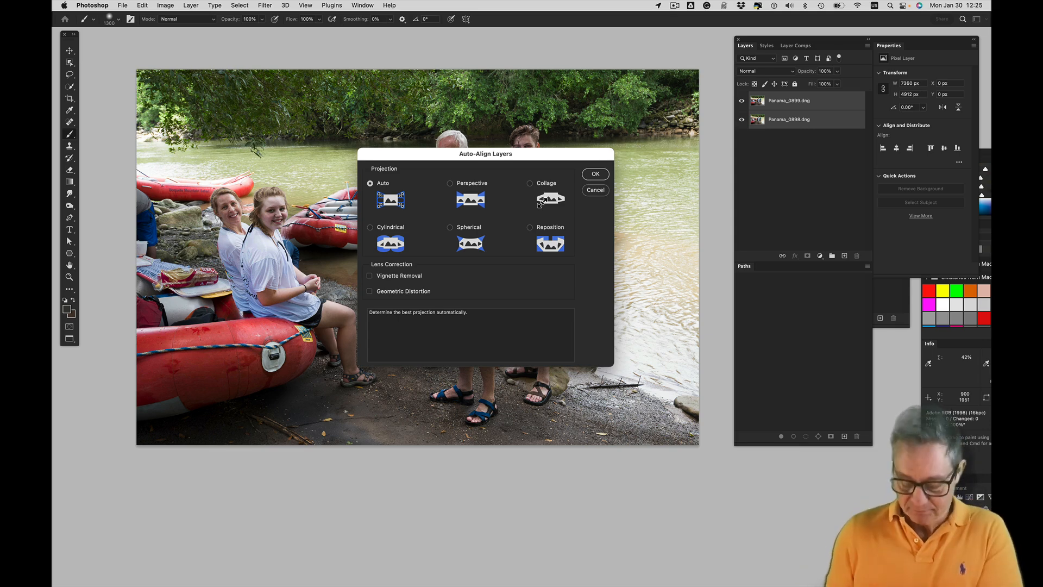
{"action": "key", "text": "Return"}
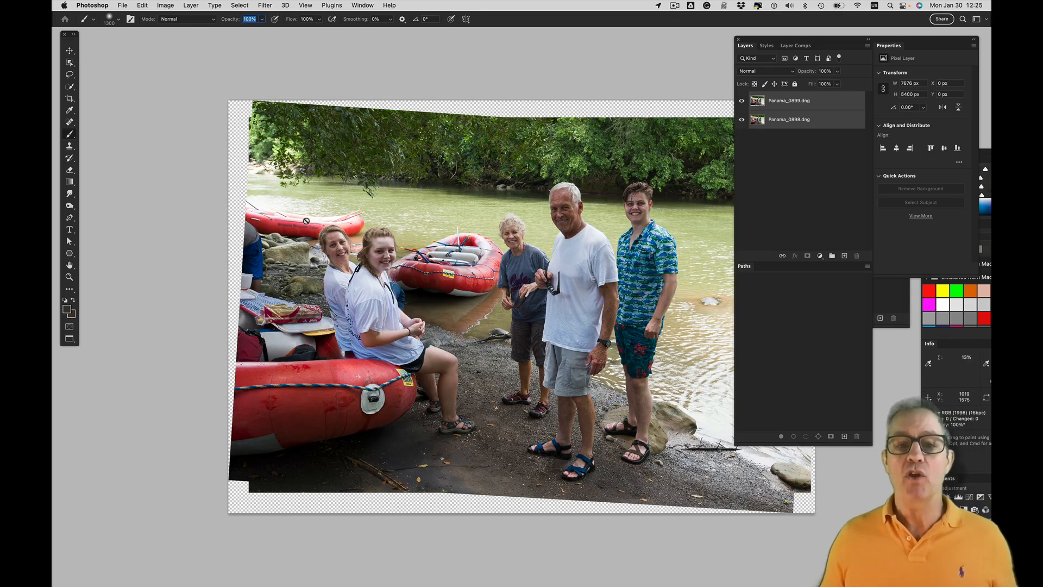
Uncover the whole photo and check the alignment by repeatedly hiding and showing the Panama_0899.dng layer
{"action": "left_click_drag", "start_coordinate": [762, 42], "coordinate": [869, 26]}
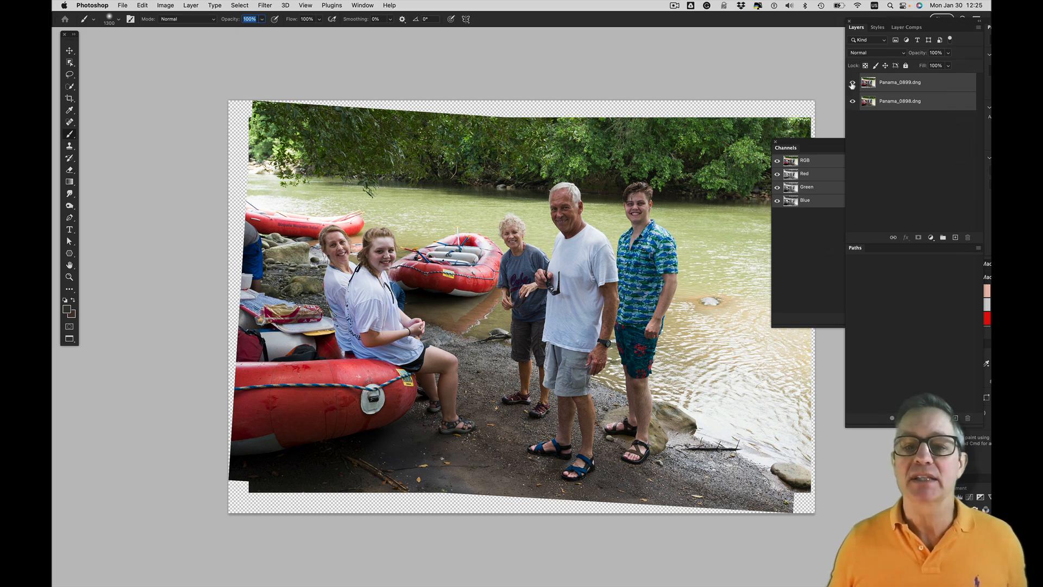
{"action": "left_click", "coordinate": [852, 84]}
{"action": "left_click", "coordinate": [852, 84]}
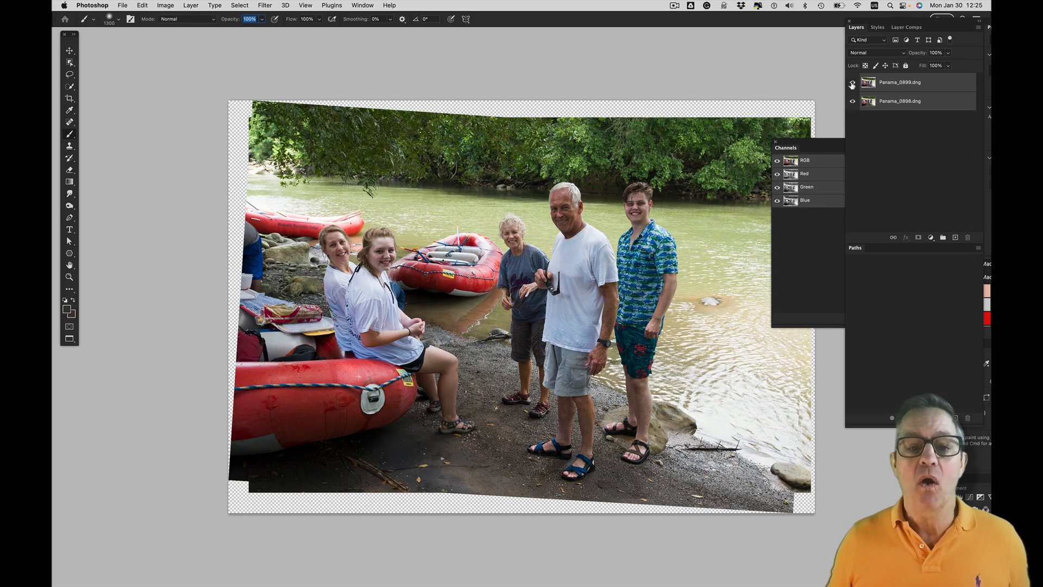
{"action": "left_click", "coordinate": [853, 84]}
{"action": "left_click", "coordinate": [852, 84]}
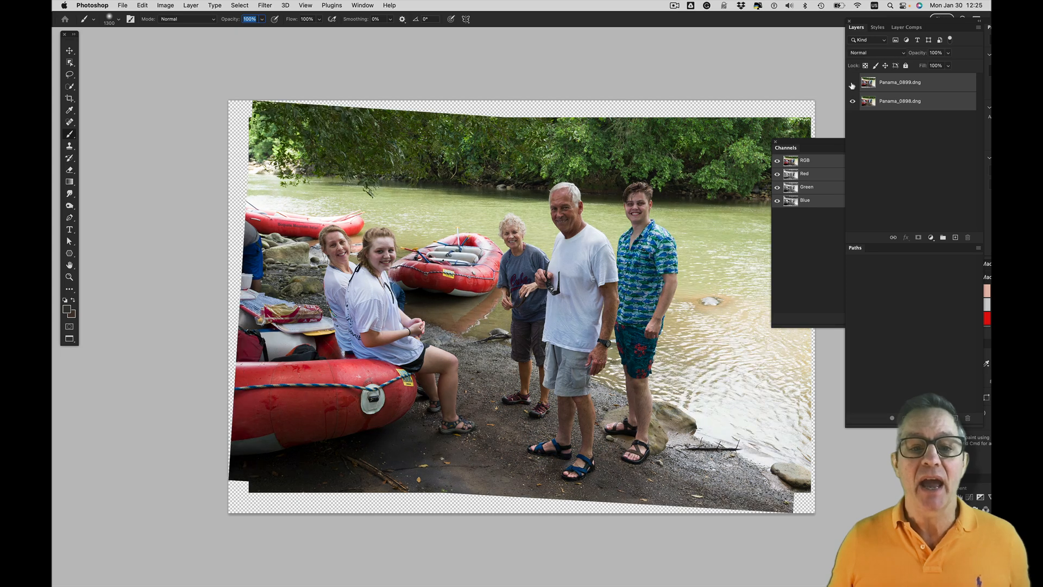
{"action": "left_click", "coordinate": [853, 85]}
{"action": "left_click", "coordinate": [853, 84]}
{"action": "left_click", "coordinate": [852, 84]}
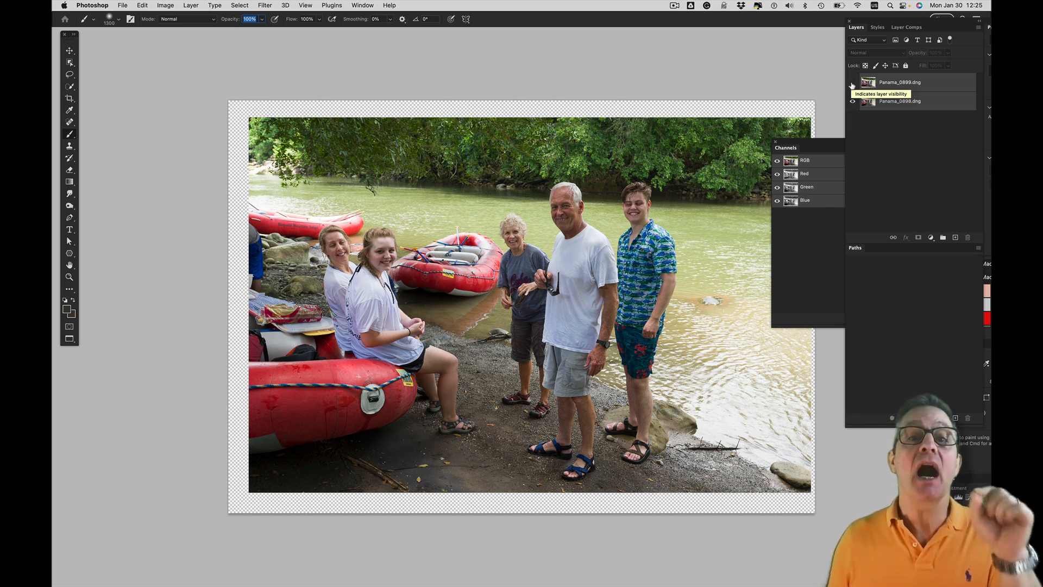
{"action": "left_click", "coordinate": [852, 84]}
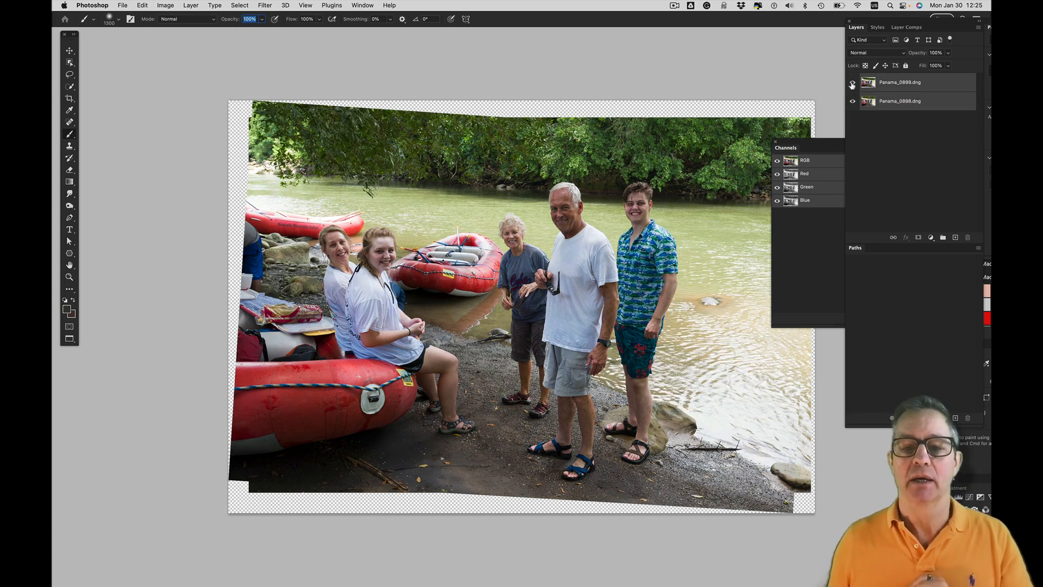
{"action": "left_click", "coordinate": [852, 84]}
{"action": "left_click", "coordinate": [852, 84]}
{"action": "left_click", "coordinate": [852, 84]}
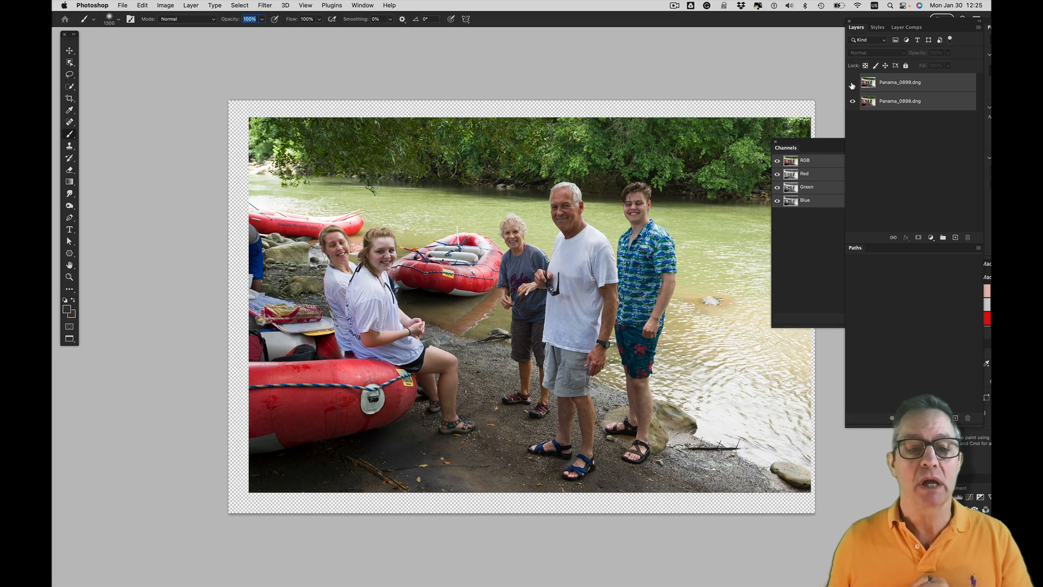
{"action": "left_click", "coordinate": [852, 84]}
{"action": "left_click", "coordinate": [852, 84]}
{"action": "left_click", "coordinate": [852, 84]}
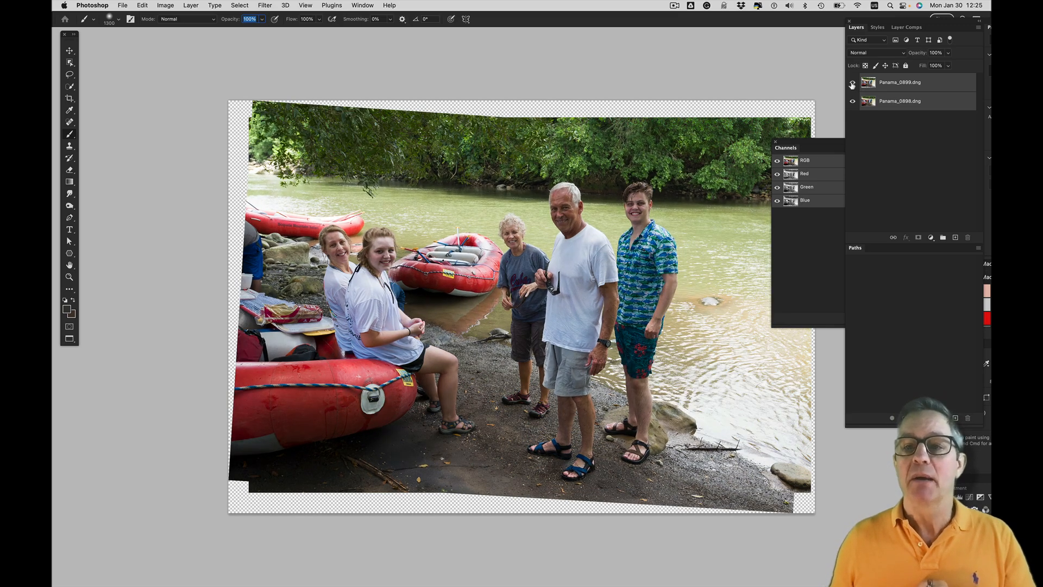
Move the layer controls back over the photo's edge and compare the aligned shots once more, leaving Panama_0899.dng visible
{"action": "left_click_drag", "start_coordinate": [882, 24], "coordinate": [781, 36]}
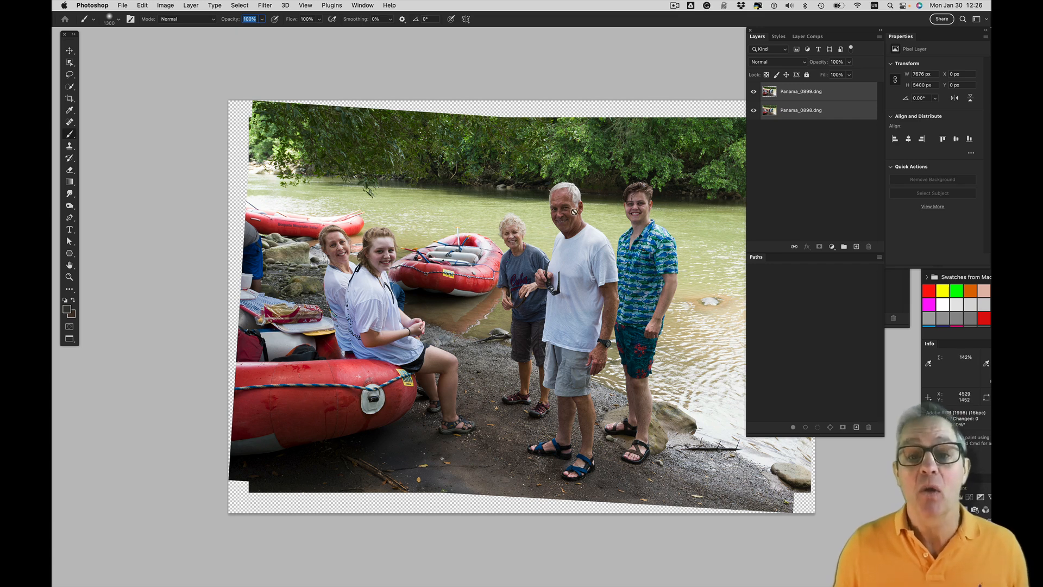
{"action": "left_click", "coordinate": [754, 92]}
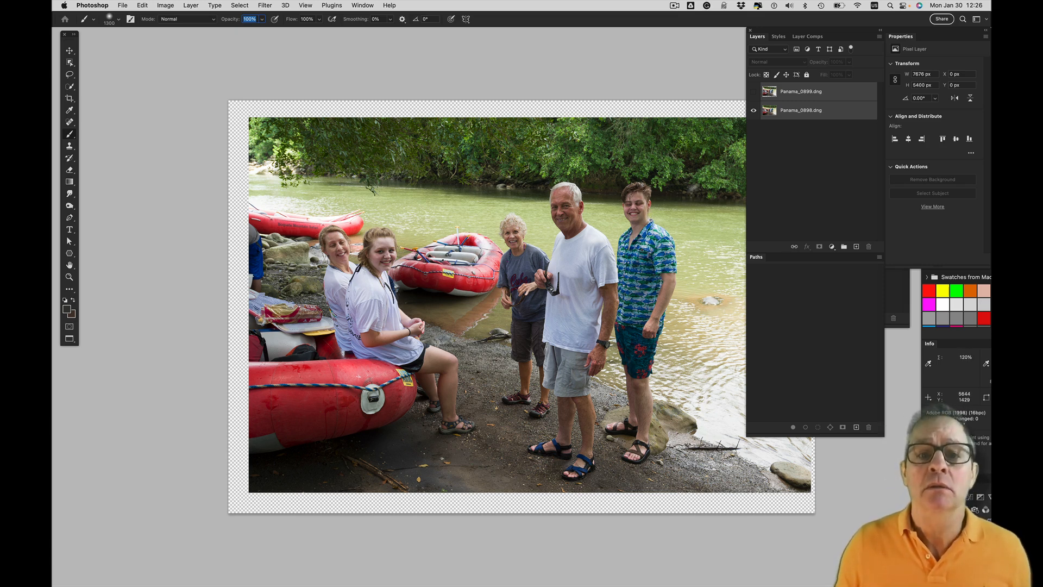
{"action": "left_click", "coordinate": [754, 92]}
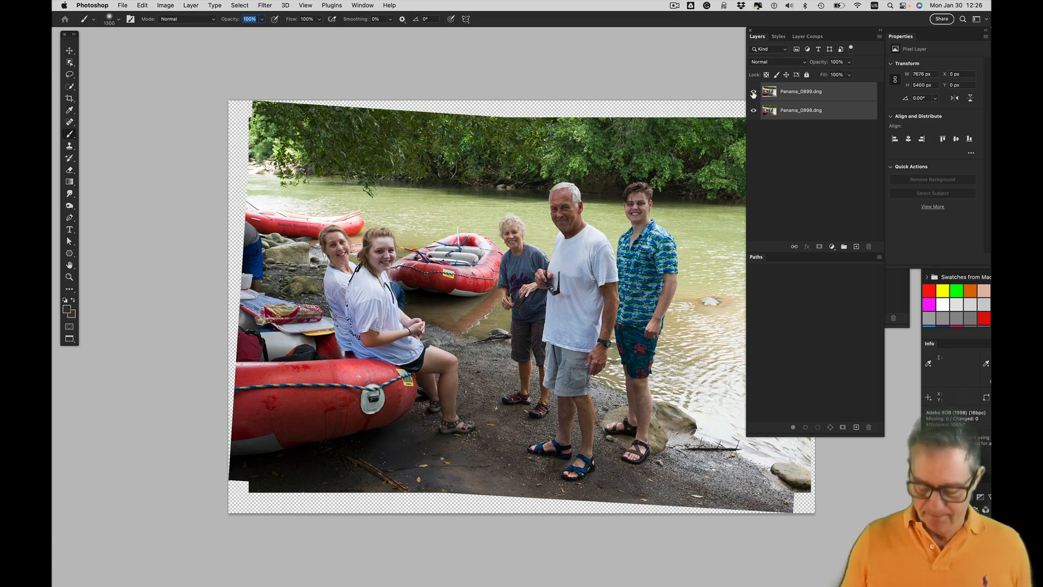
Add a layer mask to the Panama_0899.dng layer only
{"action": "key", "text": "super+equal"}
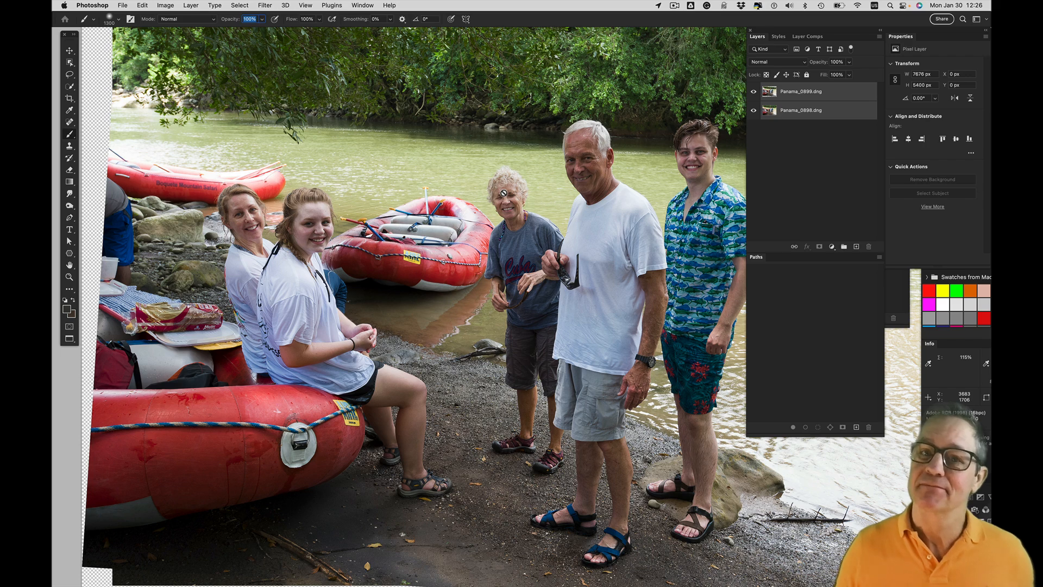
{"action": "left_click", "coordinate": [788, 94]}
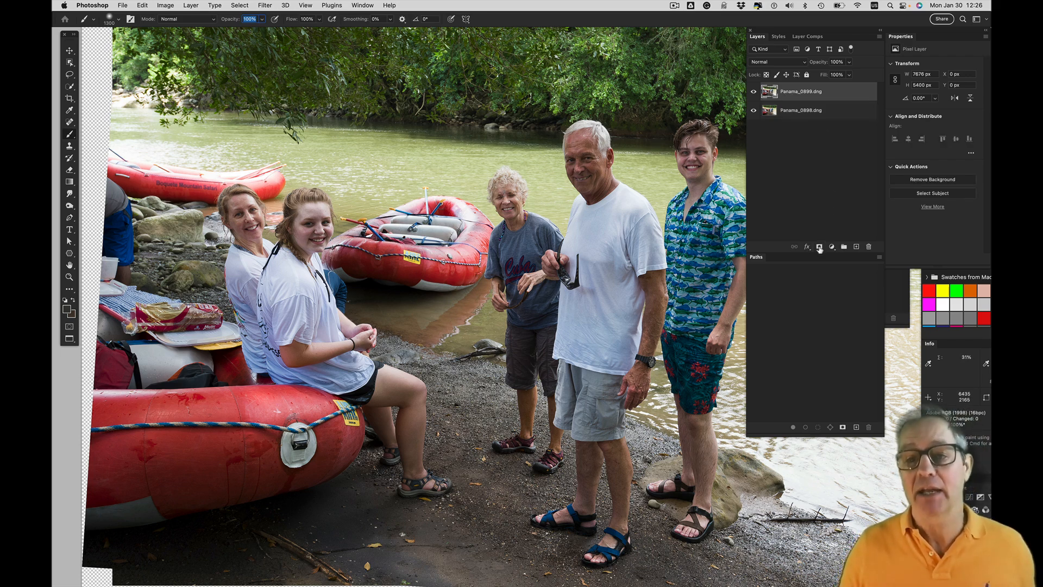
{"action": "left_click", "coordinate": [819, 248]}
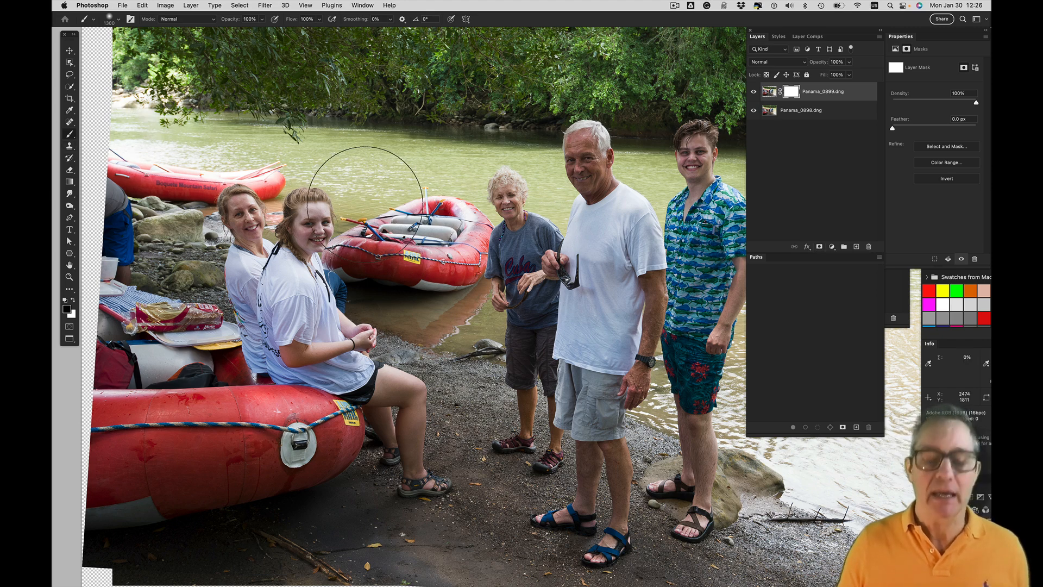
Reduce the brush size to 800 and paint black on the mask over the head of the curly-haired woman in the middle
{"action": "key", "text": "bracketleft"}
{"action": "key", "text": "bracketleft"}
{"action": "key", "text": "bracketleft"}
{"action": "key", "text": "bracketleft"}
{"action": "key", "text": "bracketleft"}
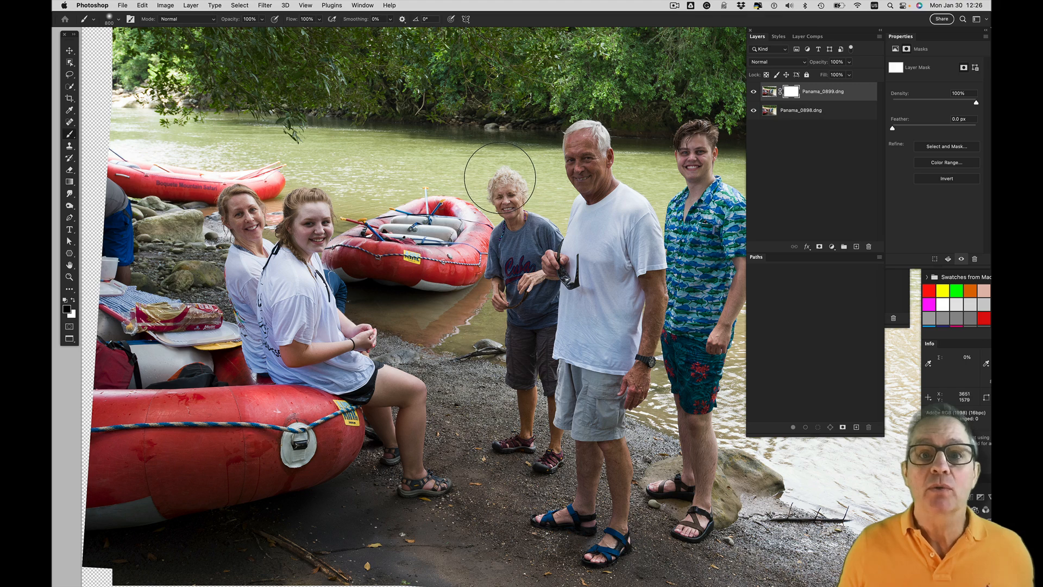
{"action": "mouse_move", "coordinate": [499, 182]}
{"action": "left_mouse_down"}
{"action": "mouse_move", "coordinate": [505, 197]}
{"action": "mouse_move", "coordinate": [499, 178]}
{"action": "left_mouse_up"}
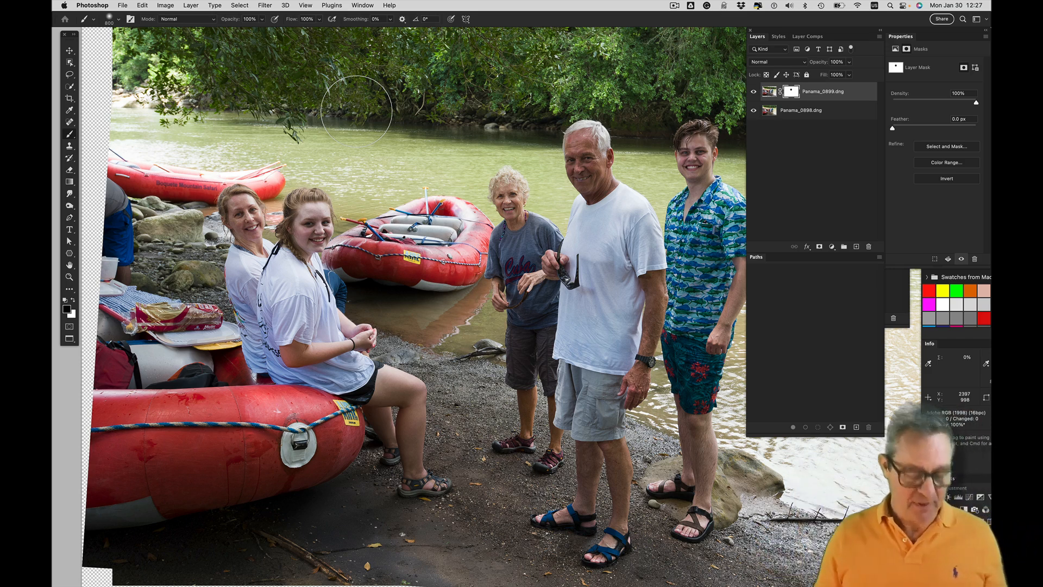
Close the untitled Panama composite without saving the changes
{"action": "key", "text": "super+w"}
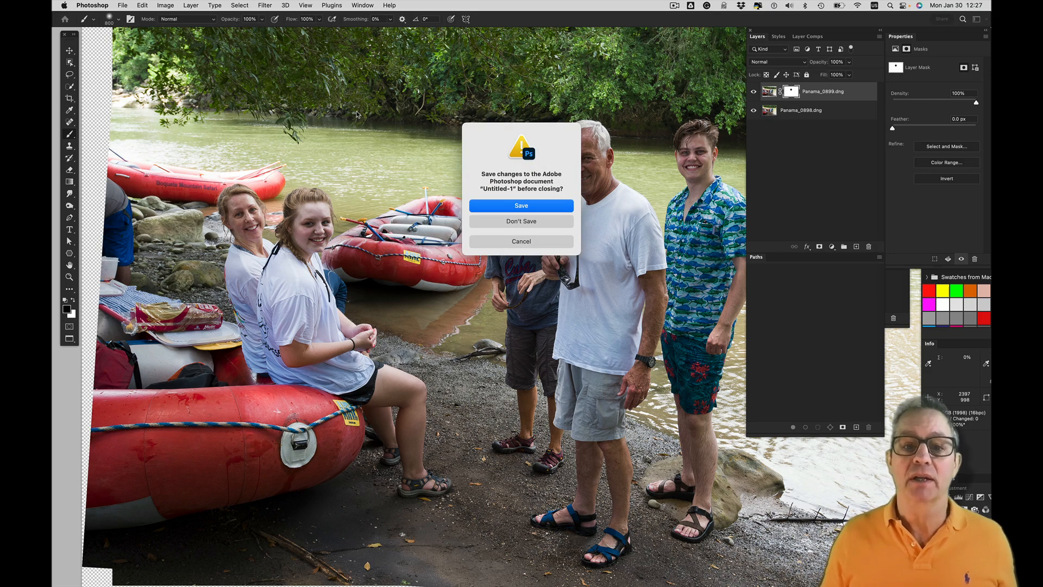
{"action": "key", "text": "d"}
{"action": "left_click", "coordinate": [456, 463]}
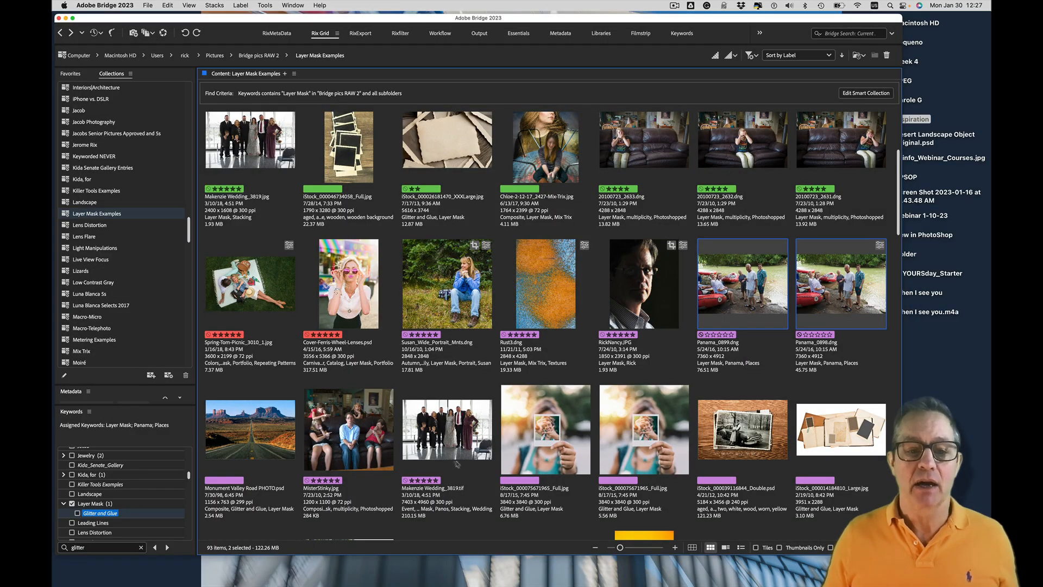
Find wedding group shots 3820 and 3819 in Bridge and compare them full screen, ending on shot 3819
{"action": "scroll", "coordinate": [563, 372], "scroll_direction": "down", "scroll_amount": 5}
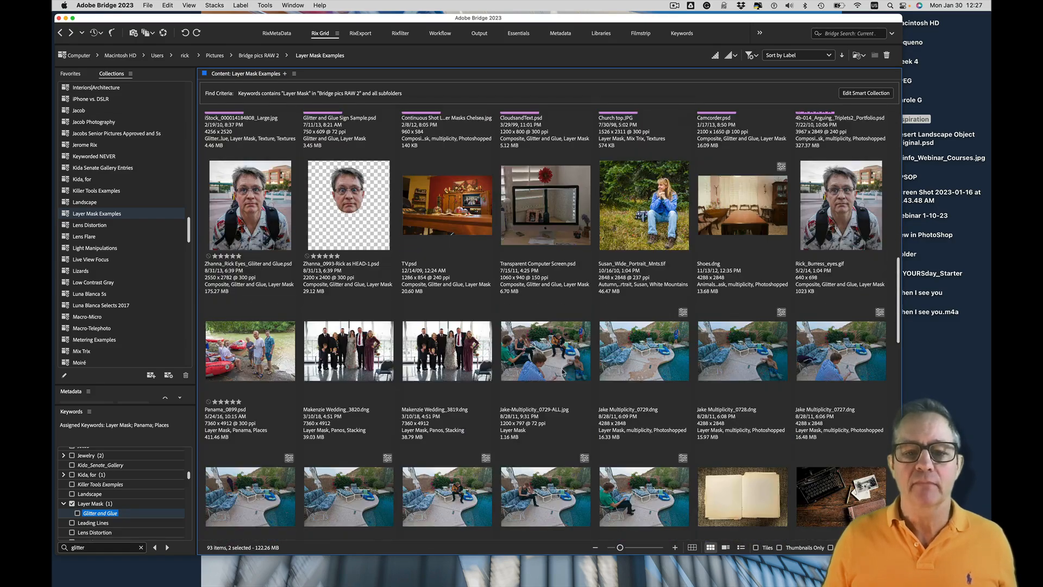
{"action": "left_click", "coordinate": [346, 358]}
{"action": "key", "text": "space"}
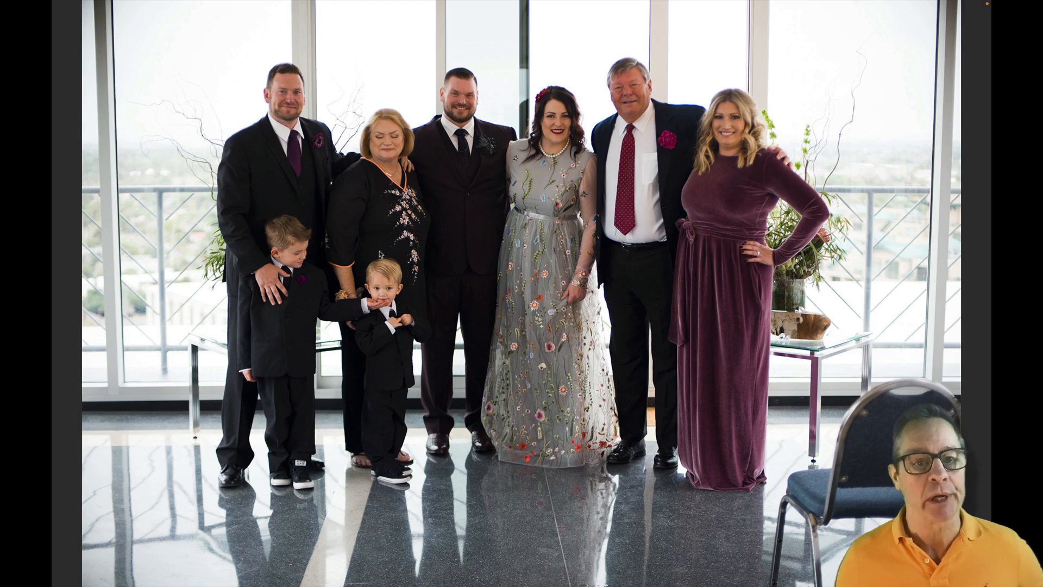
{"action": "key", "text": "Right"}
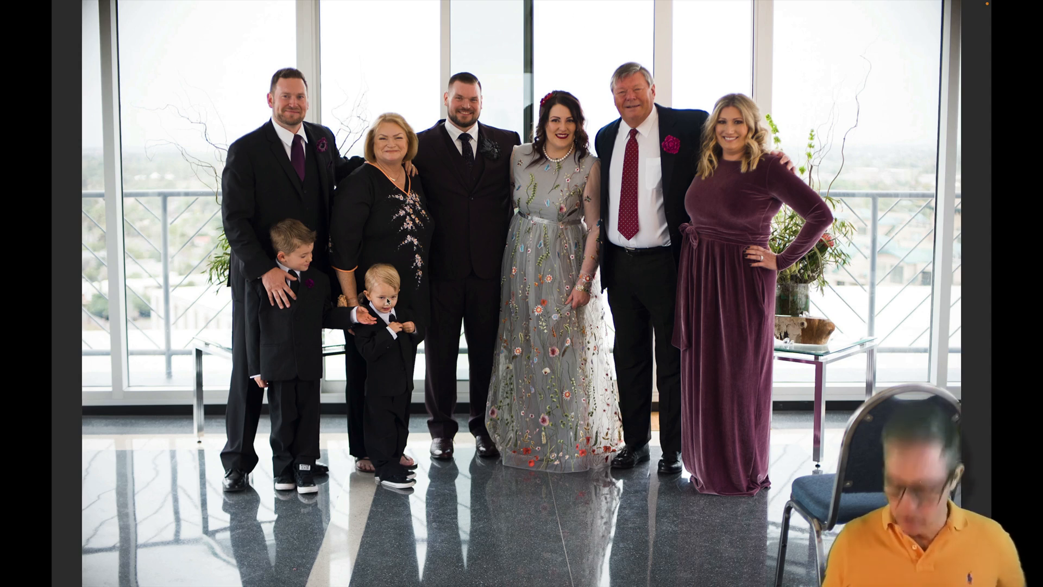
{"action": "key", "text": "Right"}
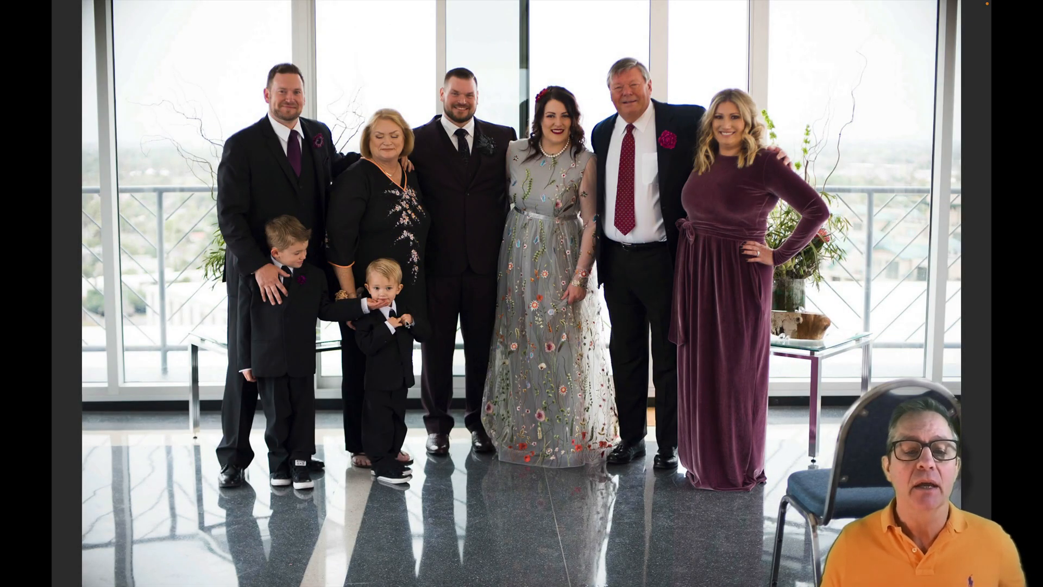
{"action": "key", "text": "space"}
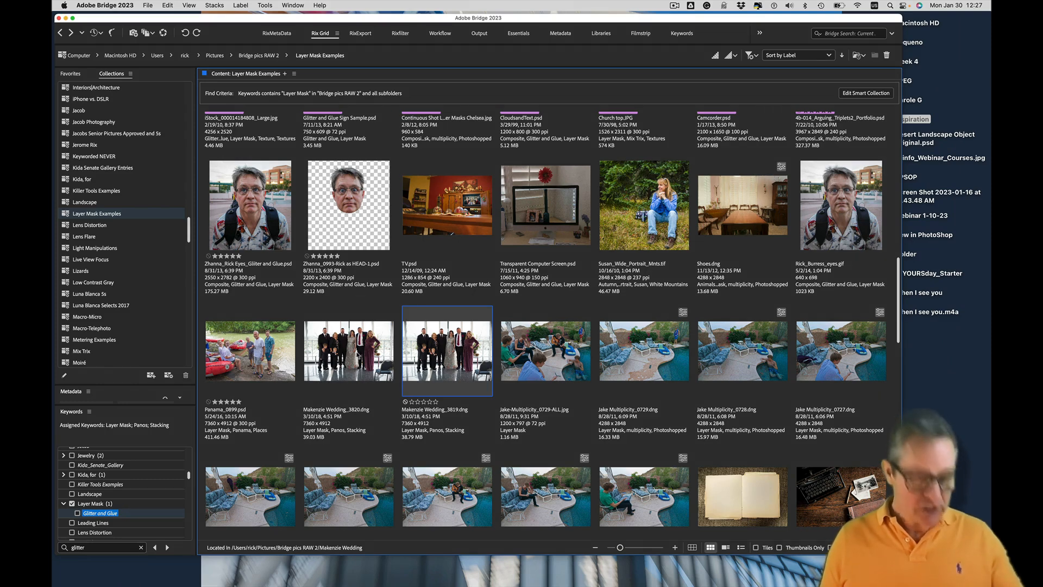
Load wedding shots 3820 and 3819 from Bridge into one Photoshop document as separate layers
{"action": "left_click", "coordinate": [348, 351], "text": "super"}
{"action": "left_click", "coordinate": [267, 6]}
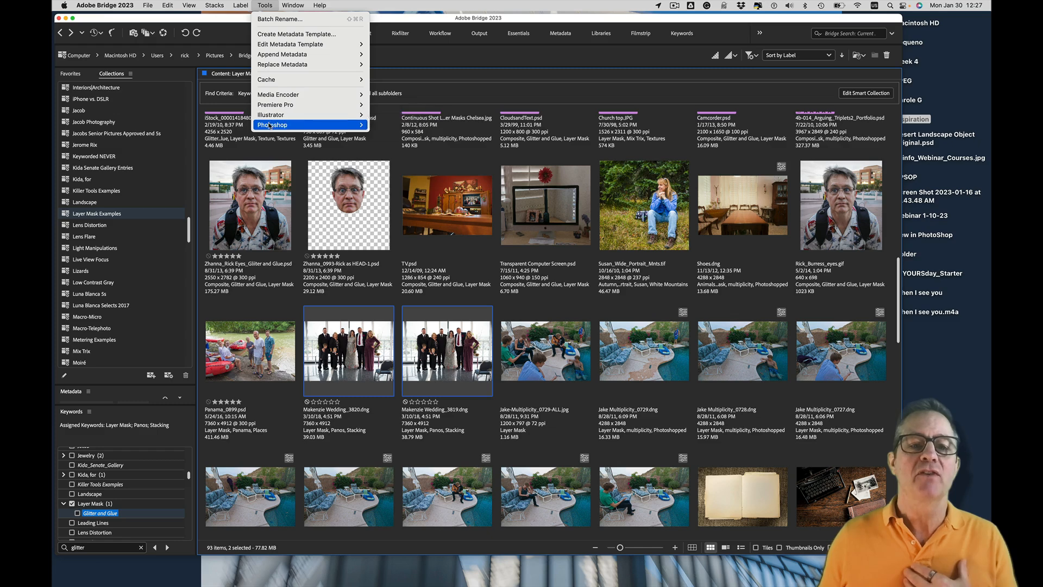
{"action": "mouse_move", "coordinate": [274, 125]}
{"action": "left_click", "coordinate": [417, 165]}
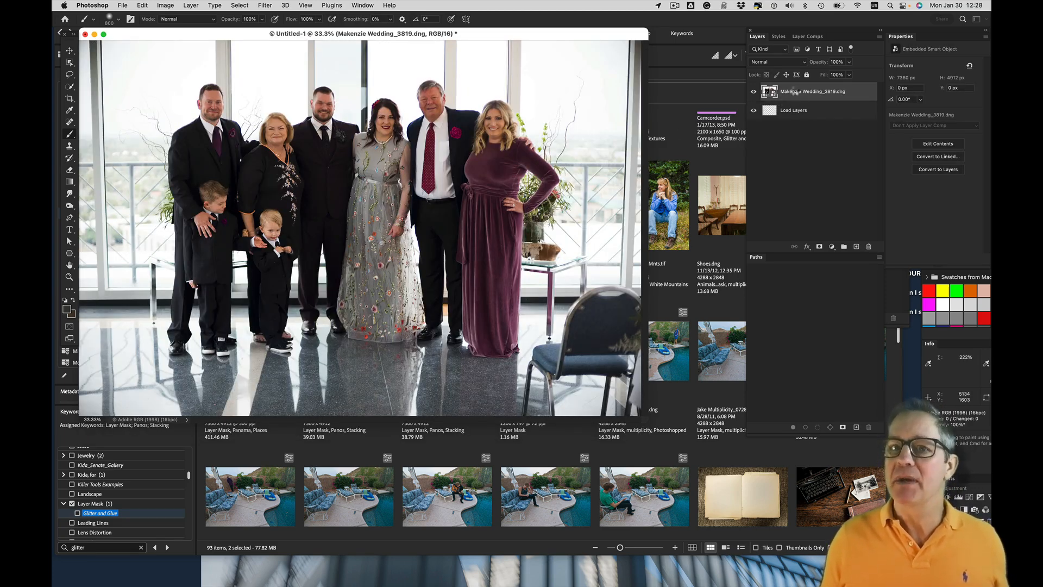
Rasterize the wedding 3819 smart object and auto-align both wedding layers using the Auto projection without lens correction
{"action": "left_click", "coordinate": [804, 110]}
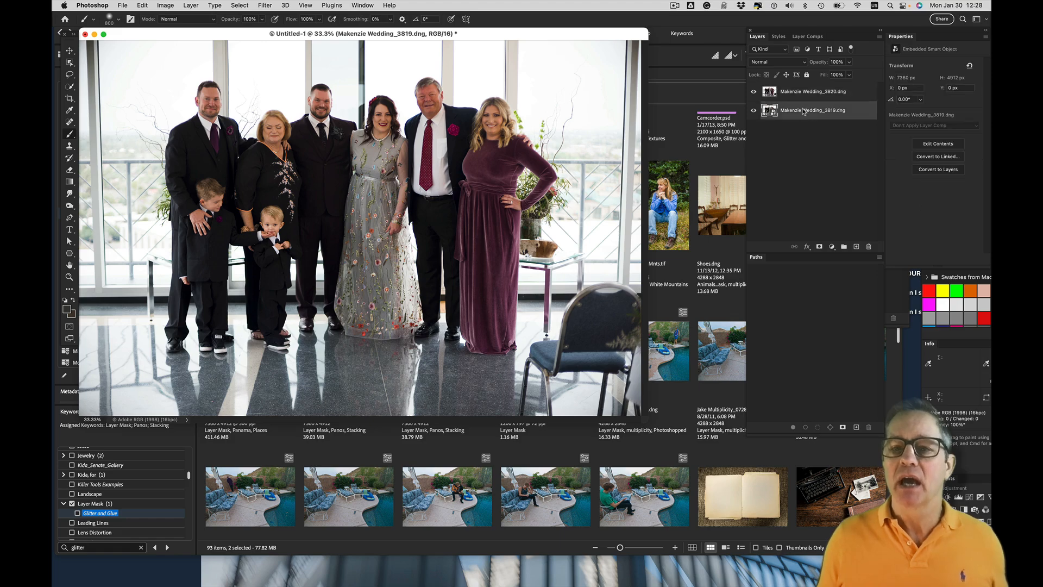
{"action": "right_click", "coordinate": [804, 110]}
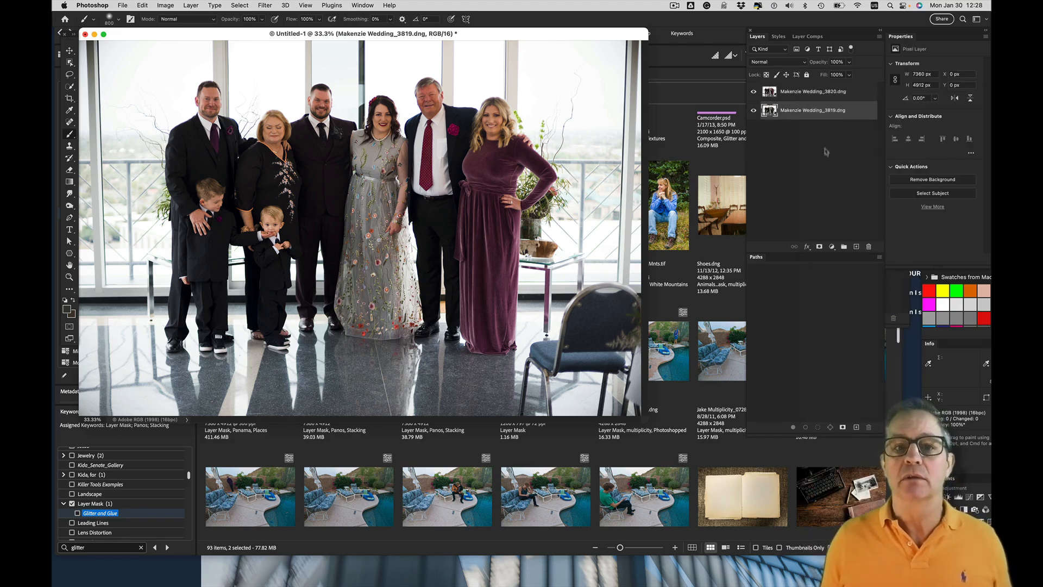
{"action": "left_click", "coordinate": [811, 94], "text": "shift"}
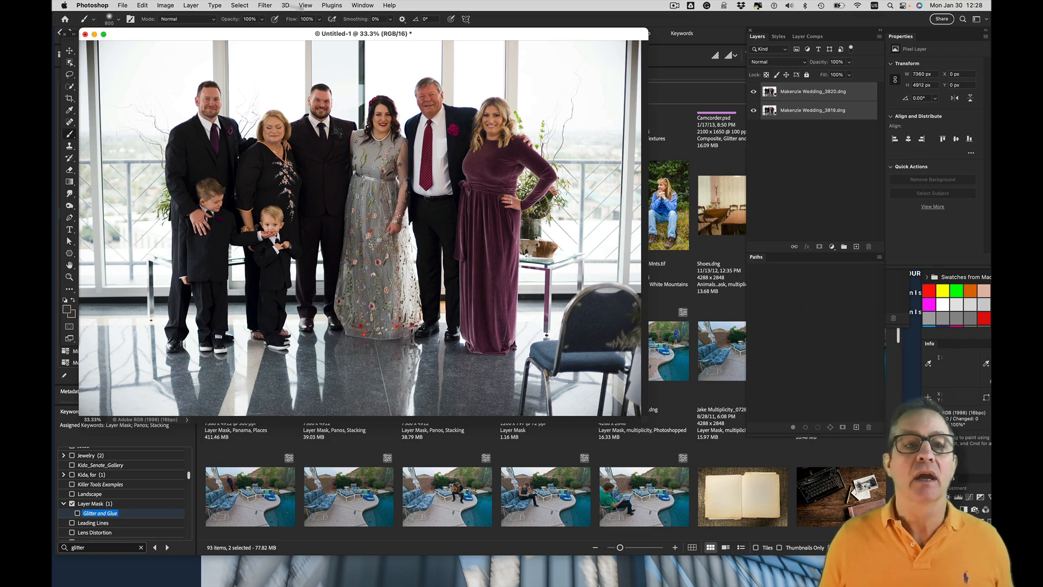
{"action": "left_click", "coordinate": [143, 5]}
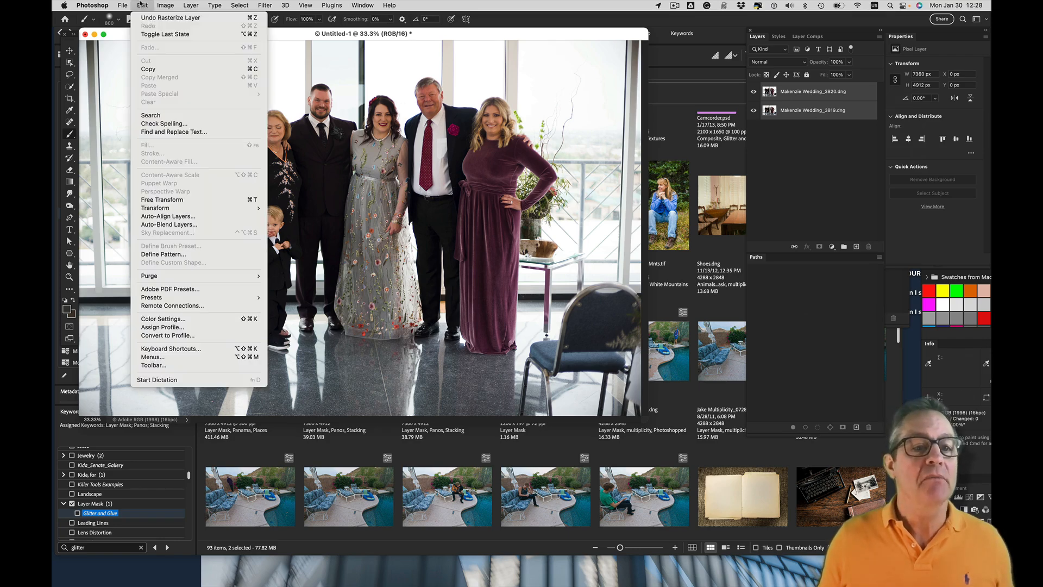
{"action": "left_click", "coordinate": [177, 216]}
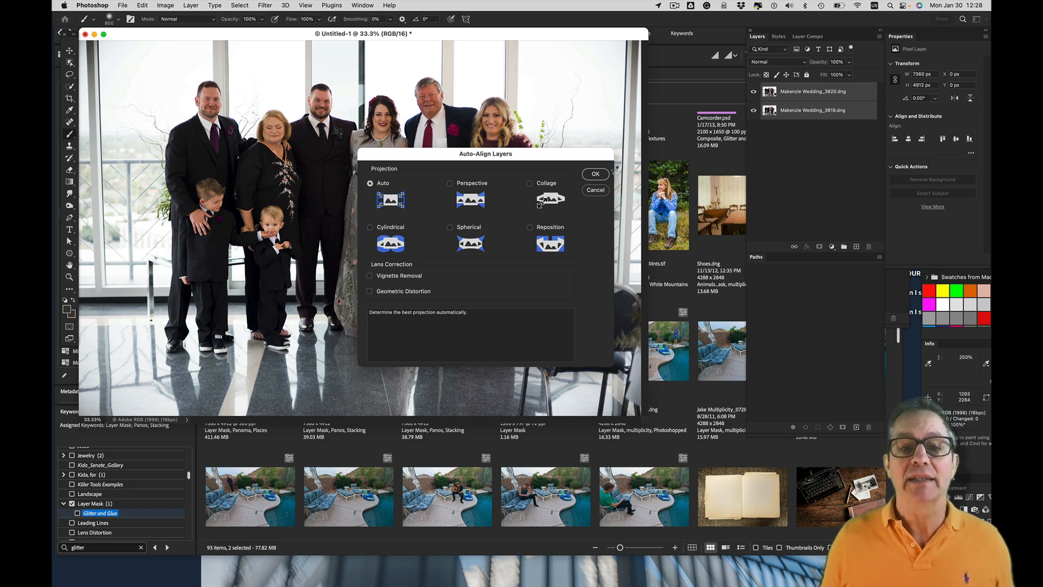
{"action": "left_click", "coordinate": [606, 173]}
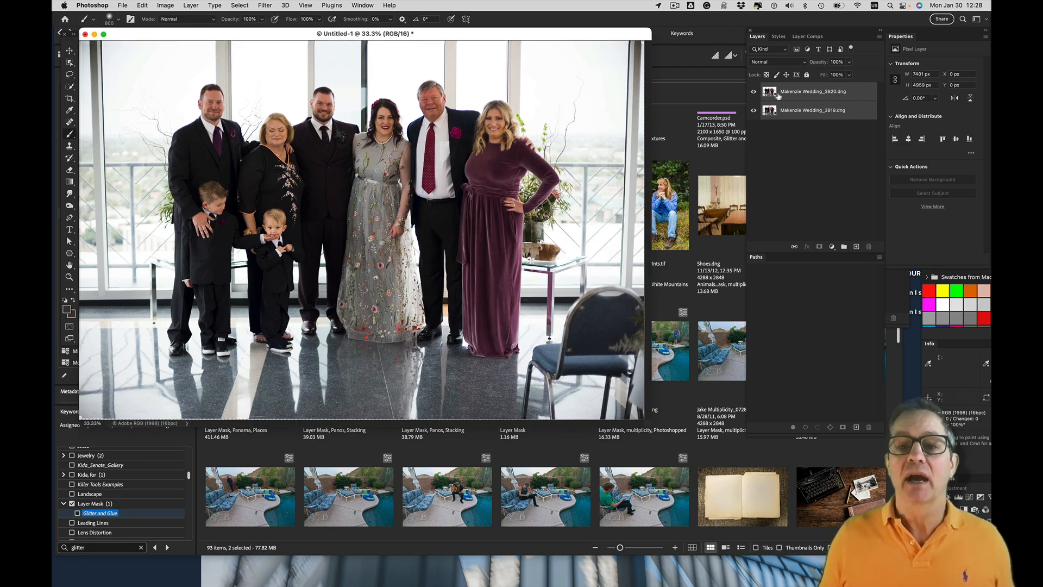
Check the alignment by hiding and showing the upper wedding 3820 layer, leaving it visible
{"action": "left_click", "coordinate": [754, 92]}
{"action": "left_click", "coordinate": [754, 92]}
{"action": "left_click", "coordinate": [753, 92]}
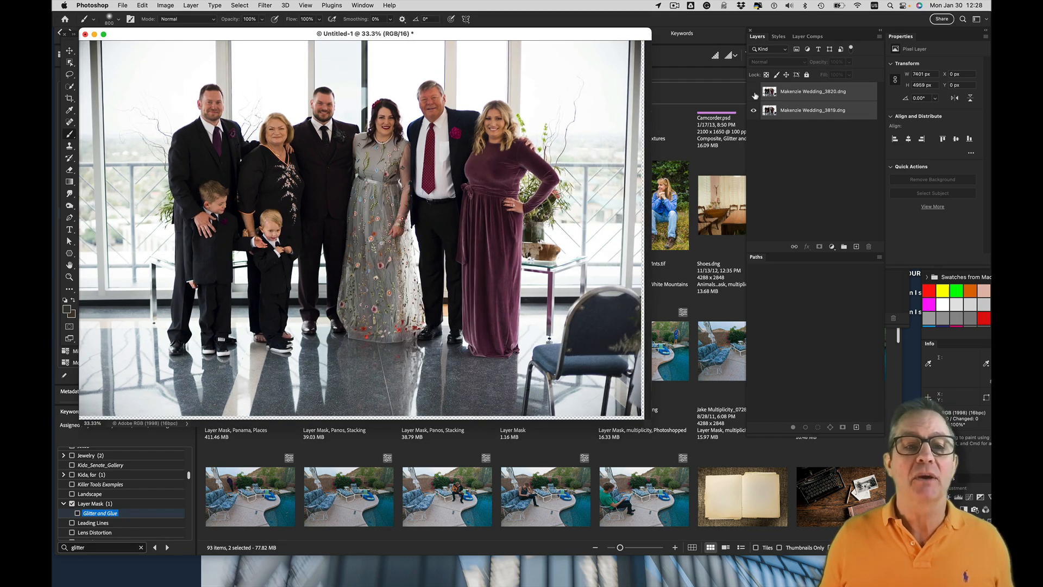
{"action": "left_click", "coordinate": [754, 91]}
Add a layer mask to the wedding 3820 layer and paint black over the face of the woman in the embroidered black dress
{"action": "left_click", "coordinate": [778, 92]}
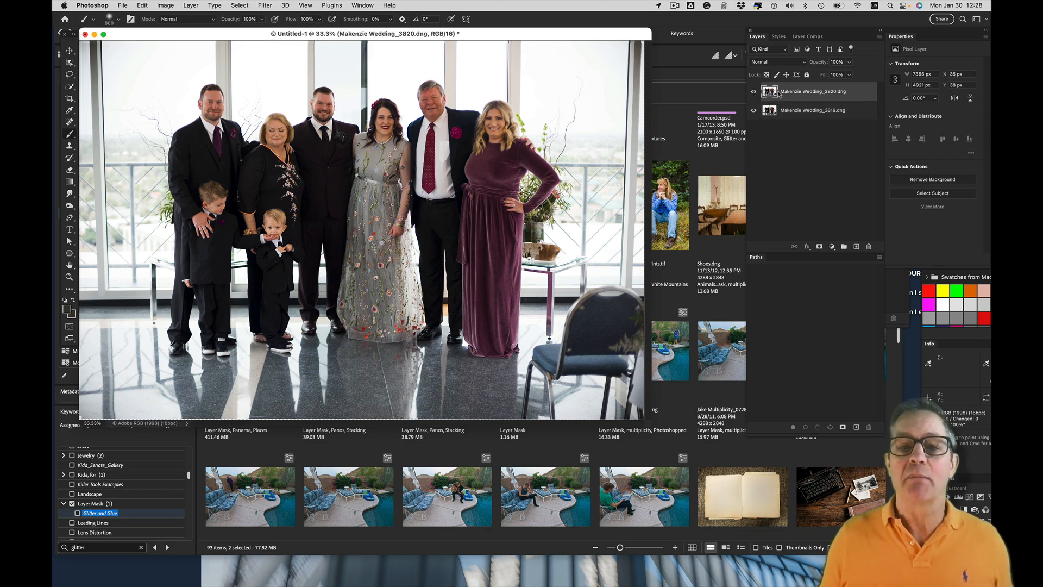
{"action": "key", "text": "super+equal"}
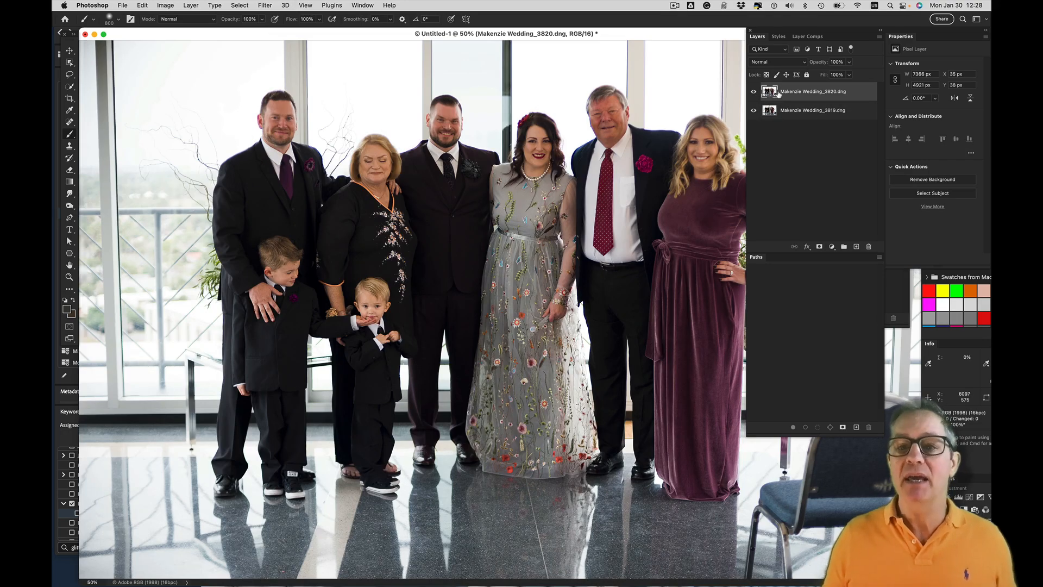
{"action": "left_click", "coordinate": [818, 247]}
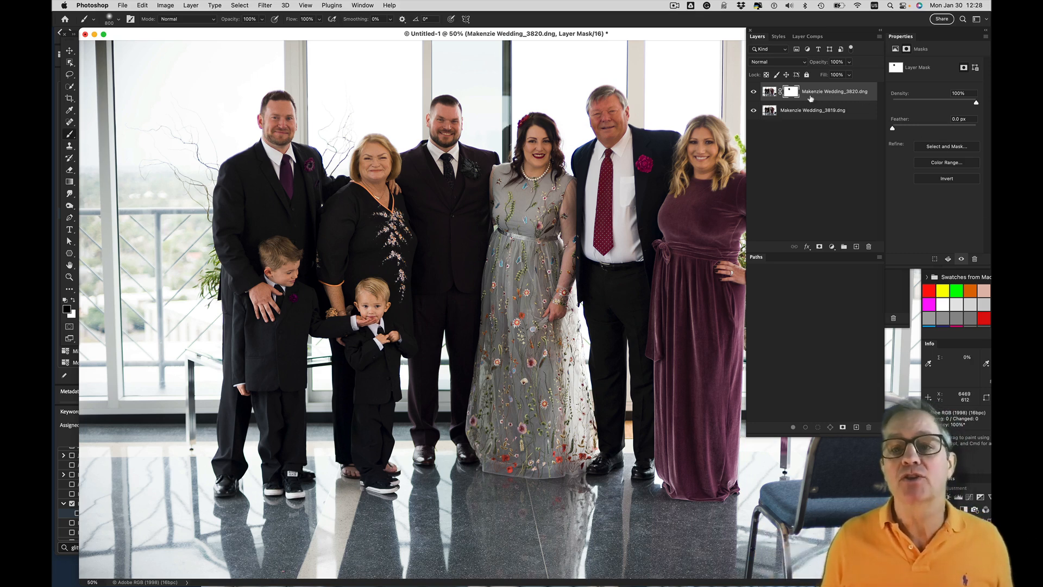
Load the layer mask and each wedding layer's pixels in turn as selections to compare their outlines, and deselect
{"action": "left_click", "coordinate": [793, 93], "text": "super"}
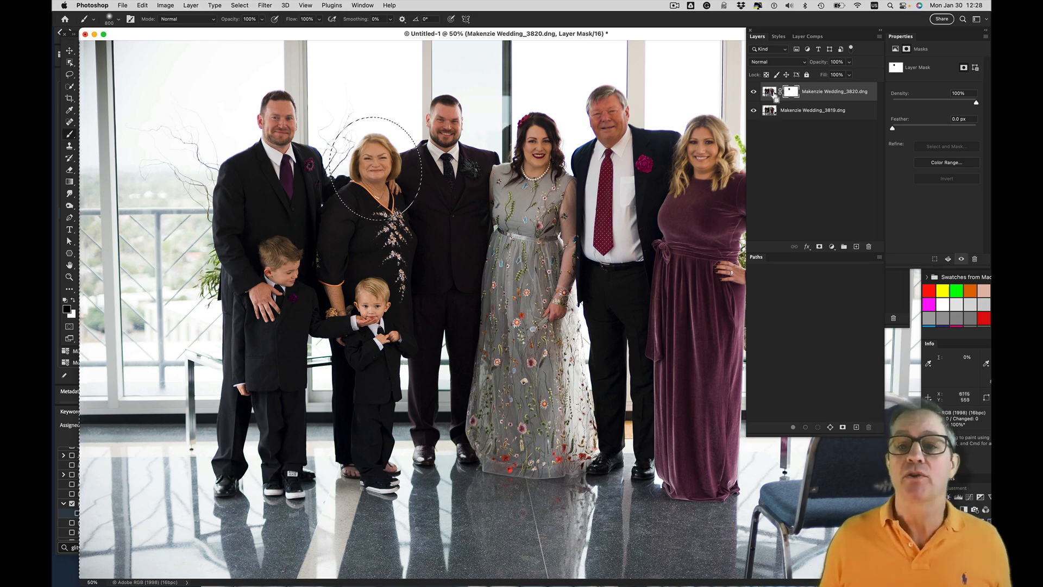
{"action": "left_click", "coordinate": [774, 94], "text": "super"}
{"action": "key", "text": "super+minus"}
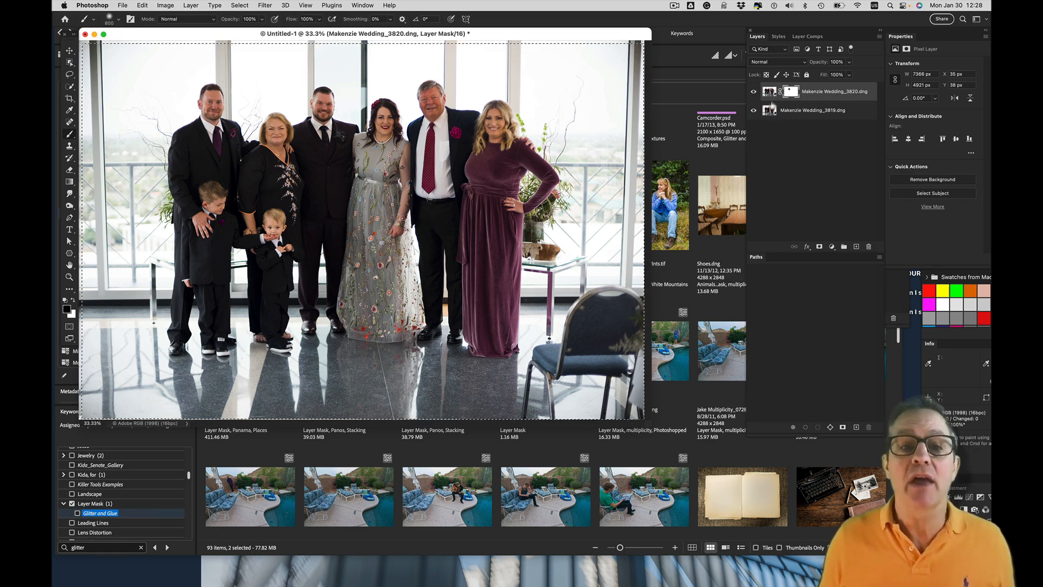
{"action": "left_click", "coordinate": [773, 113], "text": "super"}
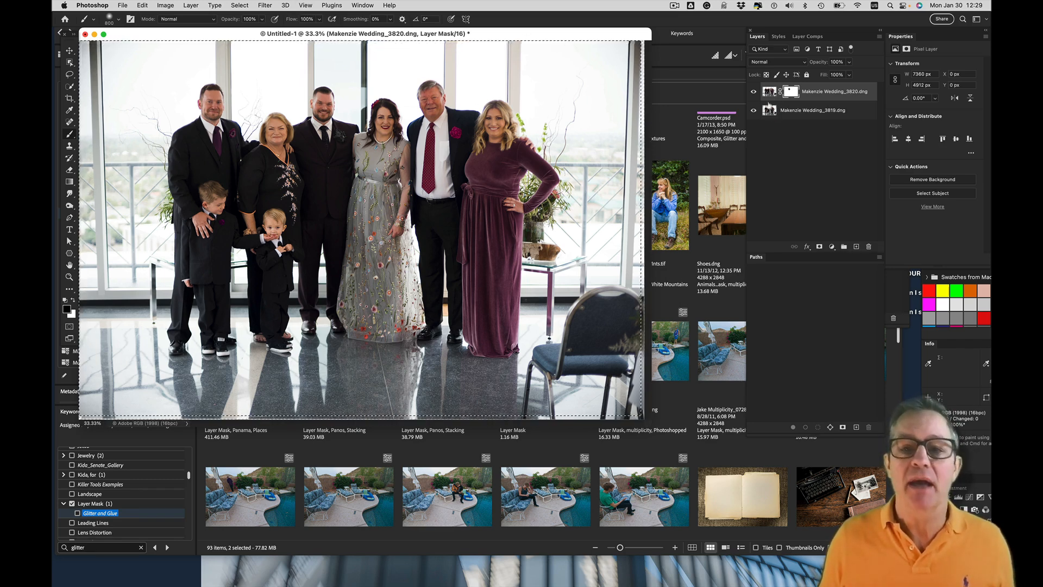
{"action": "left_click", "coordinate": [770, 96], "text": "super"}
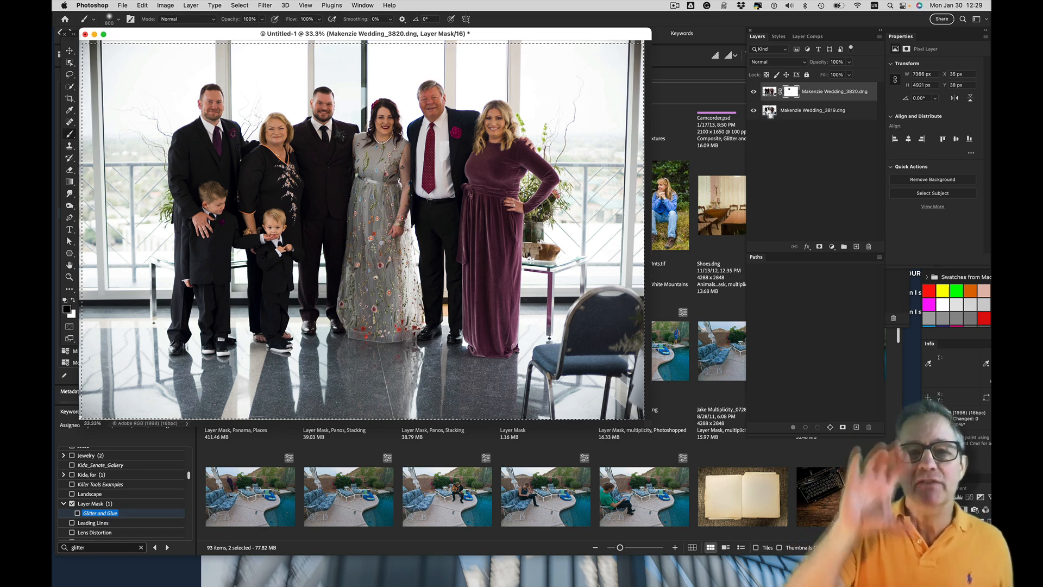
{"action": "left_click", "coordinate": [770, 112], "text": "super"}
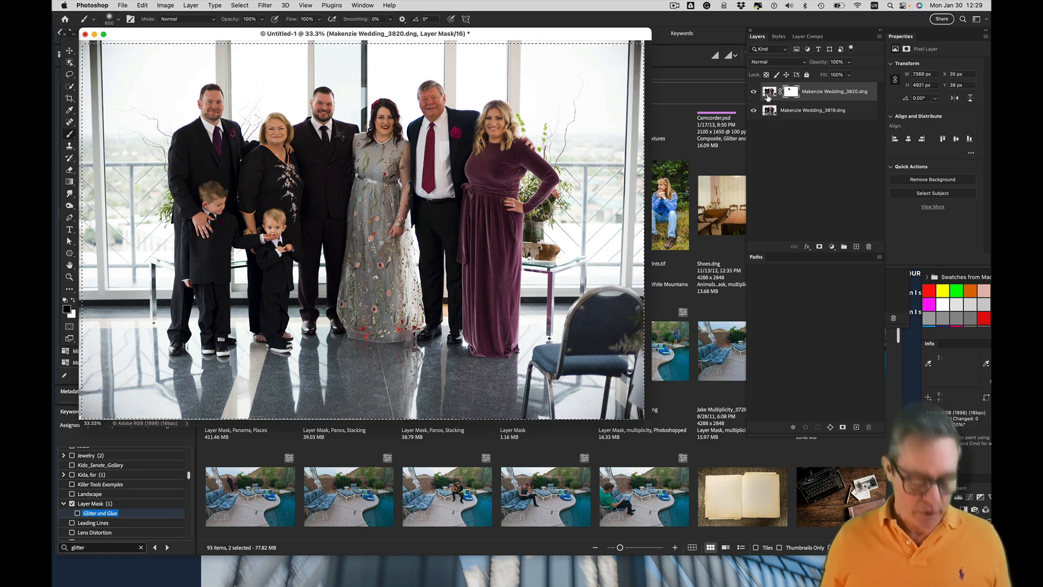
{"action": "key", "text": "super+d"}
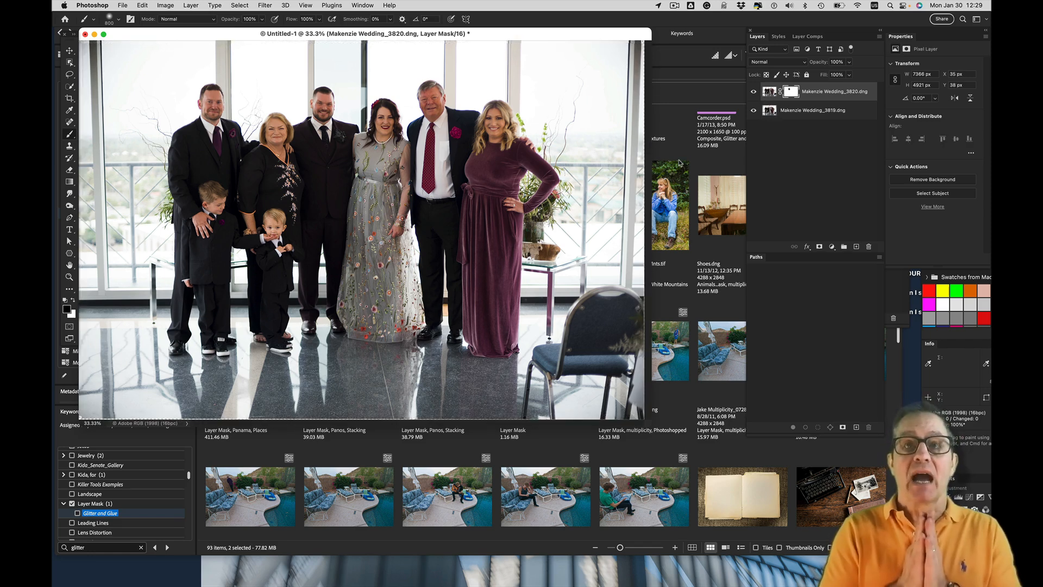